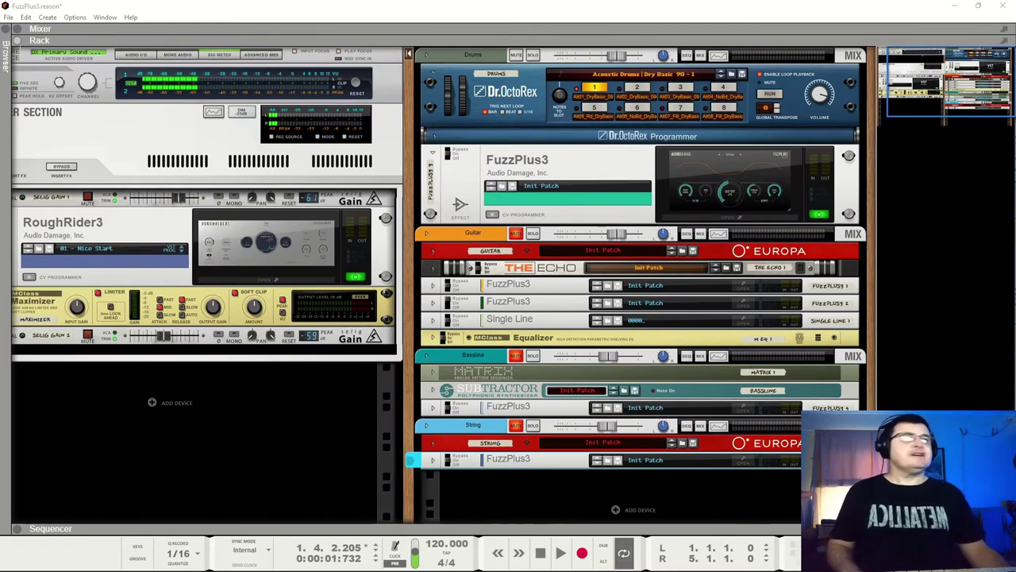
- Open the drum FuzzPlus3 plugin window and pin it with Keep open
{"action": "left_click", "coordinate": [695, 200]}
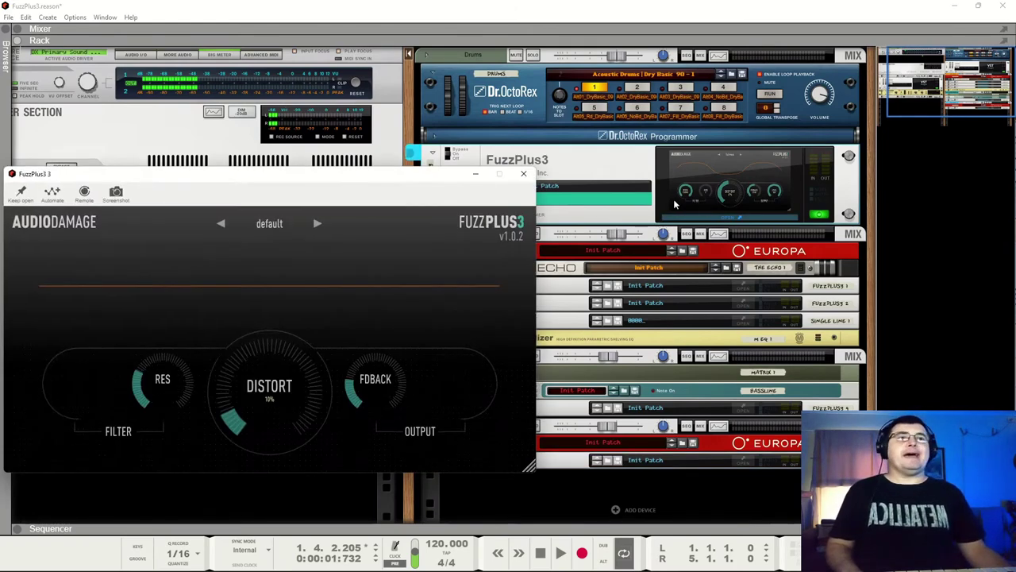
{"action": "left_click", "coordinate": [20, 191]}
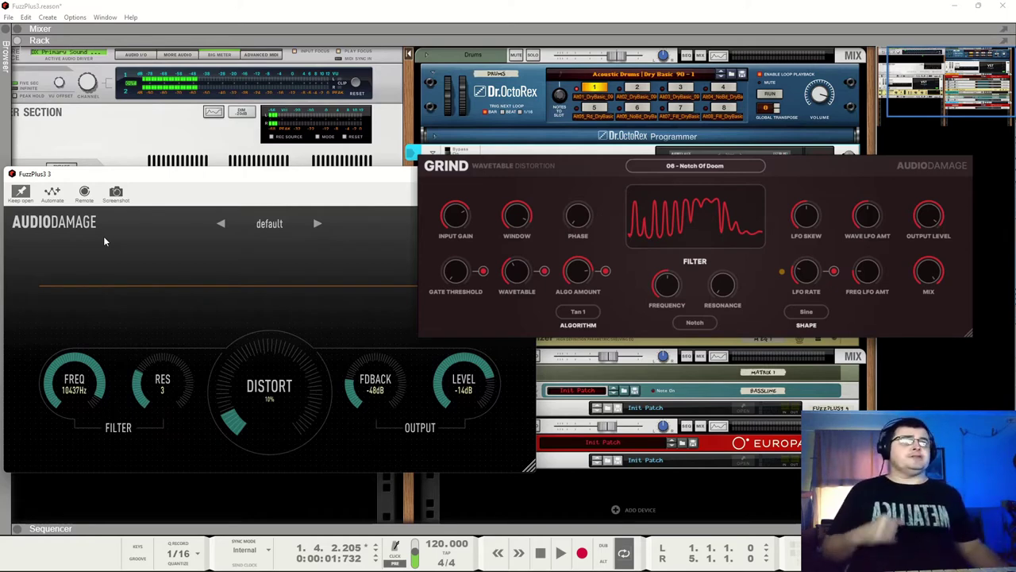
- Start the drum loop playing and switch the drum FuzzPlus3 from bypassed to active
{"action": "left_click", "coordinate": [104, 241]}
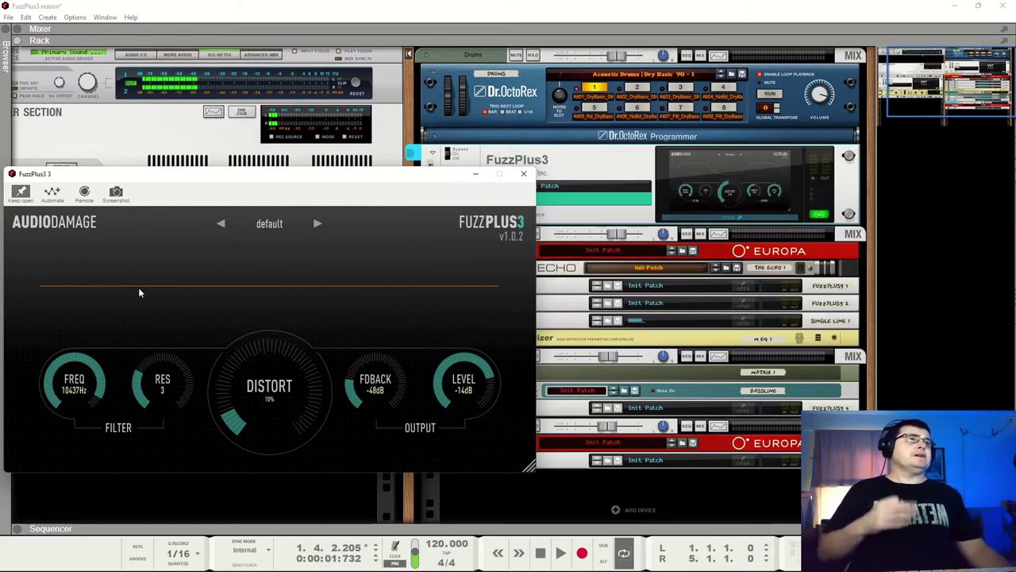
{"action": "left_click", "coordinate": [445, 151]}
{"action": "key", "text": "space"}
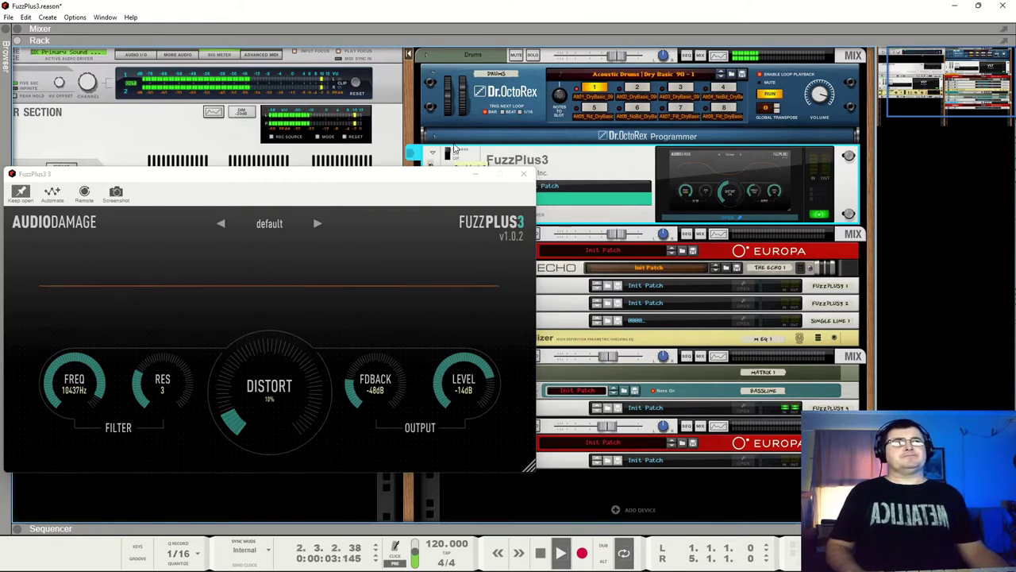
{"action": "left_click", "coordinate": [455, 155]}
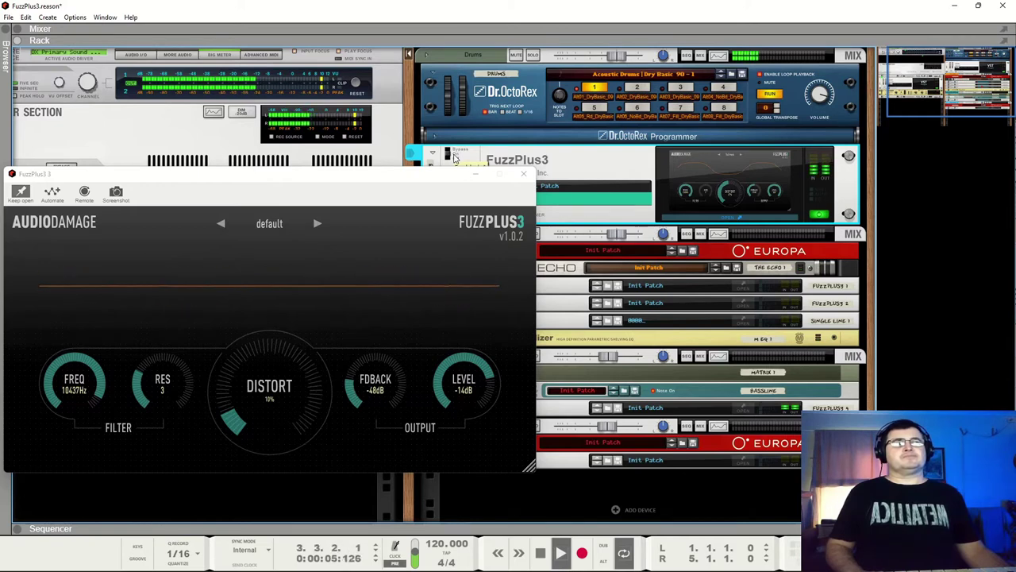
- Stop the transport, leaving FuzzPlus3 on its default preset at Distort 10%
{"action": "key", "text": "space"}
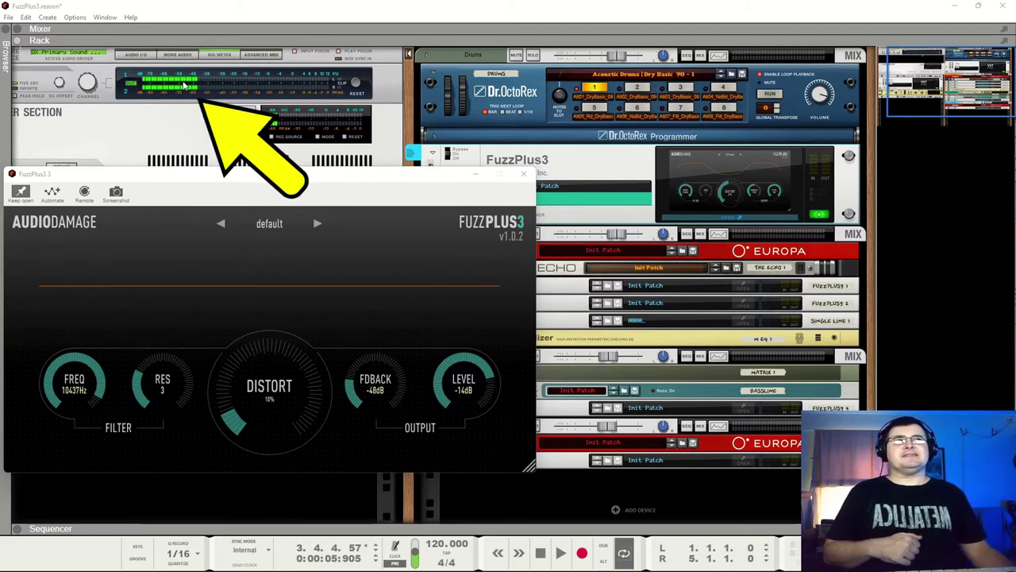
{"action": "left_click", "coordinate": [451, 156]}
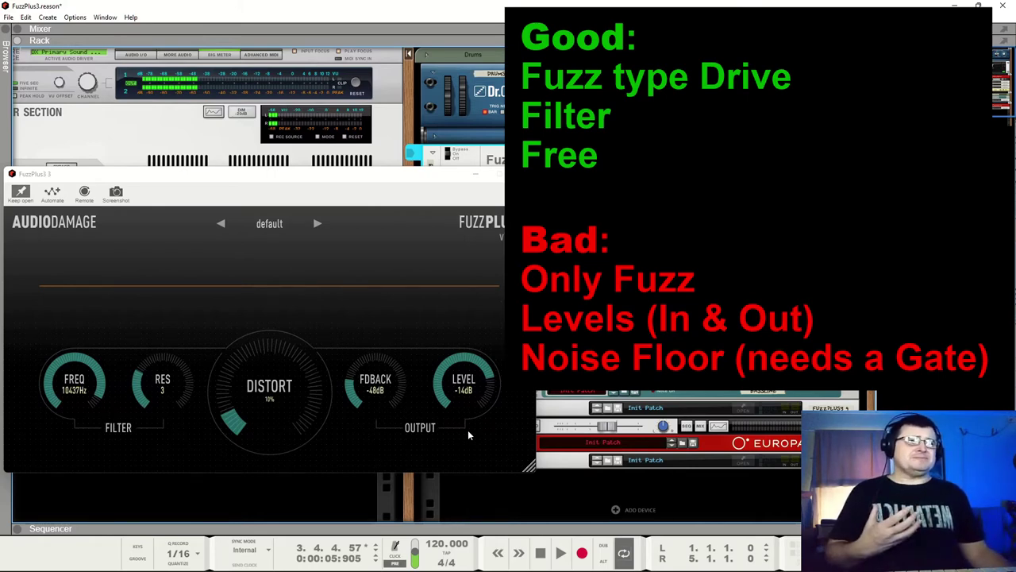
{"action": "left_click_drag", "start_coordinate": [528, 467], "coordinate": [549, 471]}
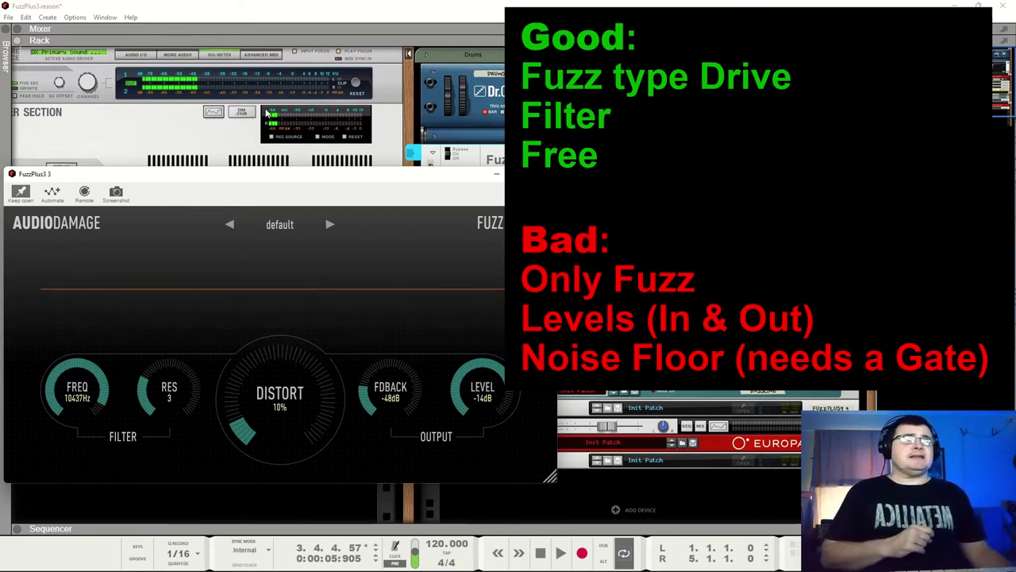
{"action": "left_click", "coordinate": [450, 155]}
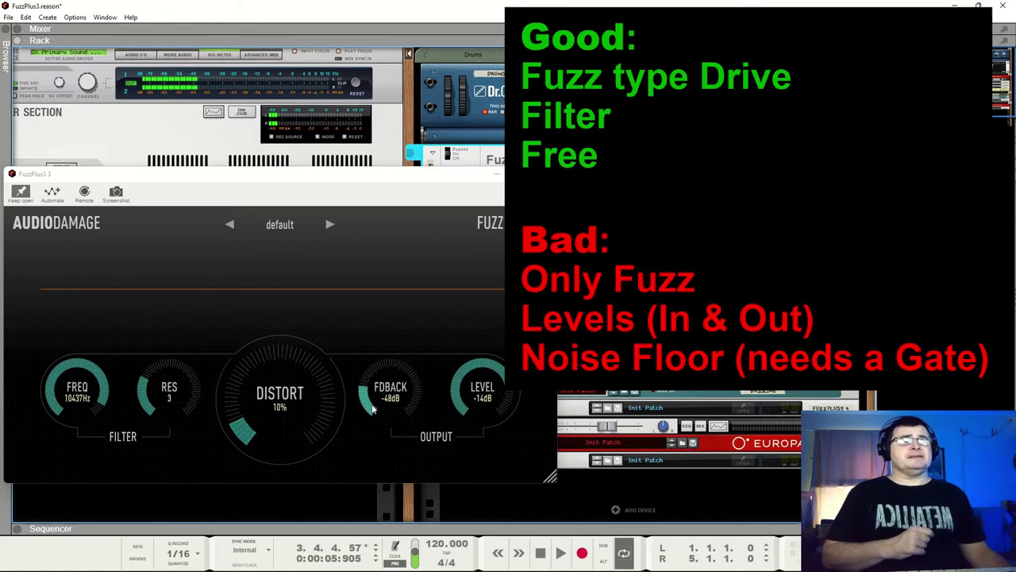
{"action": "mouse_move", "coordinate": [386, 389]}
{"action": "left_mouse_down"}
{"action": "mouse_move", "coordinate": [389, 421]}
{"action": "mouse_move", "coordinate": [390, 386]}
{"action": "mouse_move", "coordinate": [388, 405]}
{"action": "left_mouse_up"}
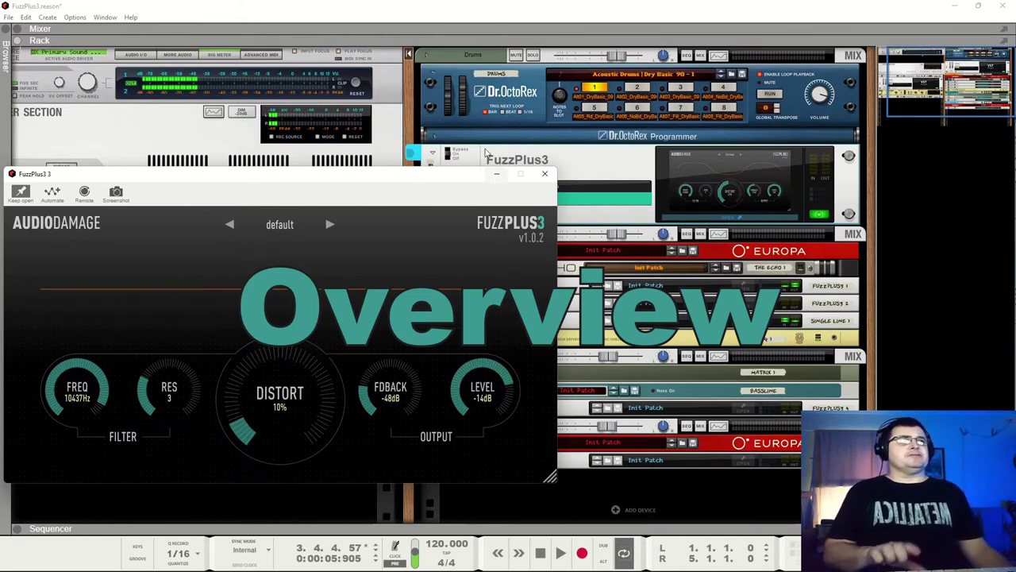
- During playback, set FuzzPlus3 to Freq 15000 Hz, Res 0, Distort 0%, Feedback -60 dB, Level 0 dB
{"action": "key", "text": "space"}
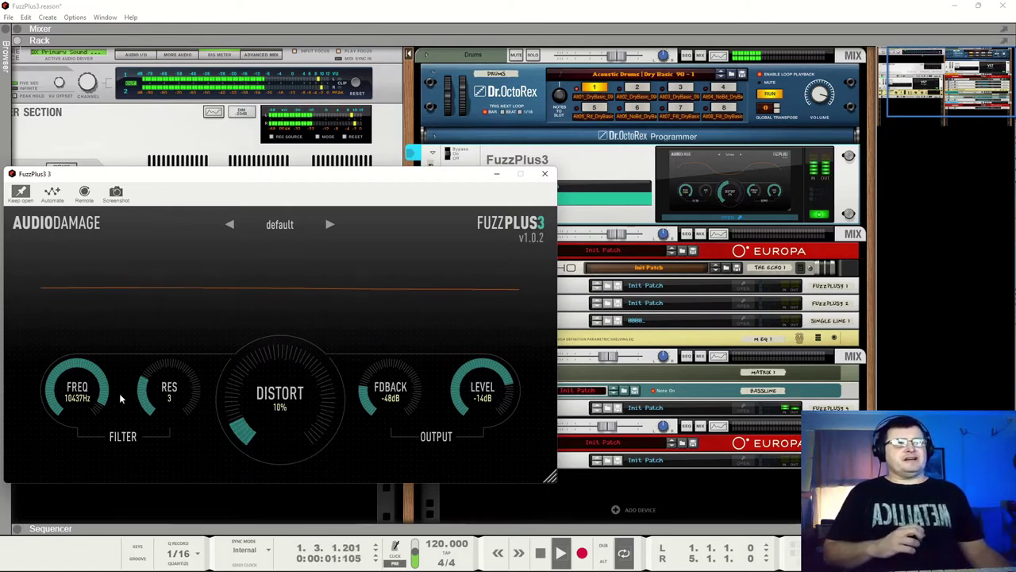
{"action": "left_click_drag", "start_coordinate": [120, 393], "coordinate": [118, 320]}
{"action": "left_click_drag", "start_coordinate": [168, 391], "coordinate": [159, 437]}
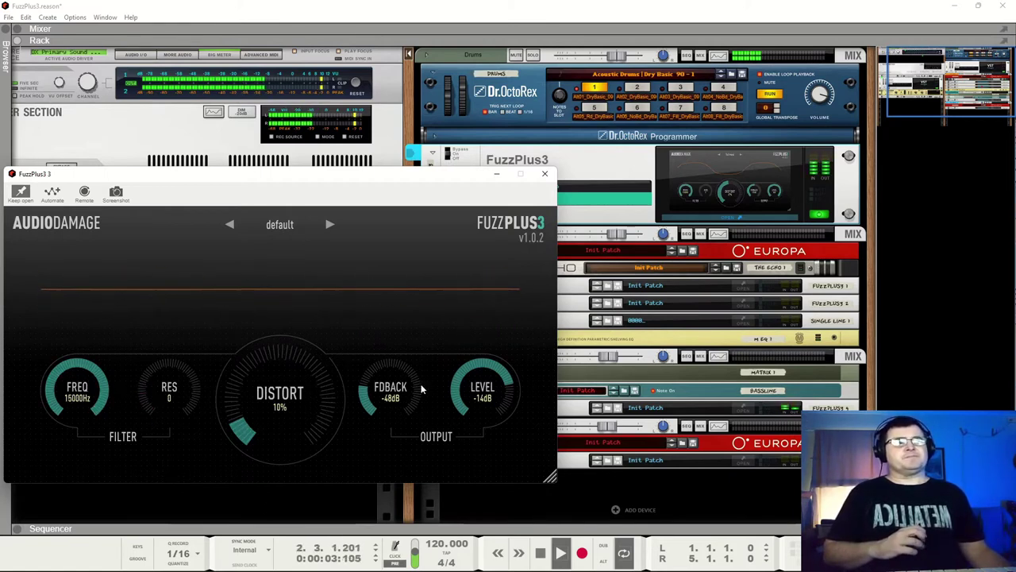
{"action": "left_click_drag", "start_coordinate": [280, 401], "coordinate": [281, 444]}
{"action": "left_click_drag", "start_coordinate": [390, 389], "coordinate": [415, 461]}
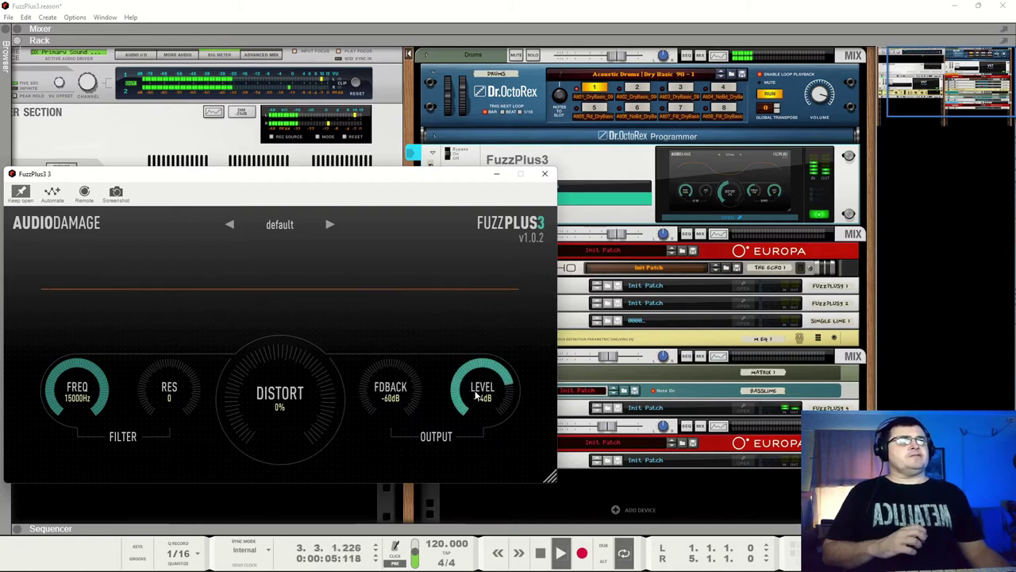
{"action": "left_click_drag", "start_coordinate": [479, 397], "coordinate": [494, 334]}
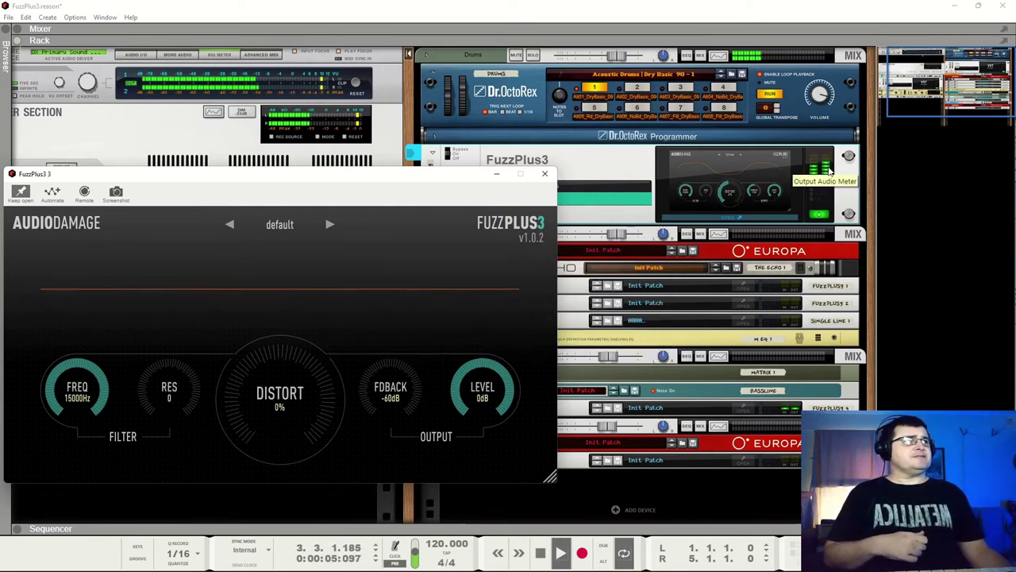
{"action": "left_click", "coordinate": [508, 156]}
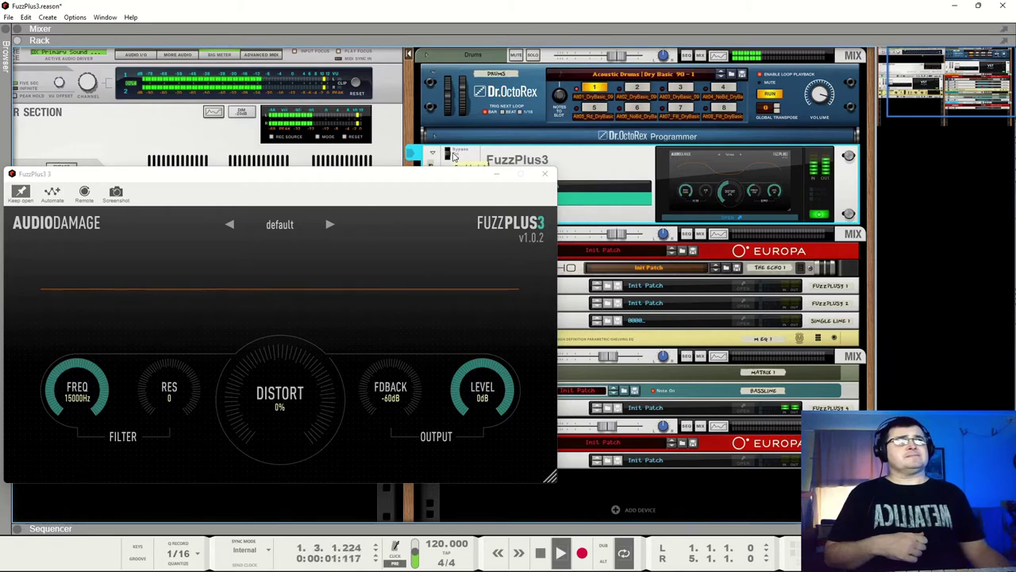
- Stop the drum loop with FuzzPlus3 left at its neutral settings
{"action": "key", "text": "space"}
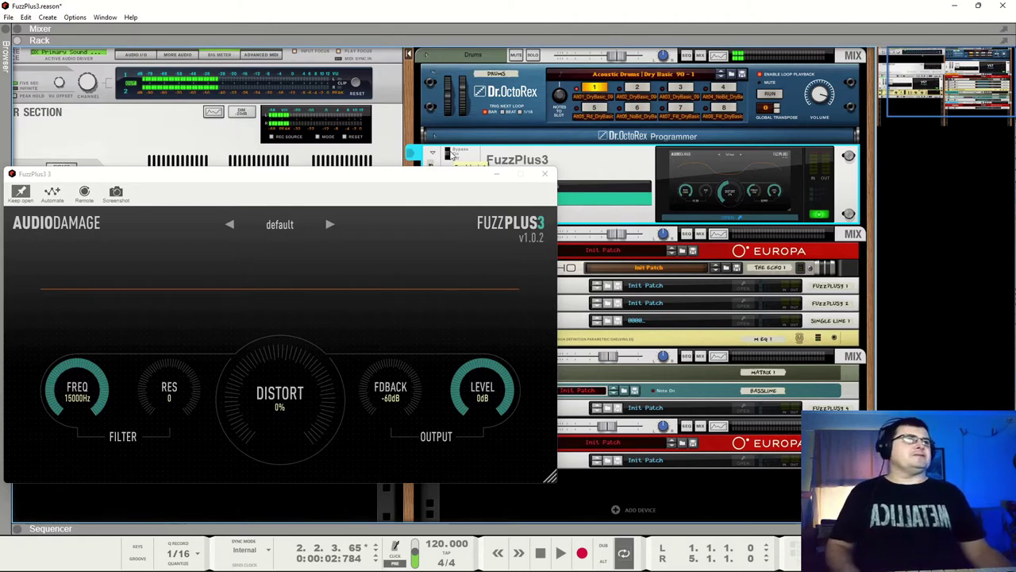
- Play the drums and set FuzzPlus3 Distort to 36% and output Level to -20 dB
{"action": "key", "text": "space"}
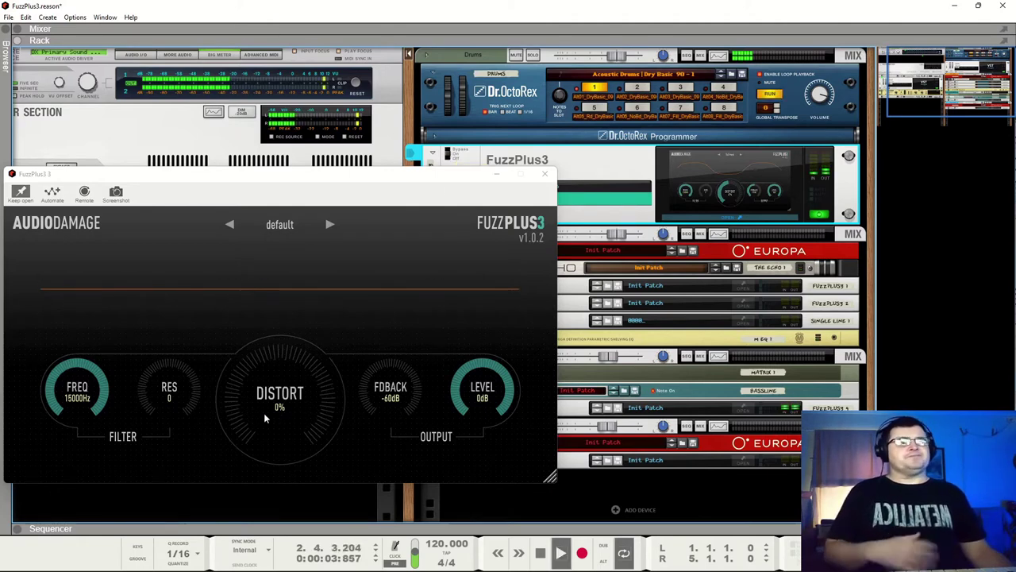
{"action": "left_click_drag", "start_coordinate": [270, 409], "coordinate": [275, 382]}
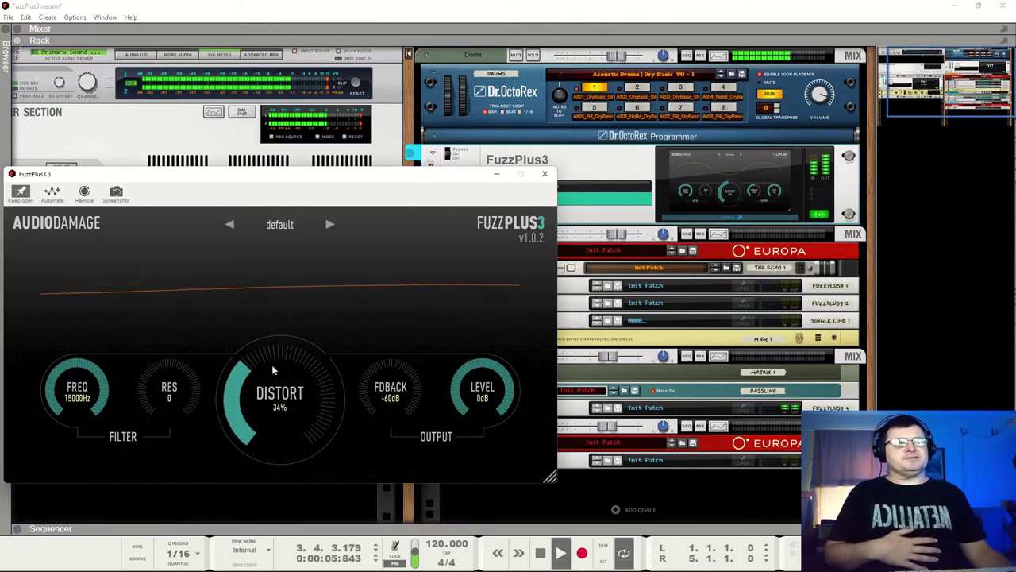
{"action": "left_click_drag", "start_coordinate": [482, 389], "coordinate": [467, 422]}
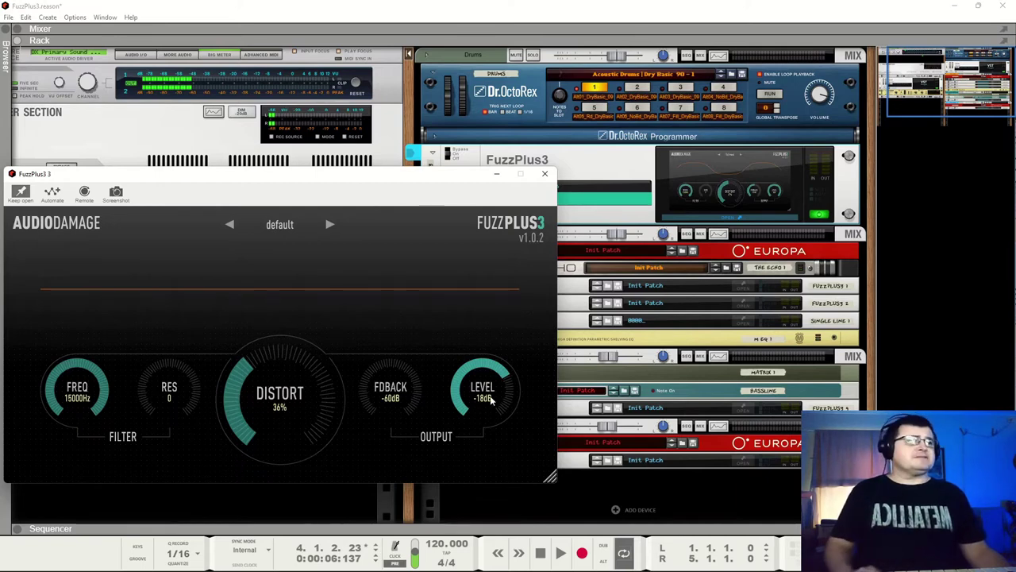
- Toggle the drum FuzzPlus3 bypass repeatedly during playback to compare dry and fuzzed drums
{"action": "key", "text": "space"}
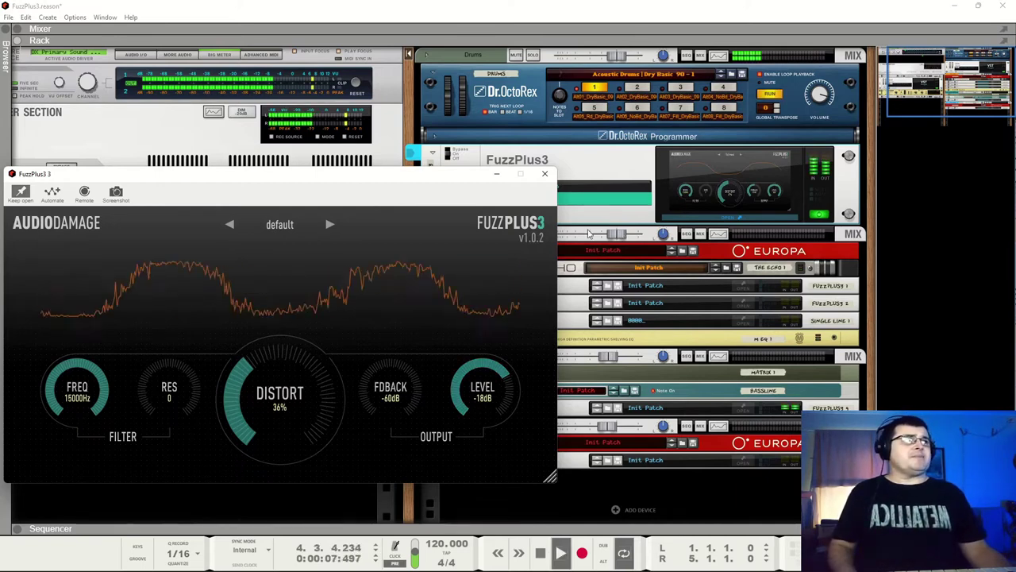
{"action": "left_click", "coordinate": [451, 156]}
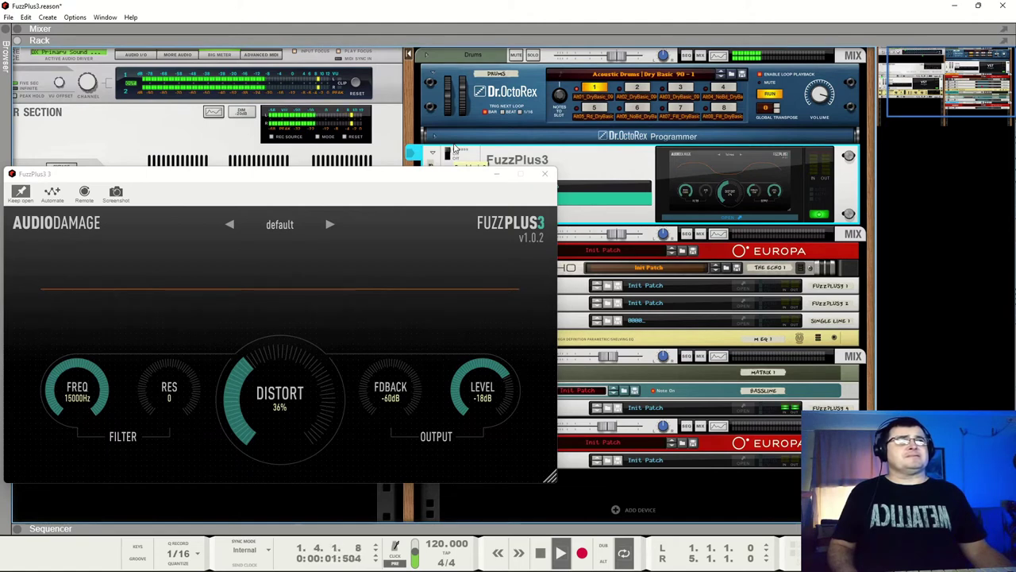
{"action": "key", "text": "space"}
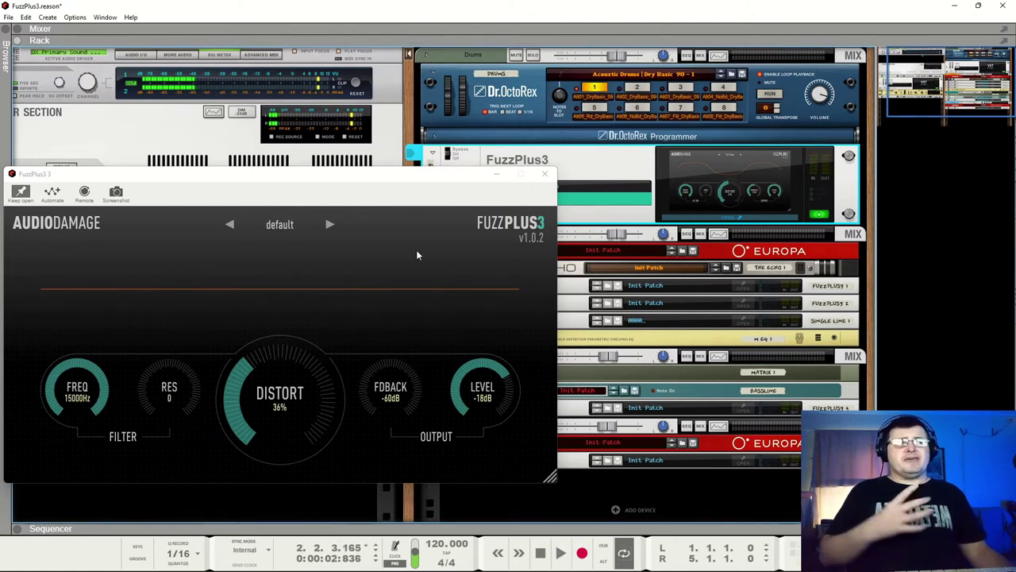
{"action": "left_click", "coordinate": [489, 382]}
{"action": "scroll", "coordinate": [489, 385], "scroll_direction": "down", "scroll_amount": 2}
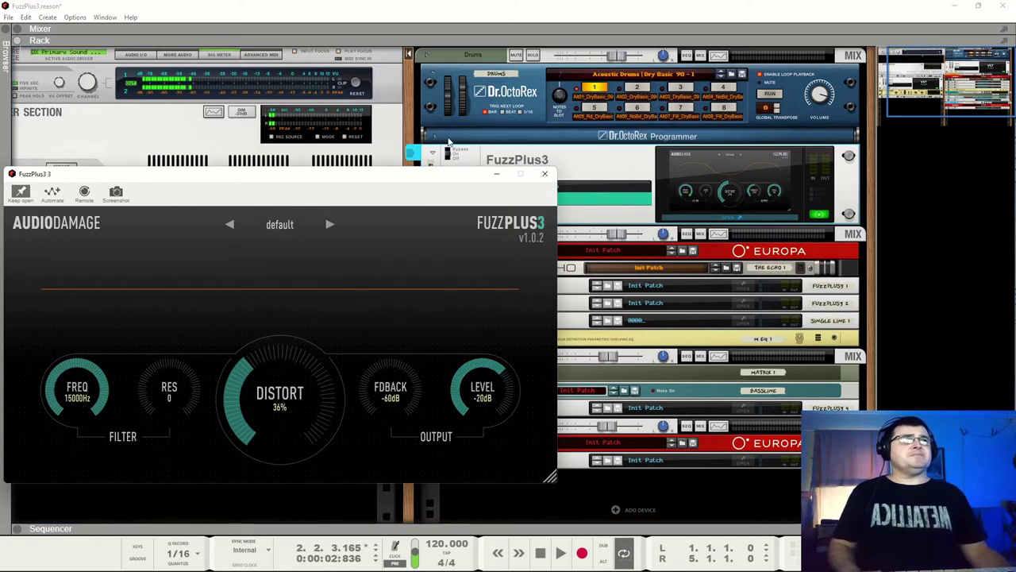
{"action": "left_click", "coordinate": [450, 152]}
{"action": "key", "text": "space"}
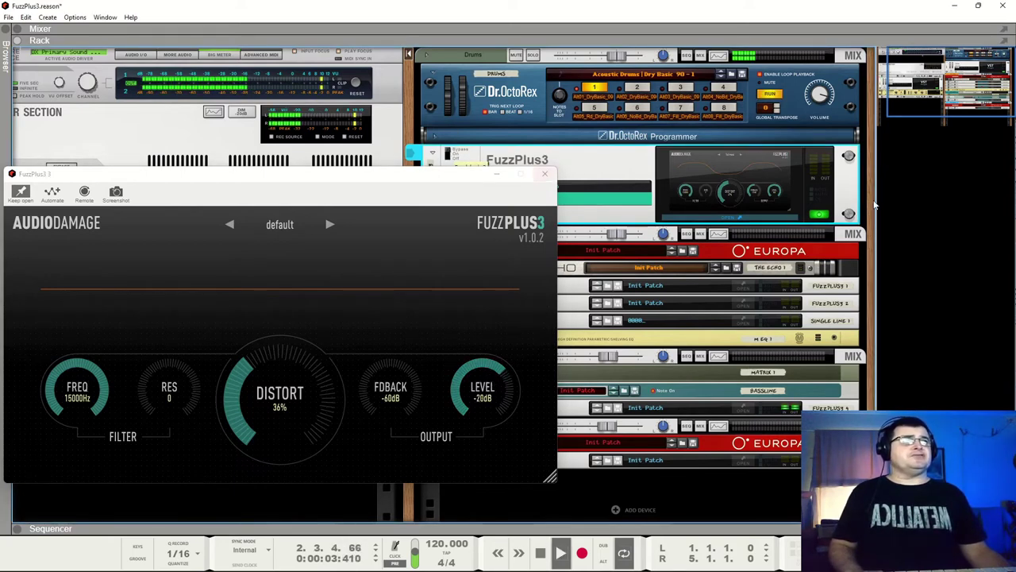
{"action": "left_click", "coordinate": [449, 154]}
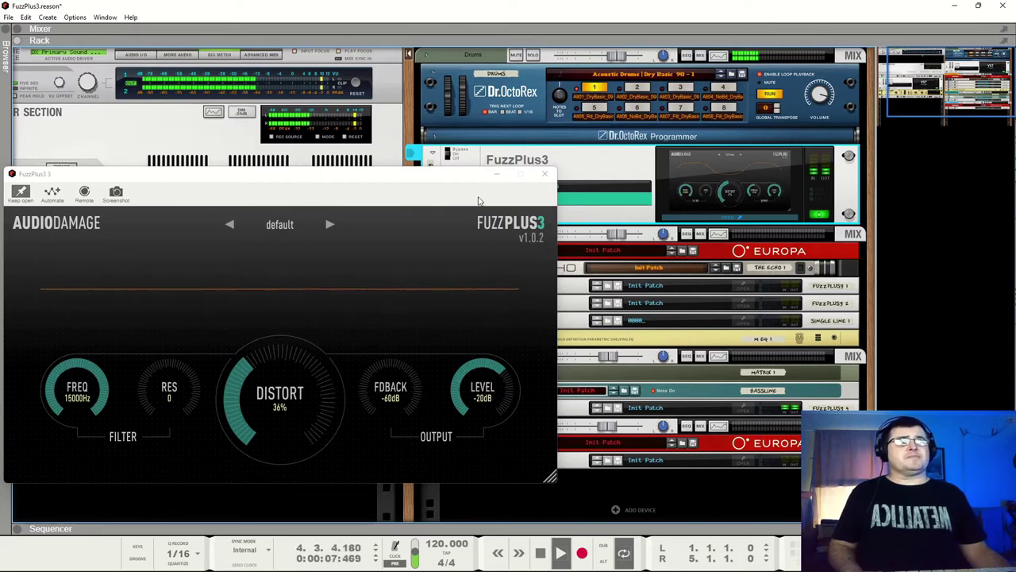
{"action": "left_click", "coordinate": [453, 155]}
{"action": "left_click", "coordinate": [455, 157]}
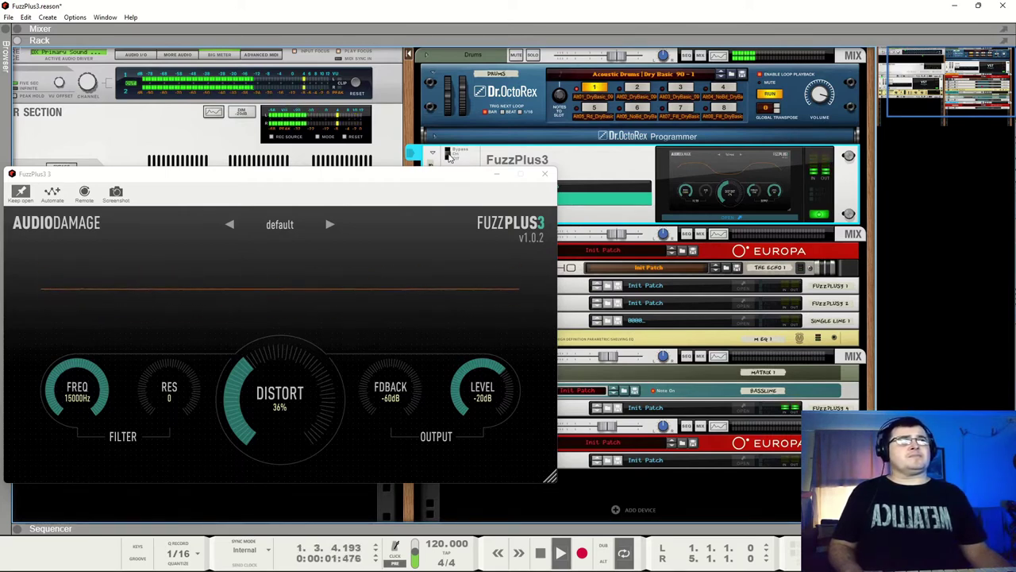
{"action": "left_click", "coordinate": [454, 157]}
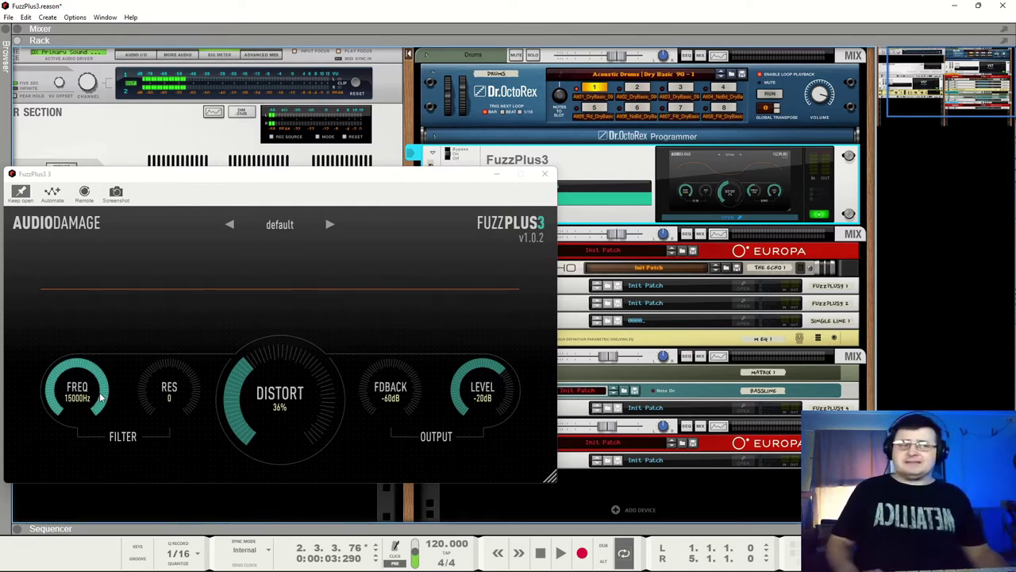
- With the drums playing, lower the FuzzPlus3 filter to 7782 Hz with resonance 3
{"action": "key", "text": "space"}
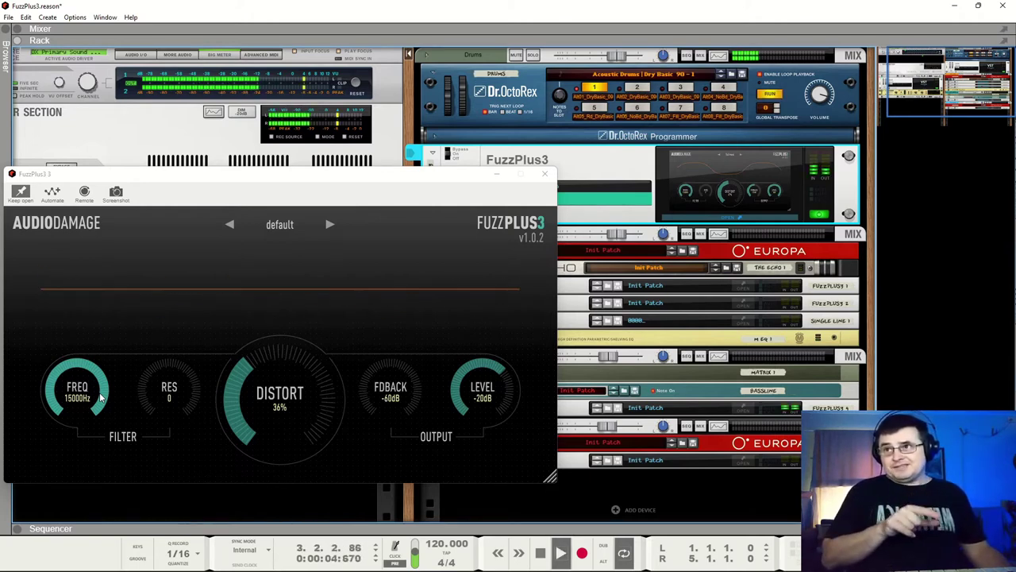
{"action": "left_click_drag", "start_coordinate": [100, 397], "coordinate": [104, 421]}
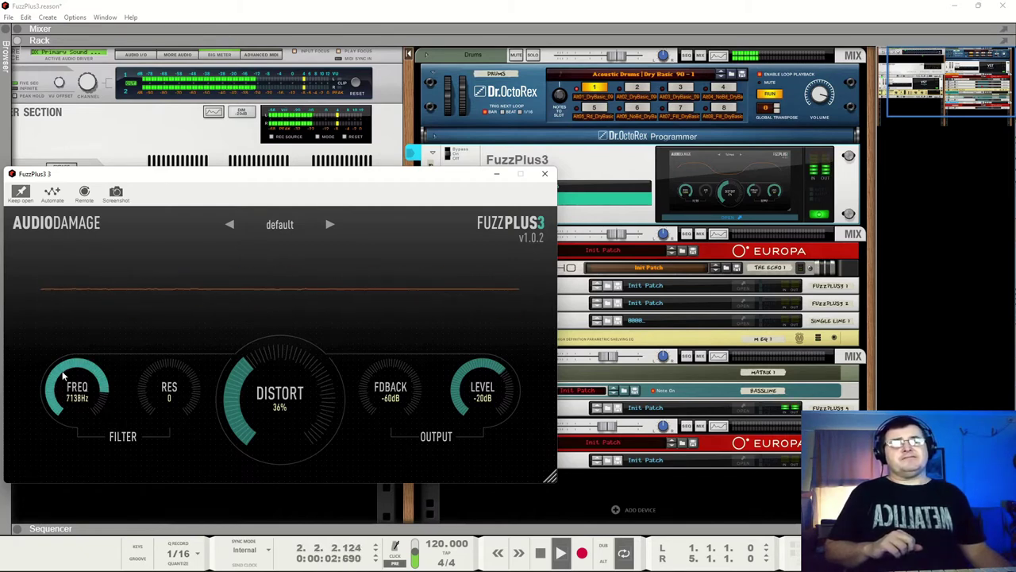
{"action": "left_click_drag", "start_coordinate": [164, 394], "coordinate": [123, 376]}
{"action": "scroll", "coordinate": [107, 381], "scroll_direction": "up", "scroll_amount": 5}
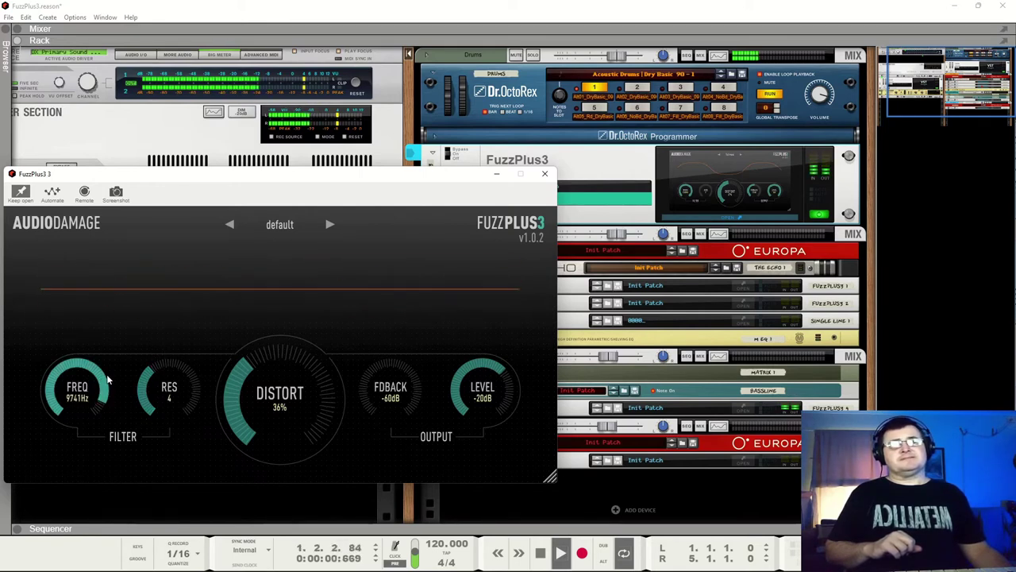
{"action": "scroll", "coordinate": [107, 381], "scroll_direction": "down", "scroll_amount": 4}
{"action": "left_click_drag", "start_coordinate": [155, 392], "coordinate": [168, 409]}
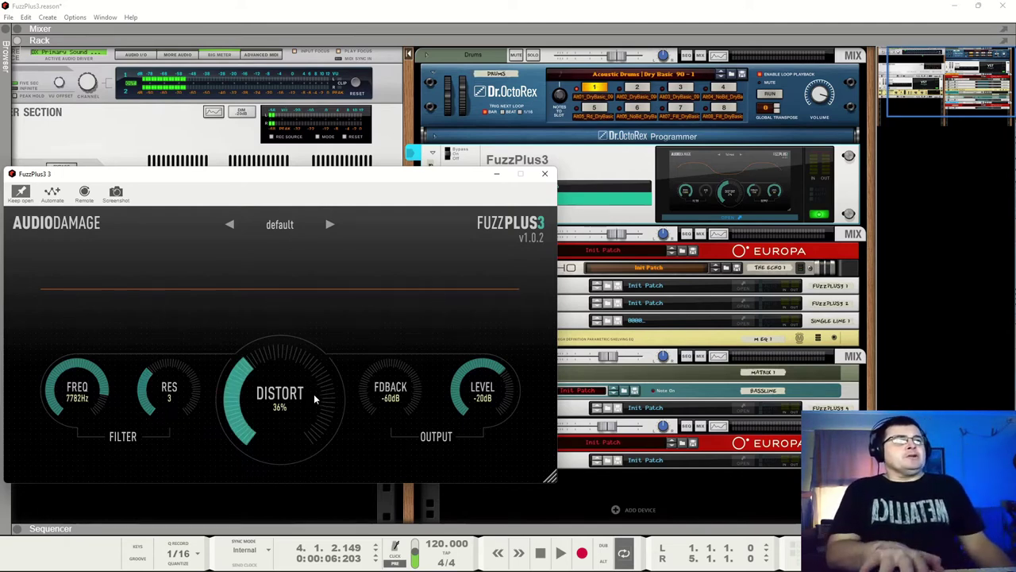
{"action": "key", "text": "space"}
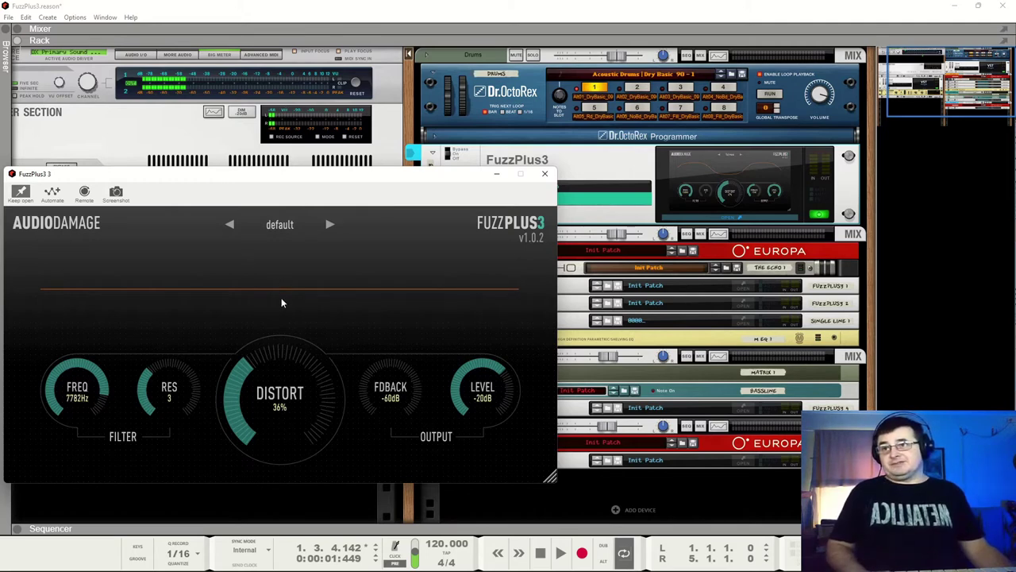
- Reset FuzzPlus3 to Freq 15000 Hz and Res 0, then set Distort 28% and Feedback -3 dB
{"action": "key", "text": "space"}
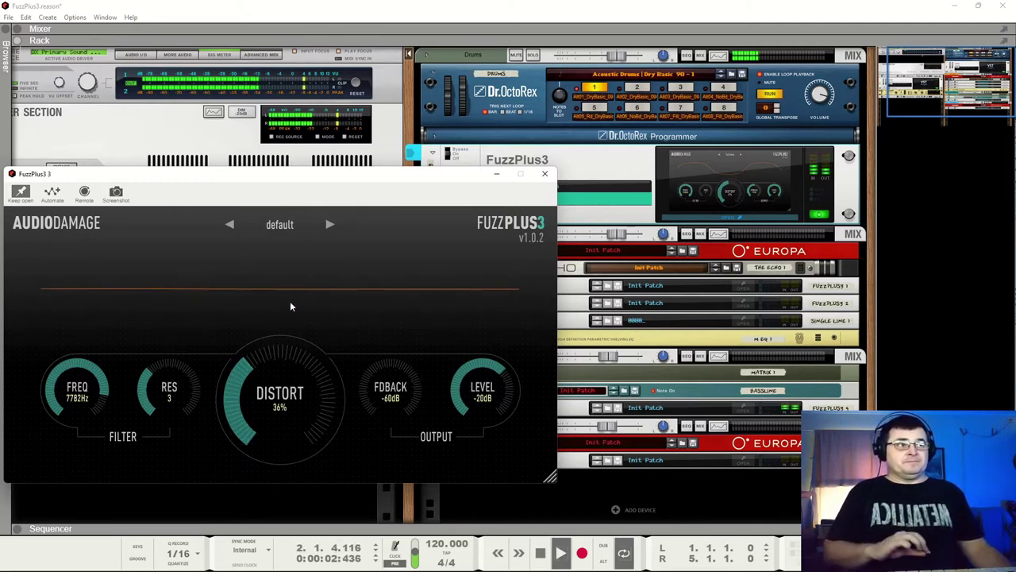
{"action": "key", "text": "space"}
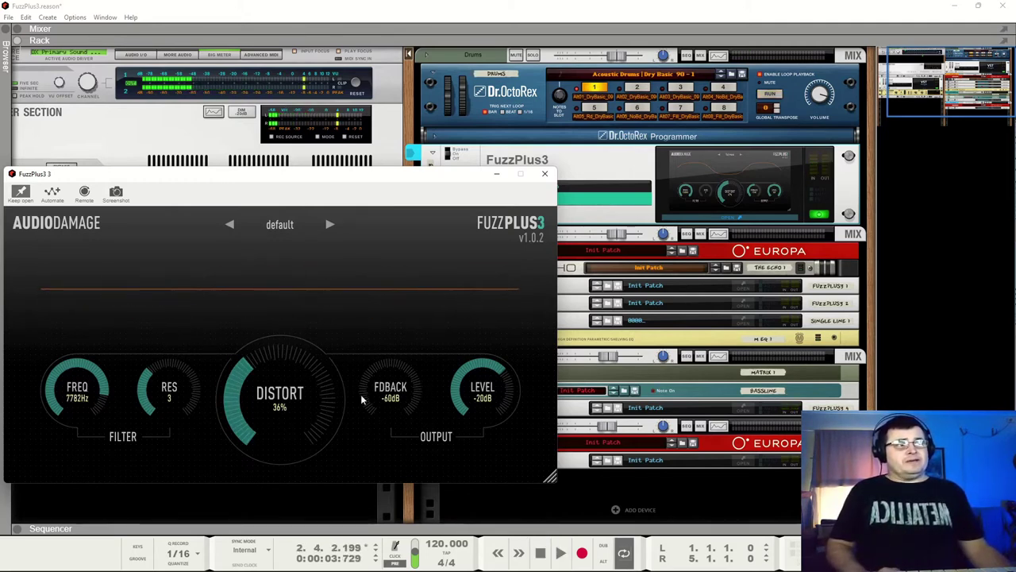
{"action": "left_click_drag", "start_coordinate": [147, 397], "coordinate": [148, 421]}
{"action": "left_click_drag", "start_coordinate": [93, 390], "coordinate": [96, 349]}
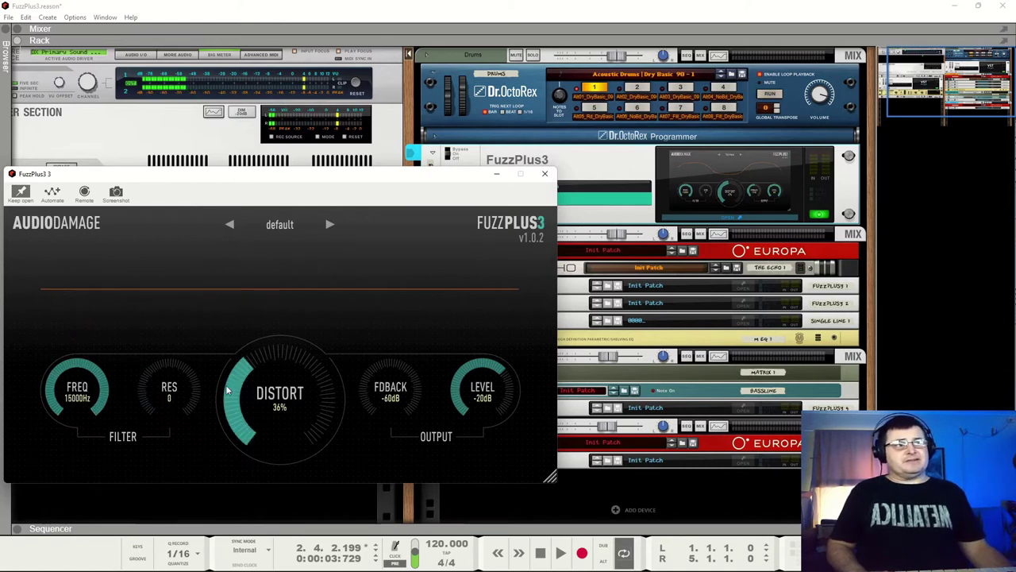
{"action": "left_click_drag", "start_coordinate": [238, 389], "coordinate": [236, 419]}
{"action": "key", "text": "space"}
{"action": "left_click_drag", "start_coordinate": [390, 395], "coordinate": [407, 311]}
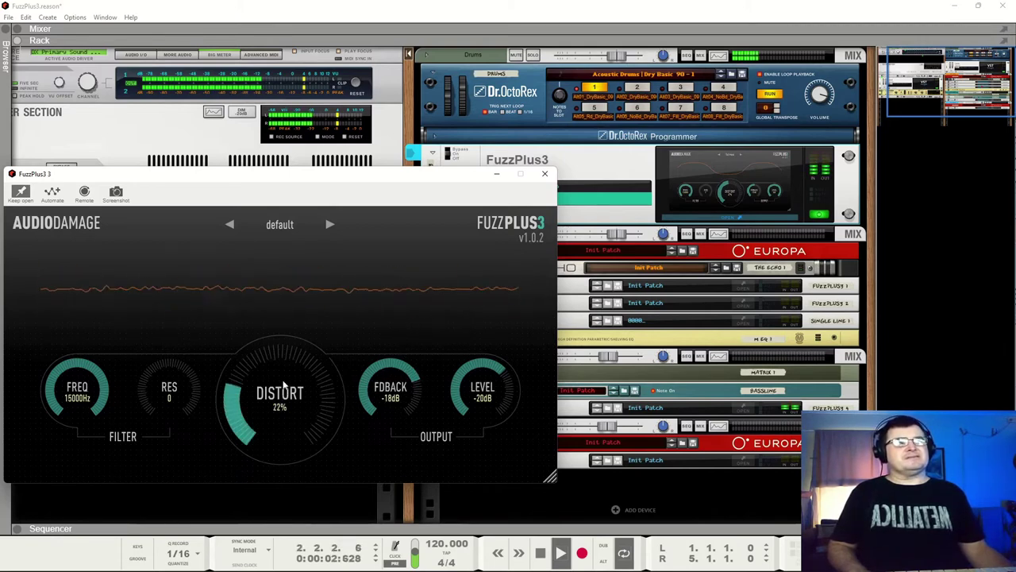
{"action": "mouse_move", "coordinate": [399, 373]}
{"action": "left_mouse_down"}
{"action": "mouse_move", "coordinate": [390, 438]}
{"action": "mouse_move", "coordinate": [413, 349]}
{"action": "mouse_move", "coordinate": [403, 357]}
{"action": "left_mouse_up"}
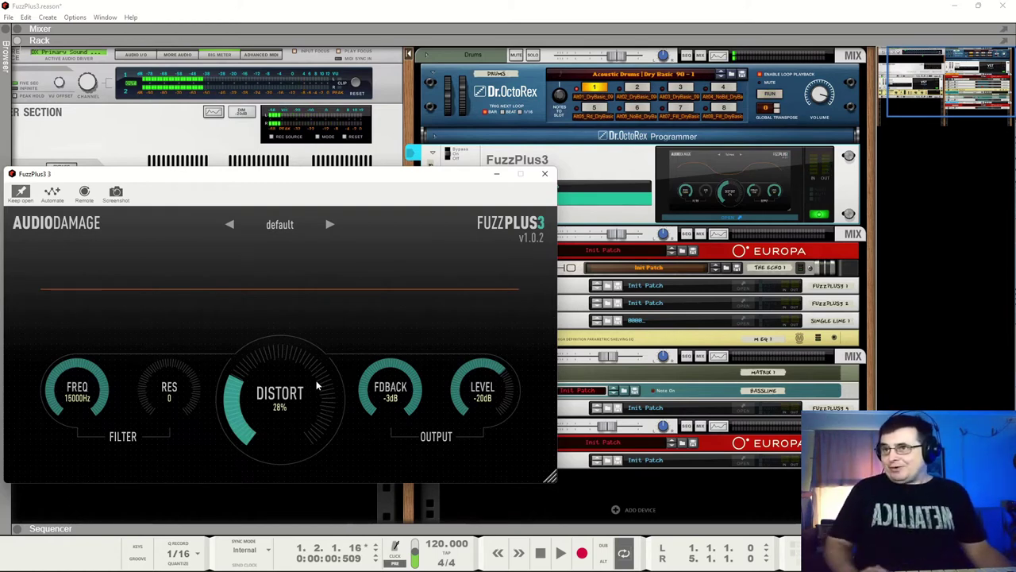
- Set FuzzPlus3 Distort to 42% and Level to -25 dB, trying feedback values before restoring -3 dB
{"action": "left_click_drag", "start_coordinate": [317, 385], "coordinate": [335, 340]}
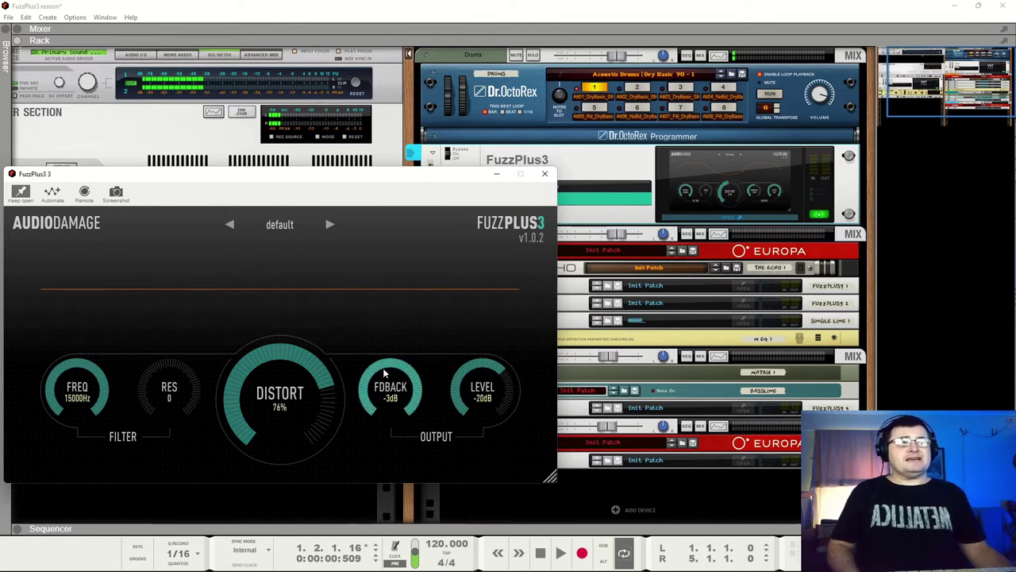
{"action": "left_click_drag", "start_coordinate": [383, 373], "coordinate": [388, 365]}
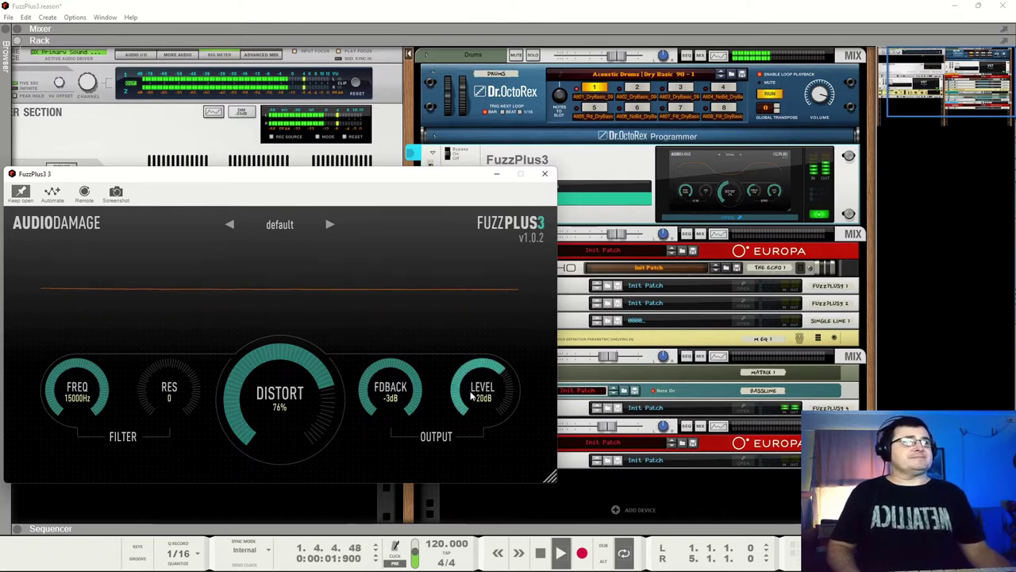
{"action": "left_click_drag", "start_coordinate": [478, 397], "coordinate": [475, 408]}
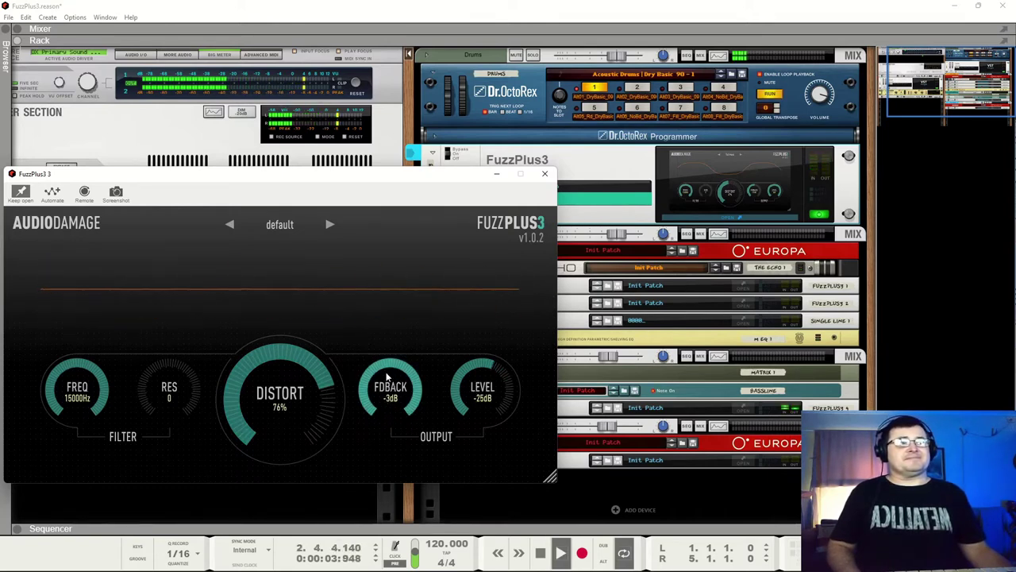
{"action": "key", "text": "space"}
{"action": "left_click_drag", "start_coordinate": [389, 378], "coordinate": [406, 418]}
{"action": "key", "text": "space"}
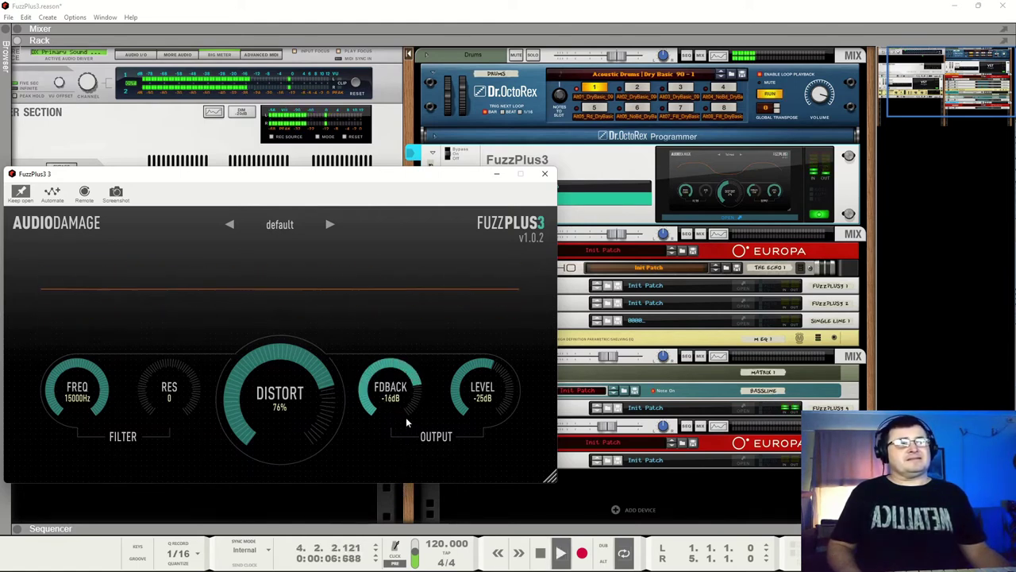
{"action": "left_click_drag", "start_coordinate": [319, 373], "coordinate": [318, 445]}
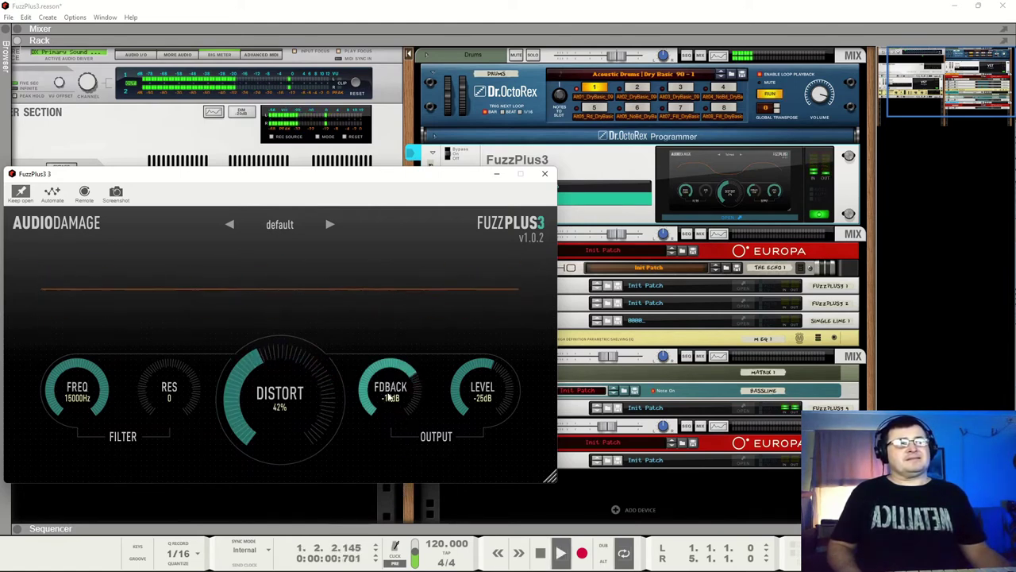
{"action": "mouse_move", "coordinate": [390, 397]}
{"action": "left_mouse_down"}
{"action": "mouse_move", "coordinate": [395, 479]}
{"action": "mouse_move", "coordinate": [411, 453]}
{"action": "mouse_move", "coordinate": [407, 403]}
{"action": "left_mouse_up"}
{"action": "key", "text": "space"}
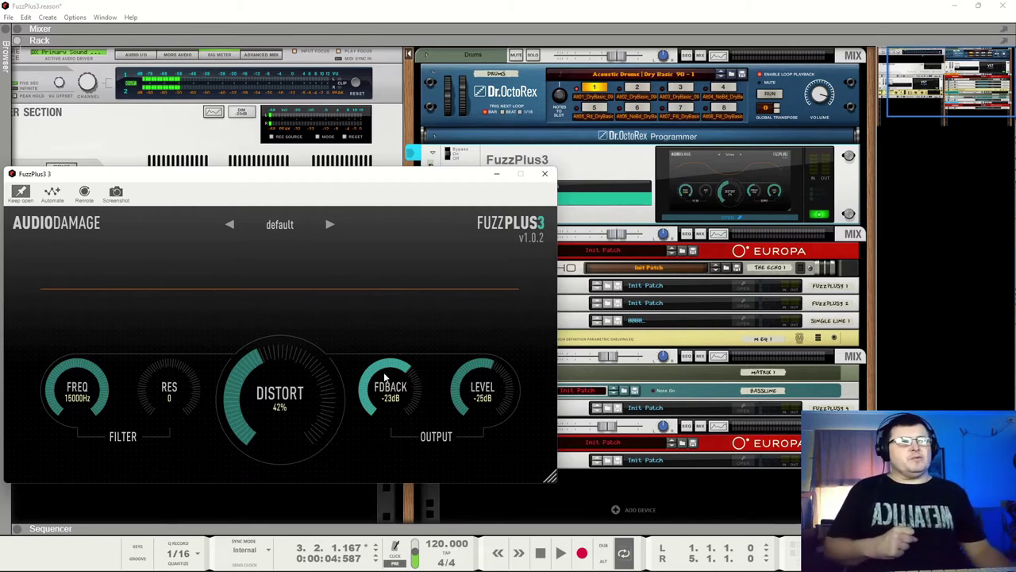
{"action": "mouse_move", "coordinate": [395, 373]}
{"action": "left_mouse_down"}
{"action": "mouse_move", "coordinate": [402, 407]}
{"action": "mouse_move", "coordinate": [411, 366]}
{"action": "left_mouse_up"}
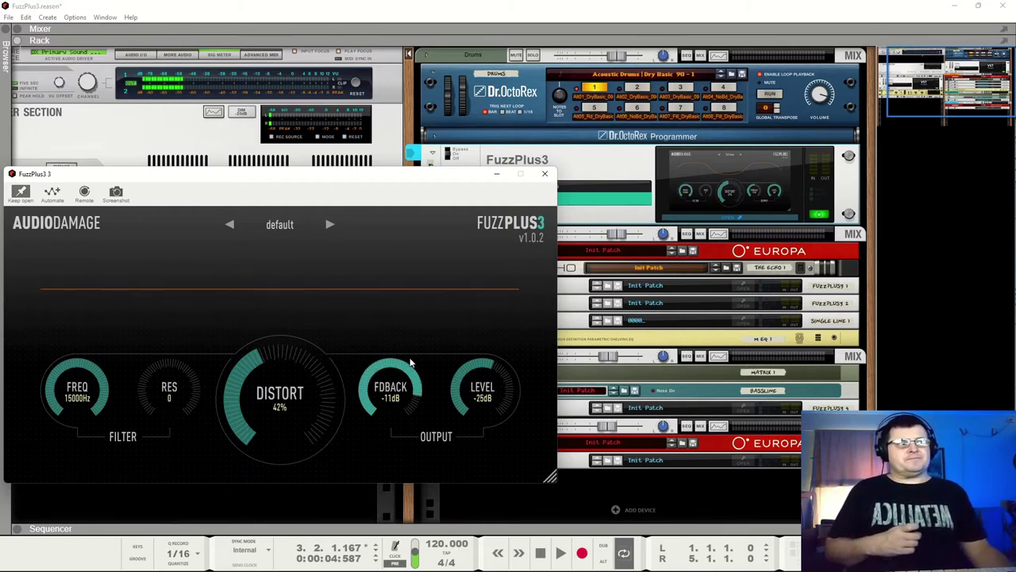
{"action": "left_click_drag", "start_coordinate": [387, 380], "coordinate": [390, 350]}
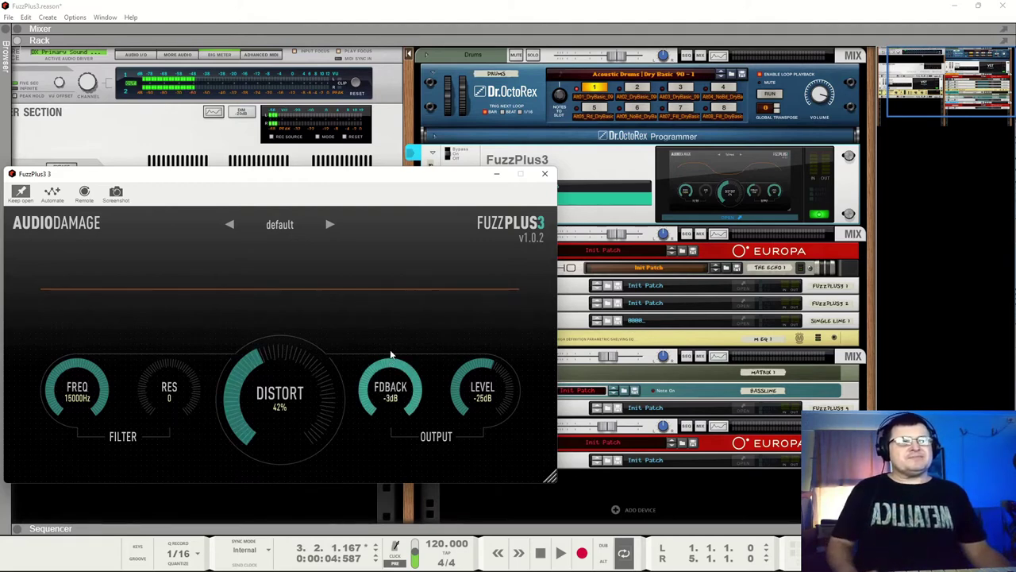
- Play the drums, set distortion to about 17% and feedback fully down to -60 dB
{"action": "key", "text": "space"}
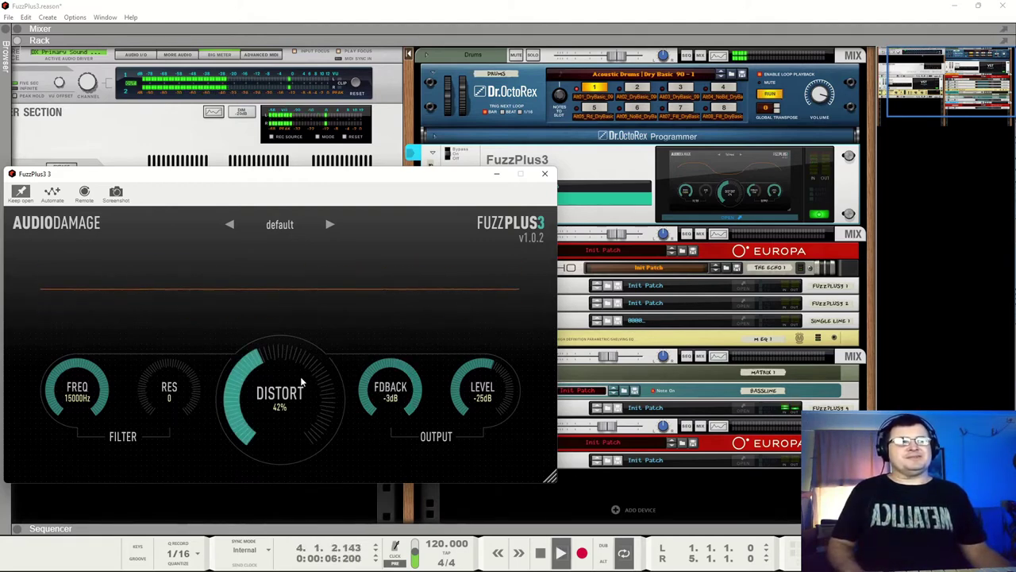
{"action": "left_click_drag", "start_coordinate": [302, 386], "coordinate": [302, 419]}
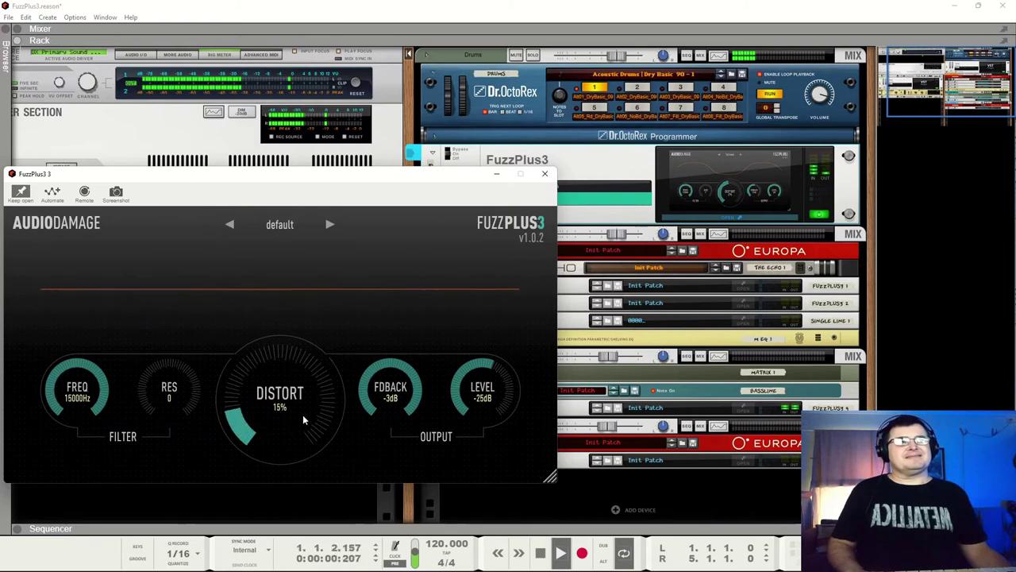
{"action": "left_click_drag", "start_coordinate": [390, 380], "coordinate": [397, 470]}
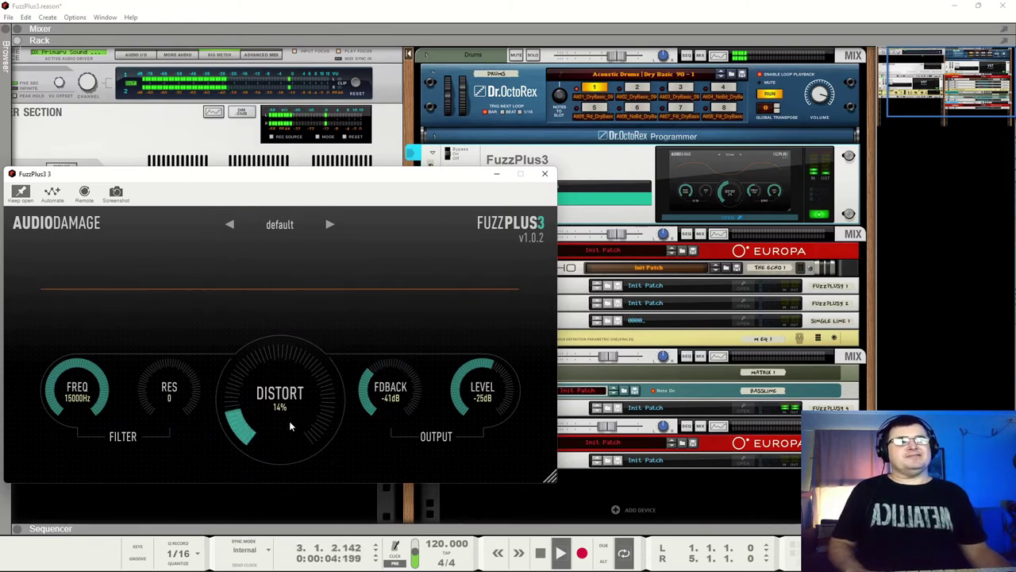
{"action": "left_click_drag", "start_coordinate": [370, 393], "coordinate": [398, 463]}
{"action": "left_click_drag", "start_coordinate": [286, 435], "coordinate": [283, 415]}
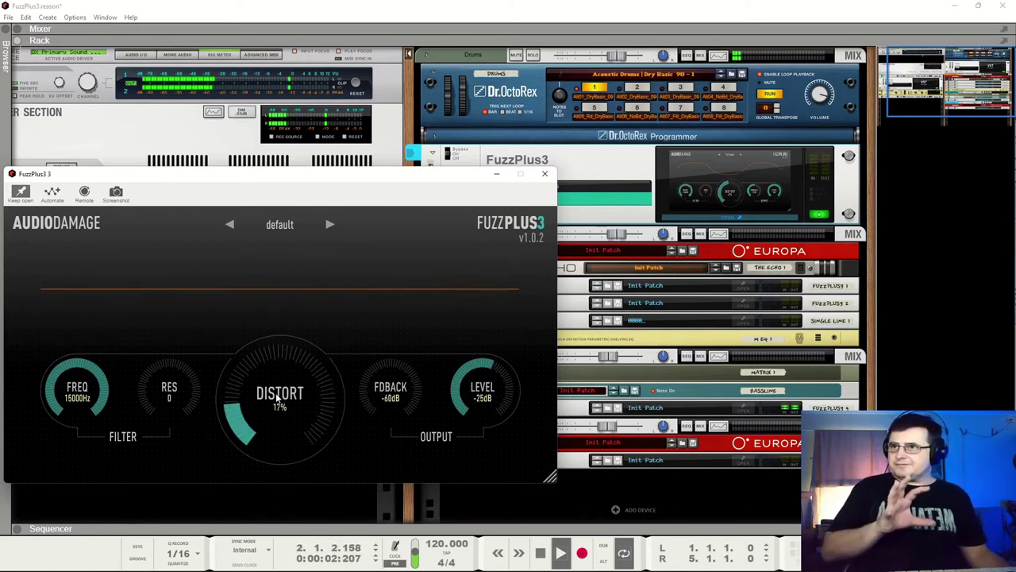
{"action": "scroll", "coordinate": [497, 370], "scroll_direction": "up", "scroll_amount": 2}
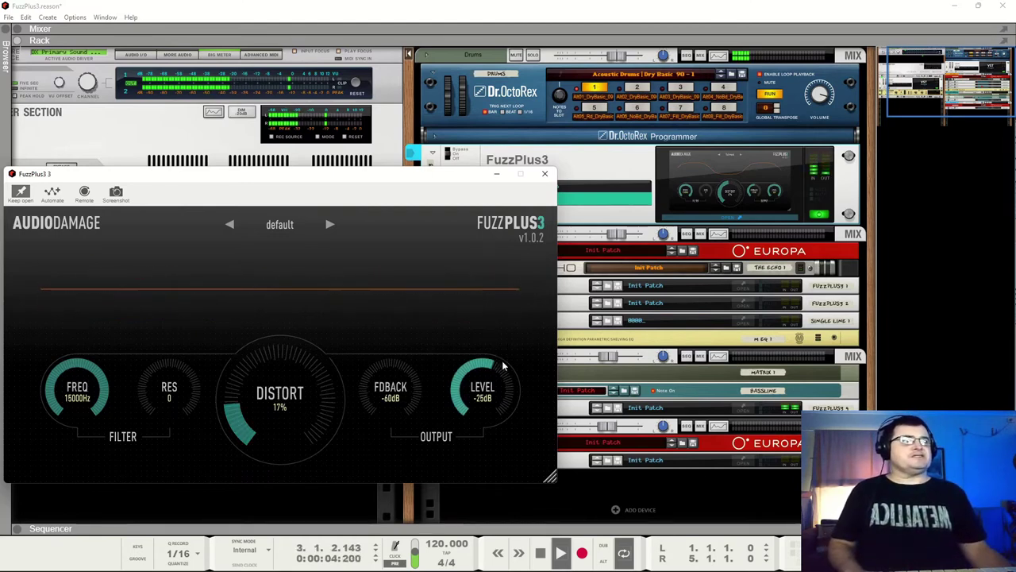
{"action": "scroll", "coordinate": [496, 373], "scroll_direction": "up", "scroll_amount": 8}
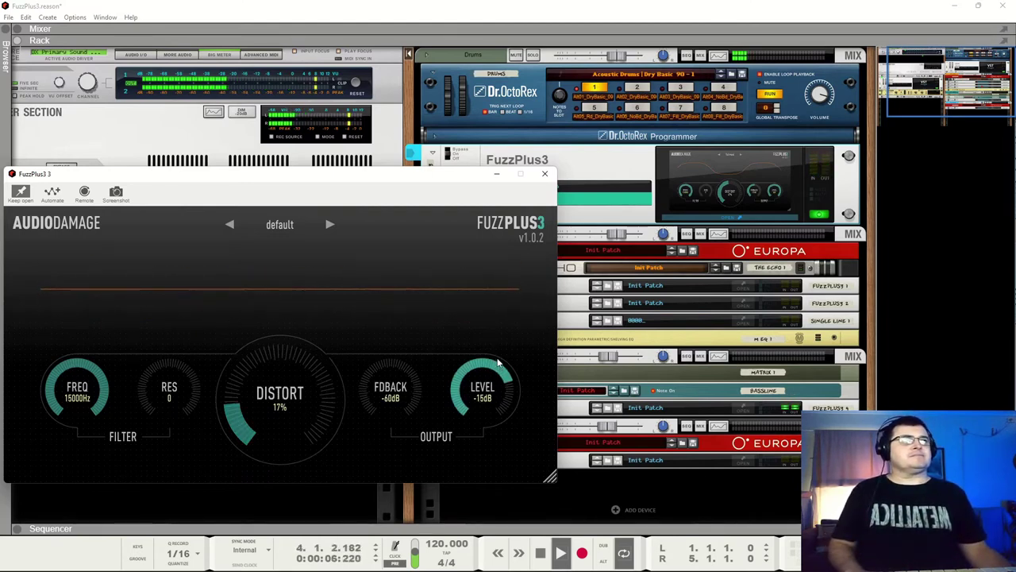
{"action": "left_click", "coordinate": [451, 155]}
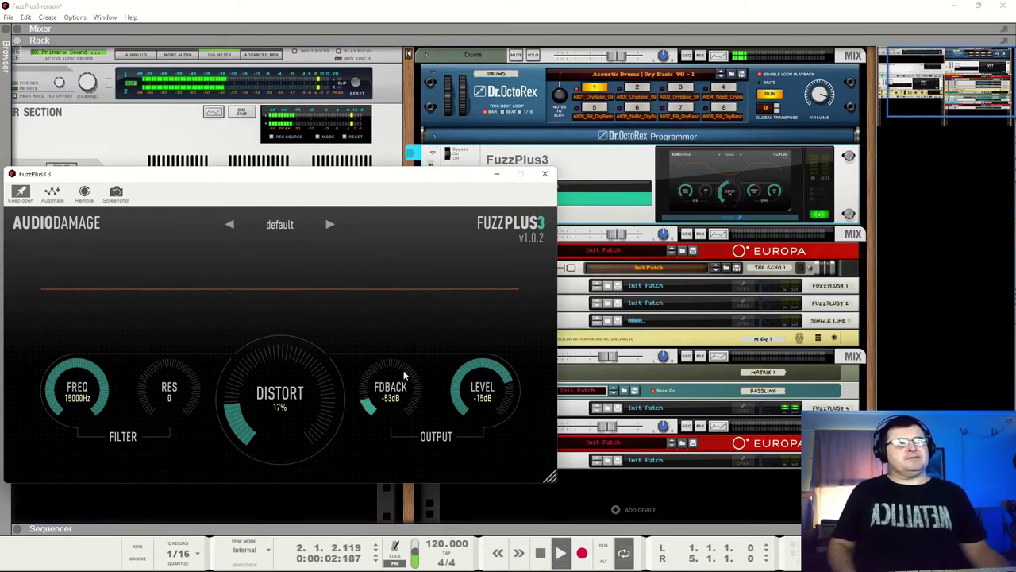
- Bring feedback back up to audition it, then settle it at about -43 dB
{"action": "left_click_drag", "start_coordinate": [403, 374], "coordinate": [401, 346]}
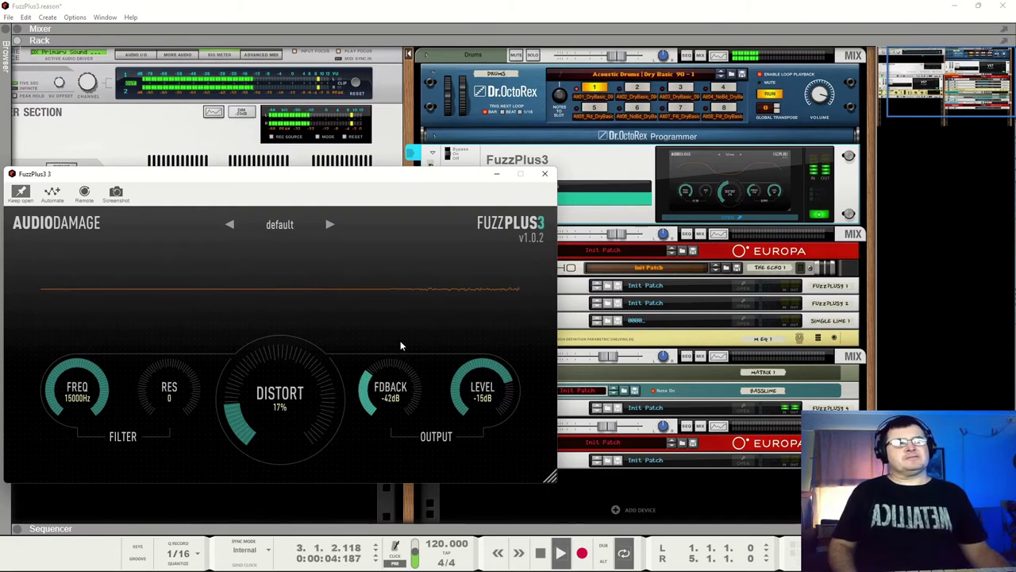
{"action": "key", "text": "space"}
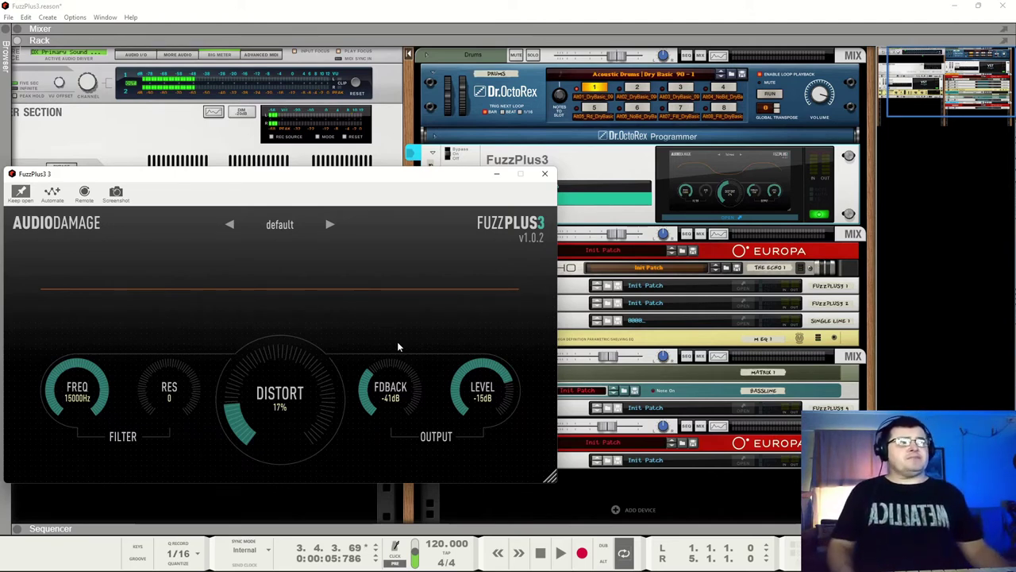
{"action": "left_click_drag", "start_coordinate": [399, 346], "coordinate": [411, 229]}
{"action": "key", "text": "space"}
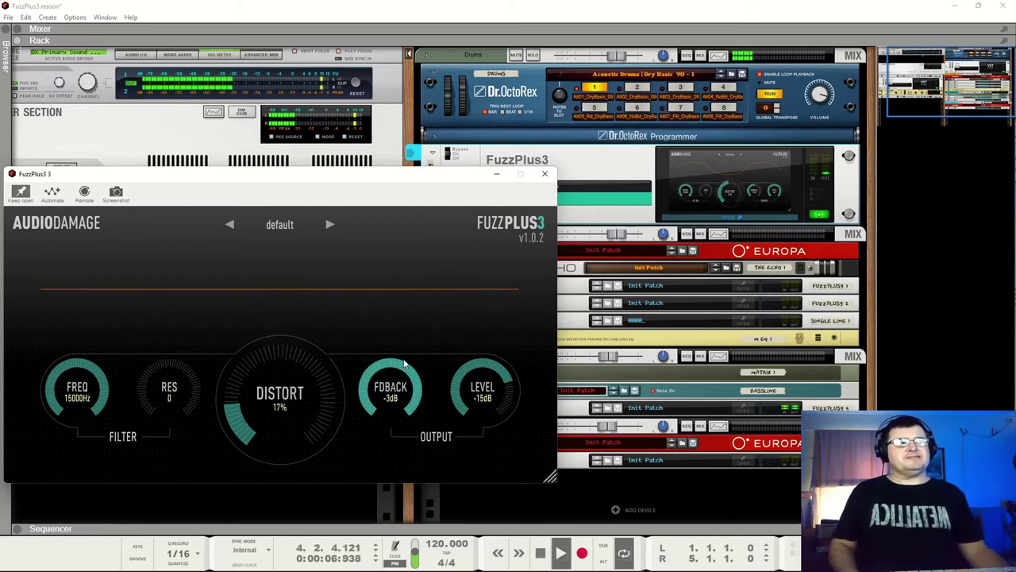
{"action": "left_click_drag", "start_coordinate": [401, 372], "coordinate": [415, 446]}
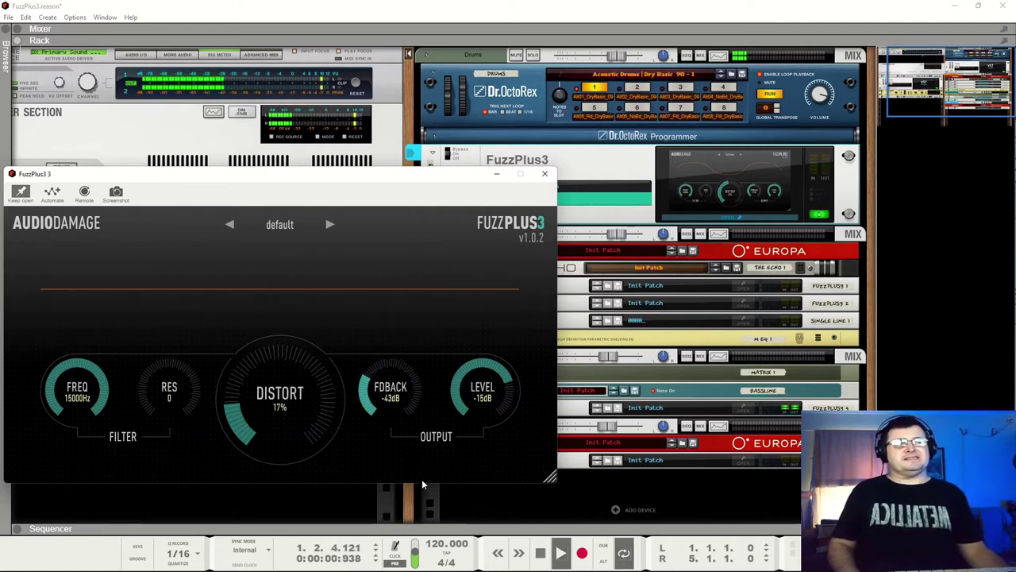
{"action": "scroll", "coordinate": [410, 416], "scroll_direction": "down", "scroll_amount": 1}
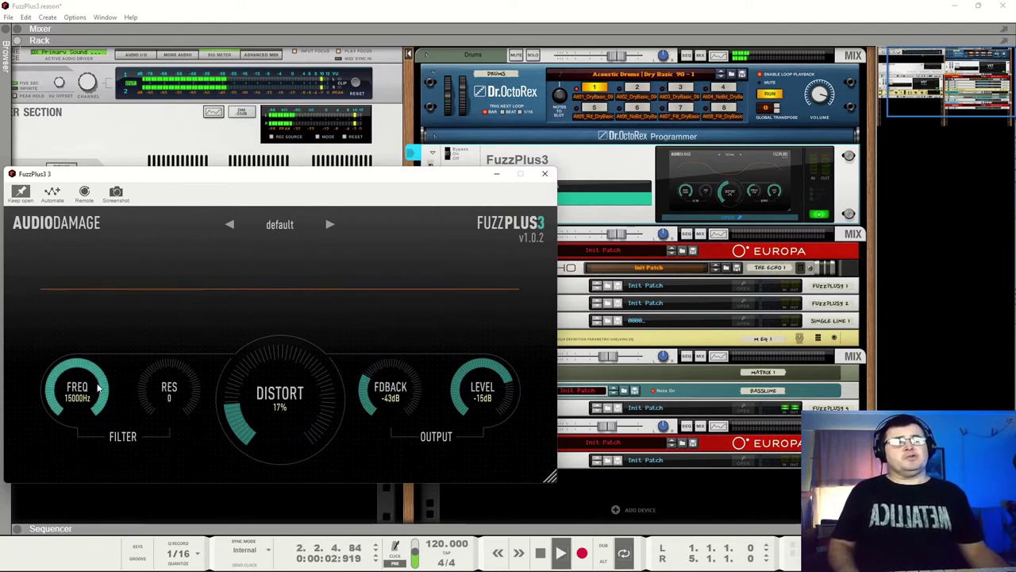
- Stop the drum loop, leaving the drum FuzzPlus3 at Distort 17% and Level -15 dB
{"action": "key", "text": "space"}
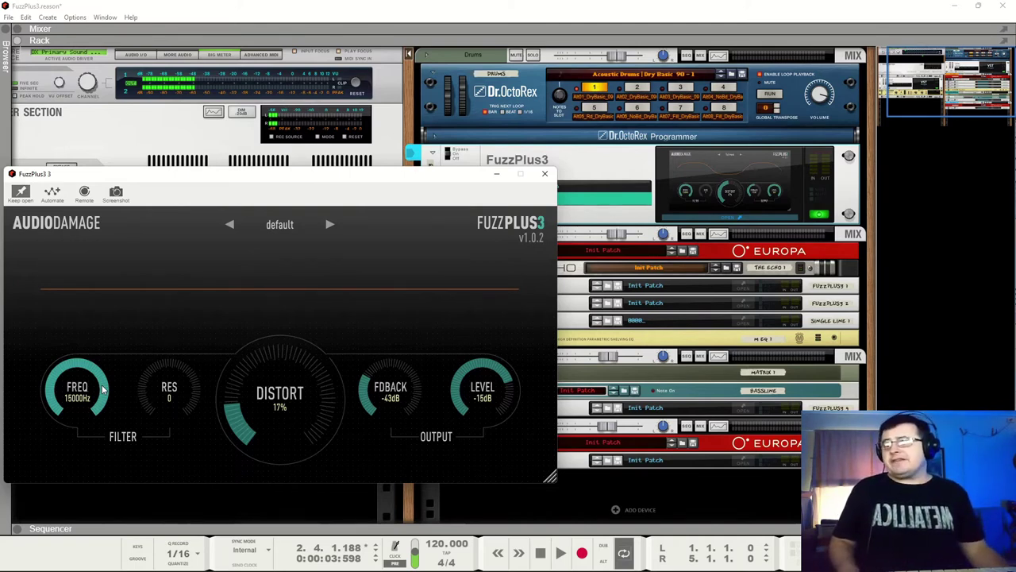
- With the loop playing, lower the drum FuzzPlus3 filter to about 7649 Hz with resonance 1
{"action": "key", "text": "space"}
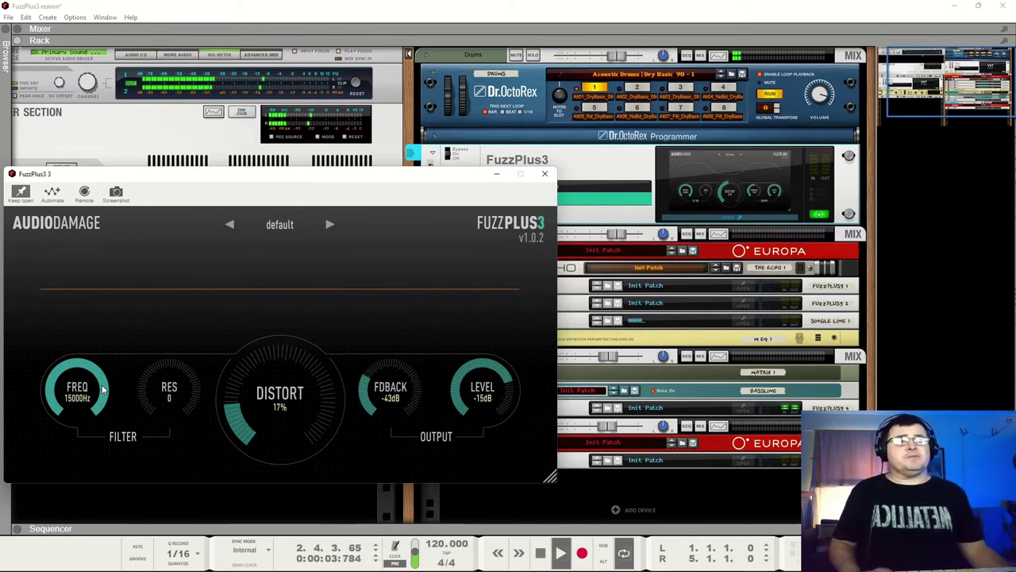
{"action": "left_click_drag", "start_coordinate": [102, 388], "coordinate": [107, 411]}
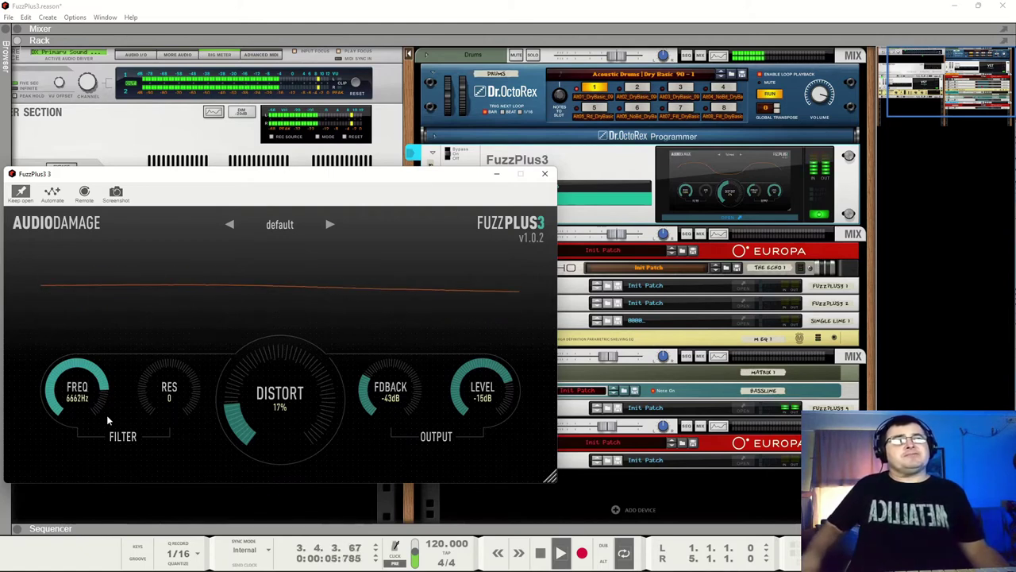
{"action": "left_click_drag", "start_coordinate": [107, 415], "coordinate": [106, 412]}
{"action": "left_click_drag", "start_coordinate": [155, 361], "coordinate": [152, 370]}
{"action": "left_click", "coordinate": [451, 155]}
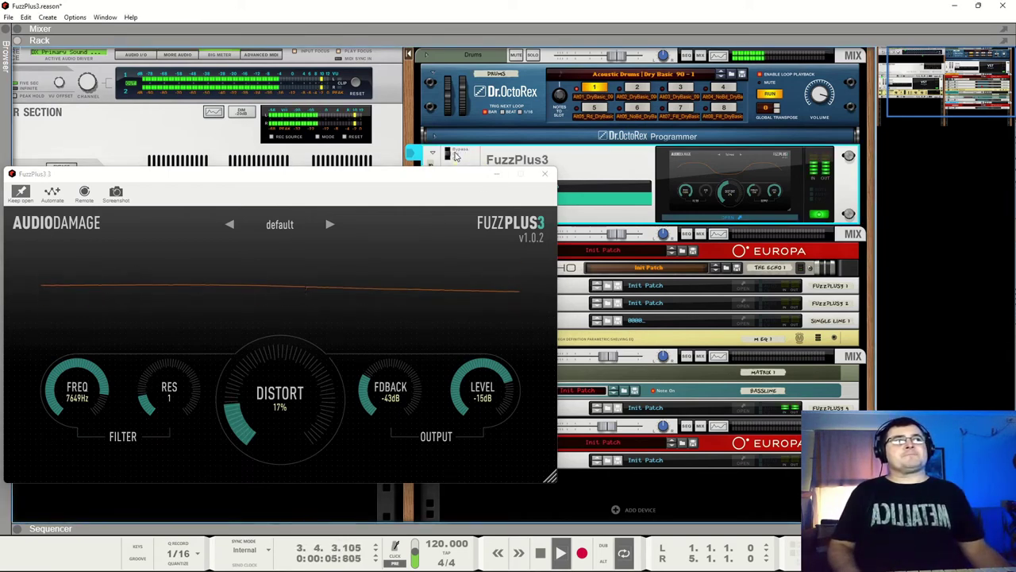
{"action": "key", "text": "space"}
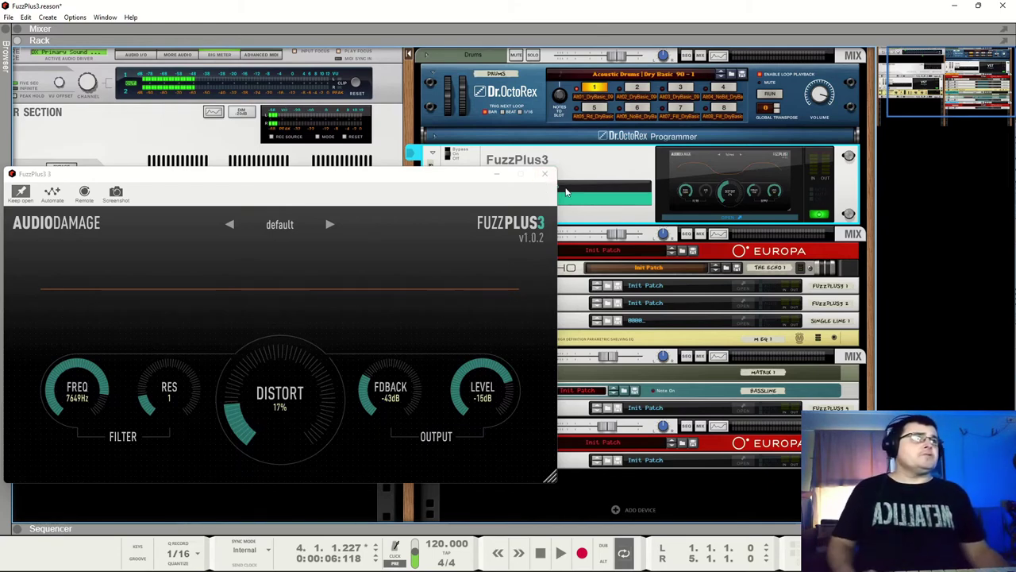
- Close and fold the drum FuzzPlus3, then select the Guitar mix channel
{"action": "left_click", "coordinate": [545, 173]}
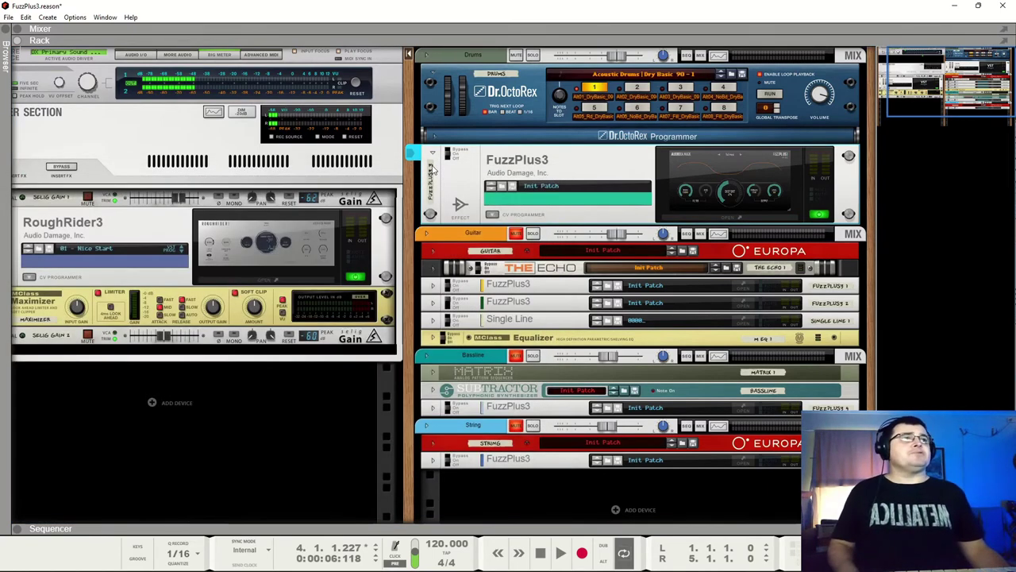
{"action": "left_click", "coordinate": [432, 154]}
{"action": "left_click", "coordinate": [527, 178]}
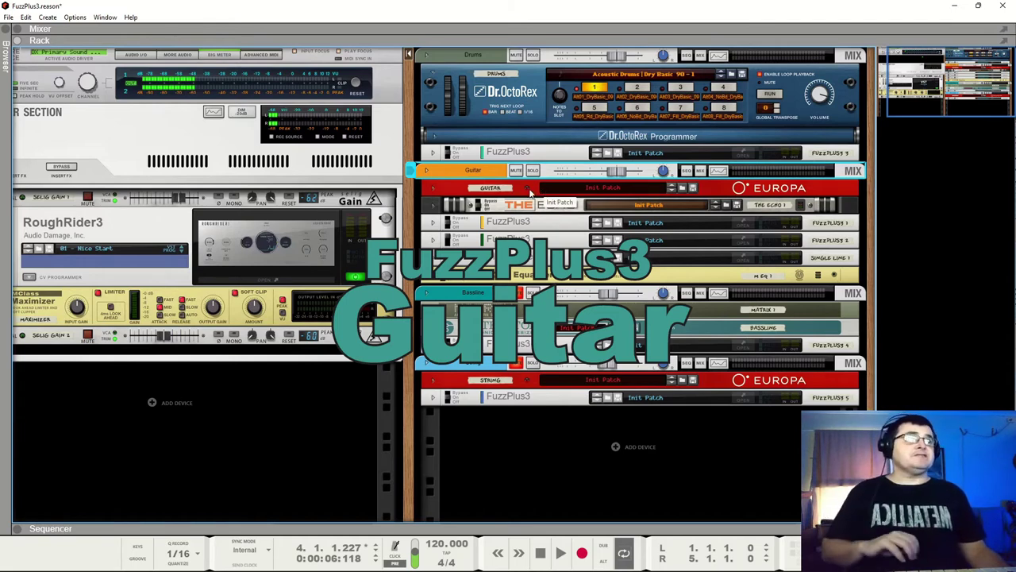
{"action": "left_click", "coordinate": [447, 190]}
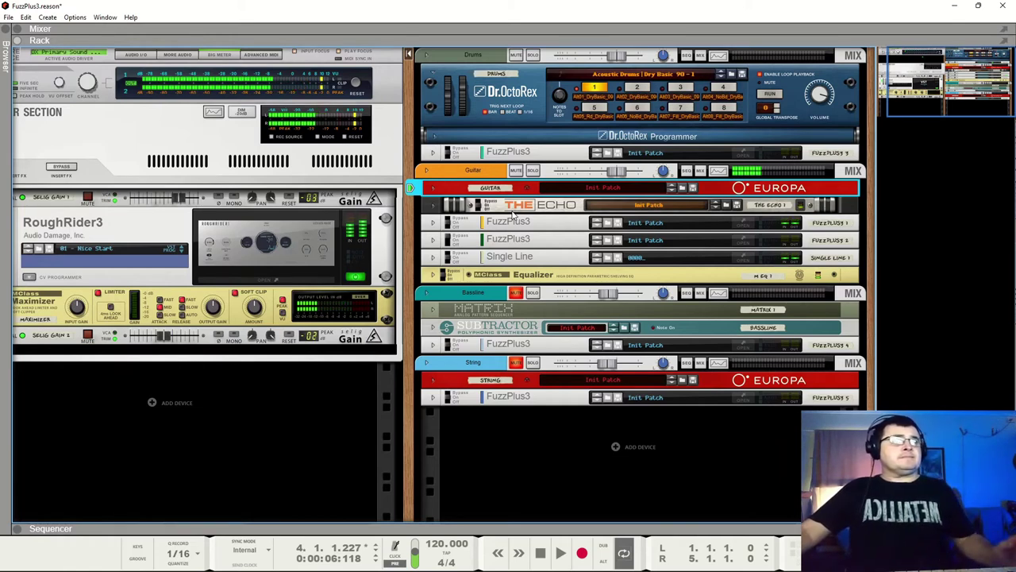
- Adjust the Guitar mix channel fader so its level sits at about -0.54 dB
{"action": "left_click_drag", "start_coordinate": [618, 171], "coordinate": [614, 179]}
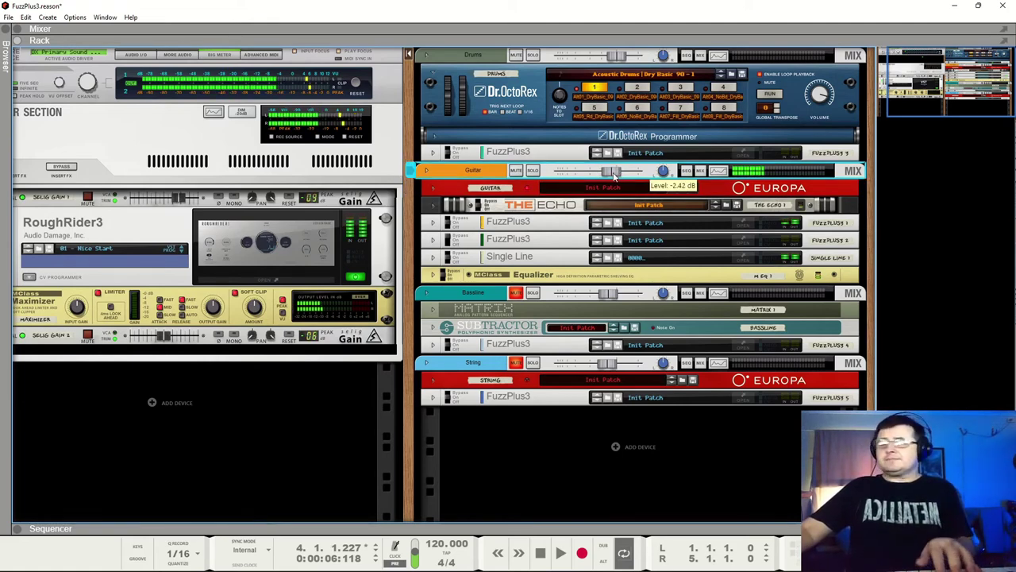
{"action": "left_click_drag", "start_coordinate": [614, 179], "coordinate": [619, 180]}
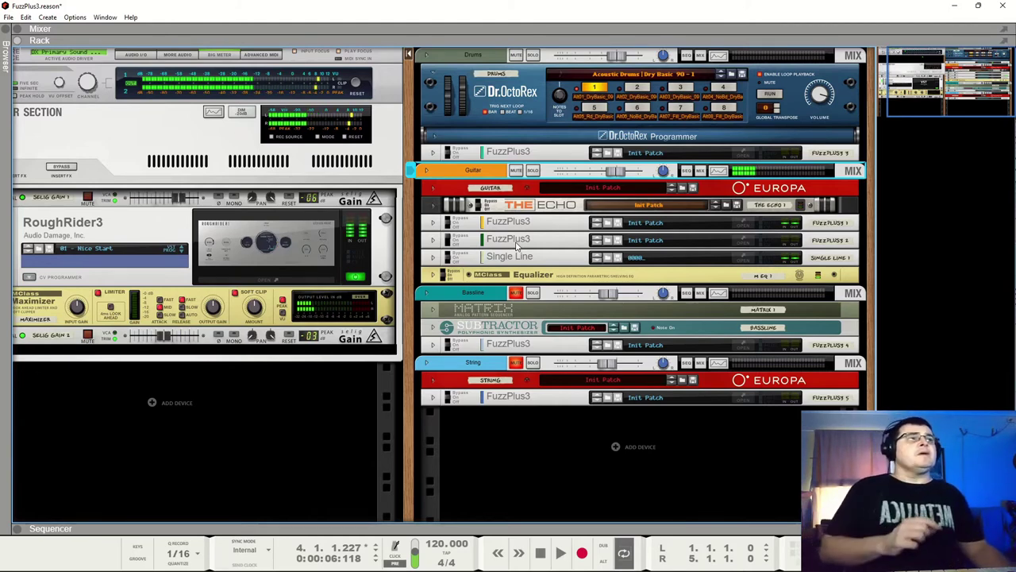
- Select each guitar device (Echo, FuzzPlus3, Single Line, Equalizer), ending on FuzzPlus3 1
{"action": "left_click", "coordinate": [479, 207]}
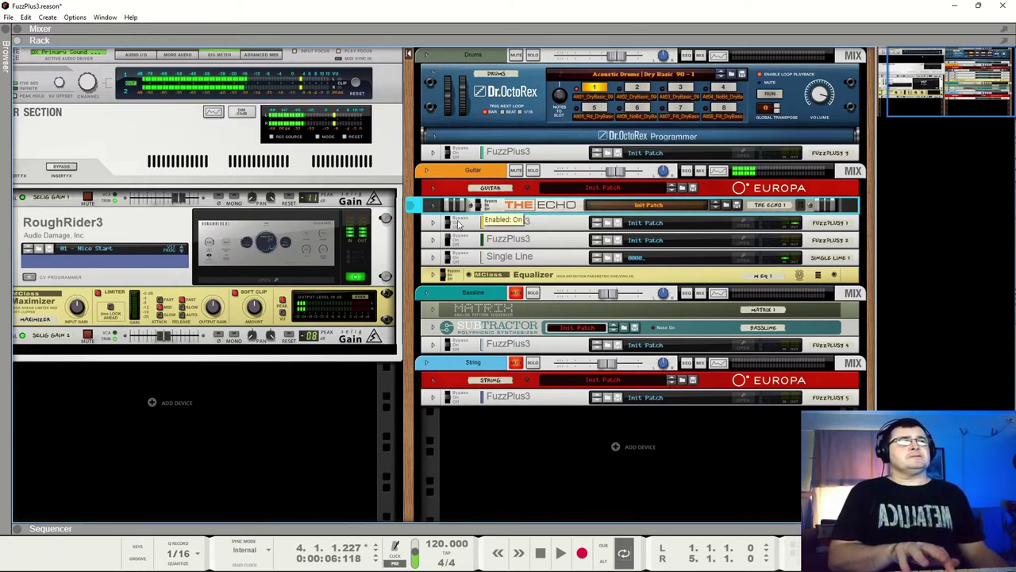
{"action": "left_click", "coordinate": [456, 225]}
{"action": "left_click", "coordinate": [449, 260]}
{"action": "left_click", "coordinate": [447, 279]}
{"action": "left_click", "coordinate": [481, 205]}
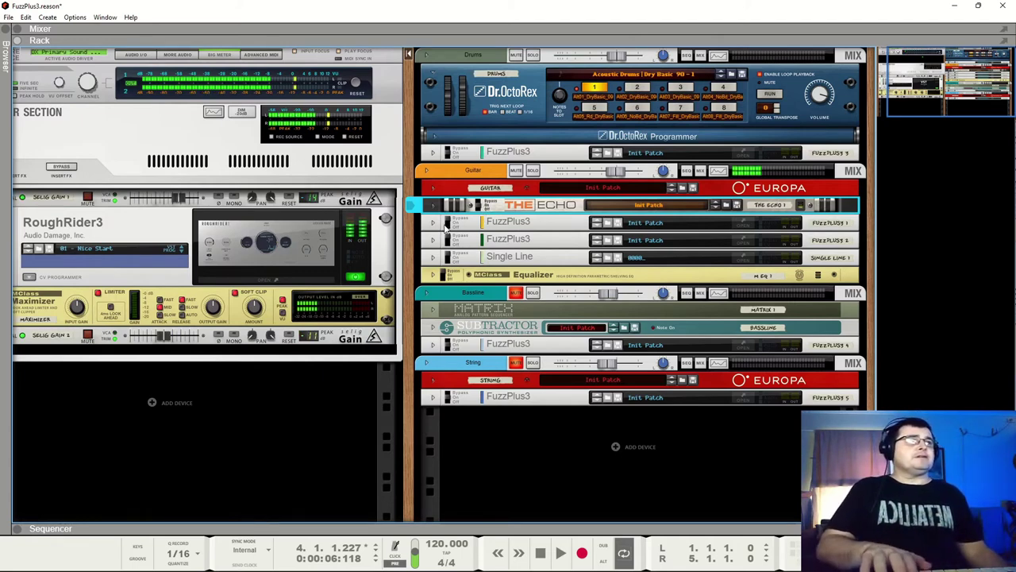
{"action": "left_click", "coordinate": [451, 225]}
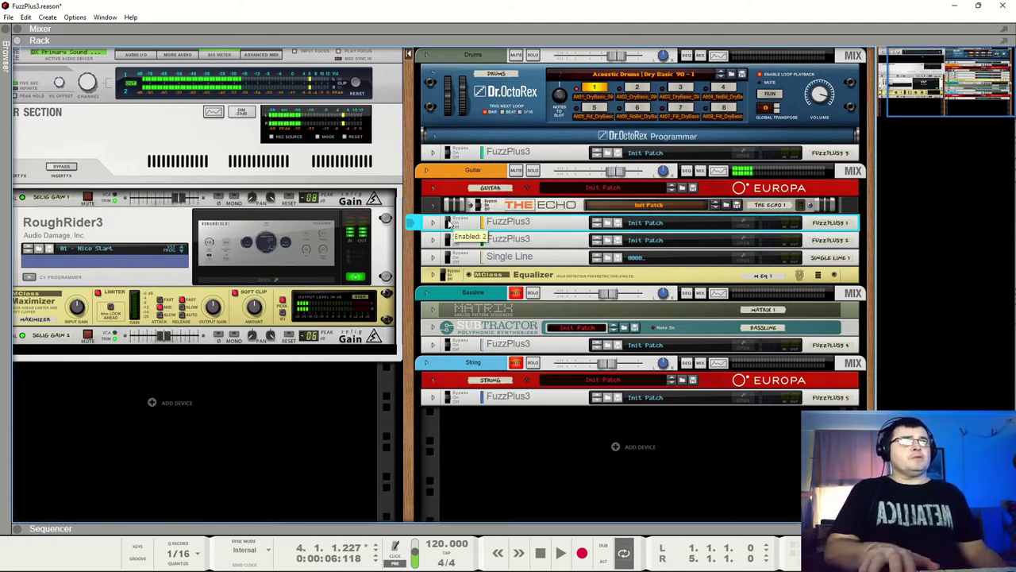
{"action": "left_click", "coordinate": [744, 226]}
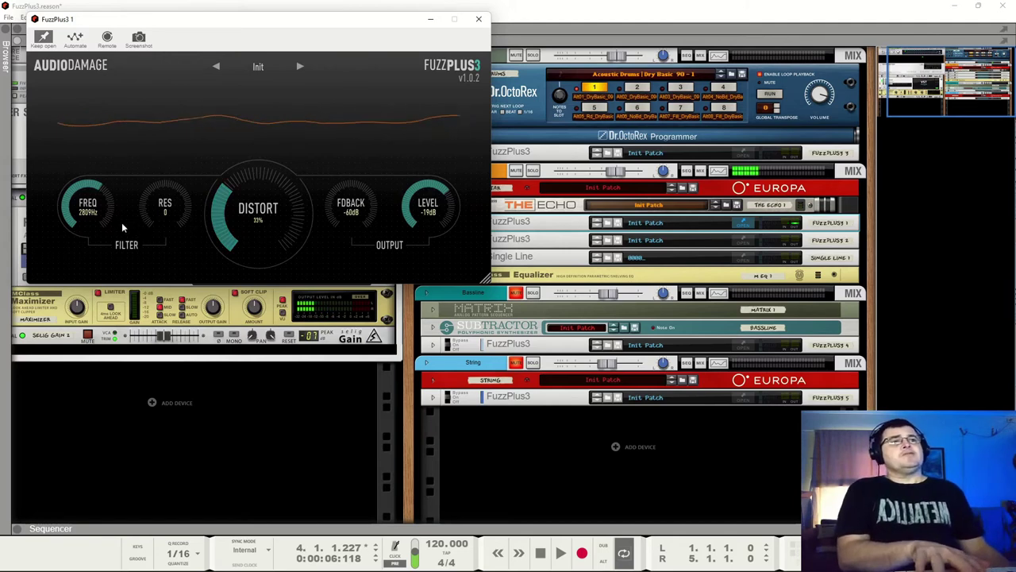
- Push the guitar FuzzPlus3 1 filter to 15000 Hz, then close and reopen its plugin window
{"action": "left_click_drag", "start_coordinate": [120, 222], "coordinate": [127, 100]}
{"action": "left_click_drag", "start_coordinate": [177, 216], "coordinate": [262, 215]}
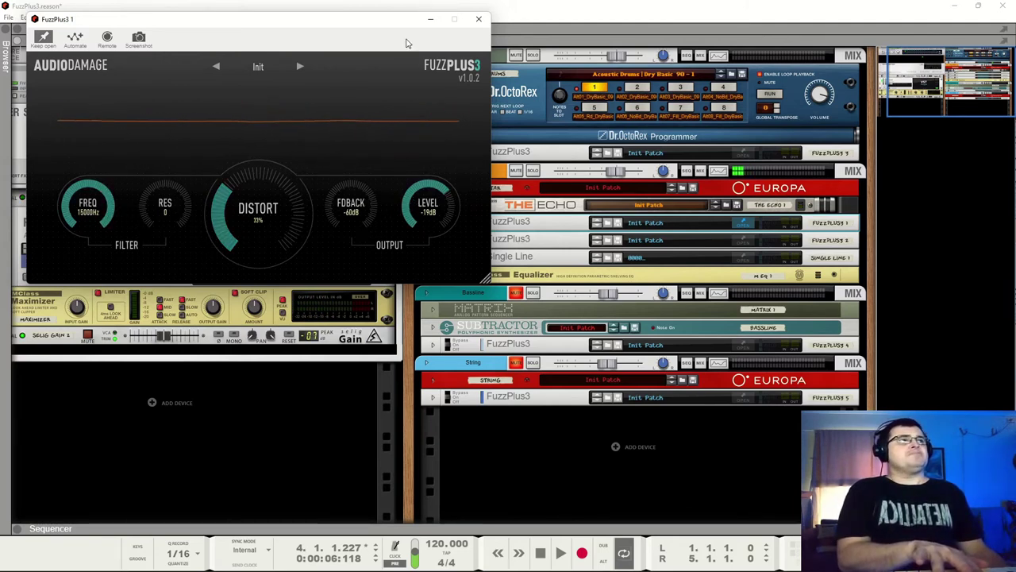
{"action": "left_click_drag", "start_coordinate": [394, 19], "coordinate": [382, 30]}
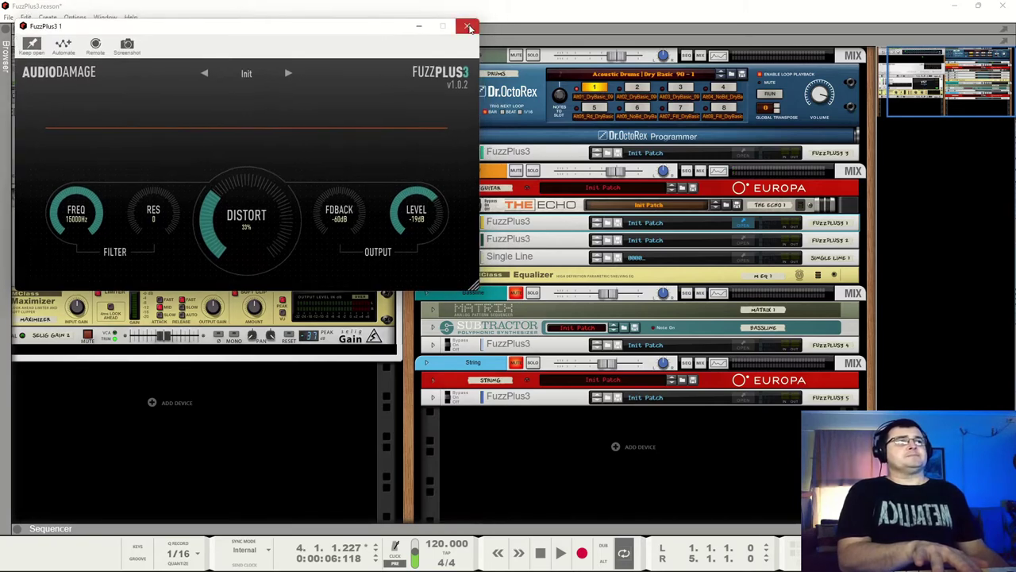
{"action": "left_click", "coordinate": [467, 26]}
{"action": "left_click", "coordinate": [451, 224]}
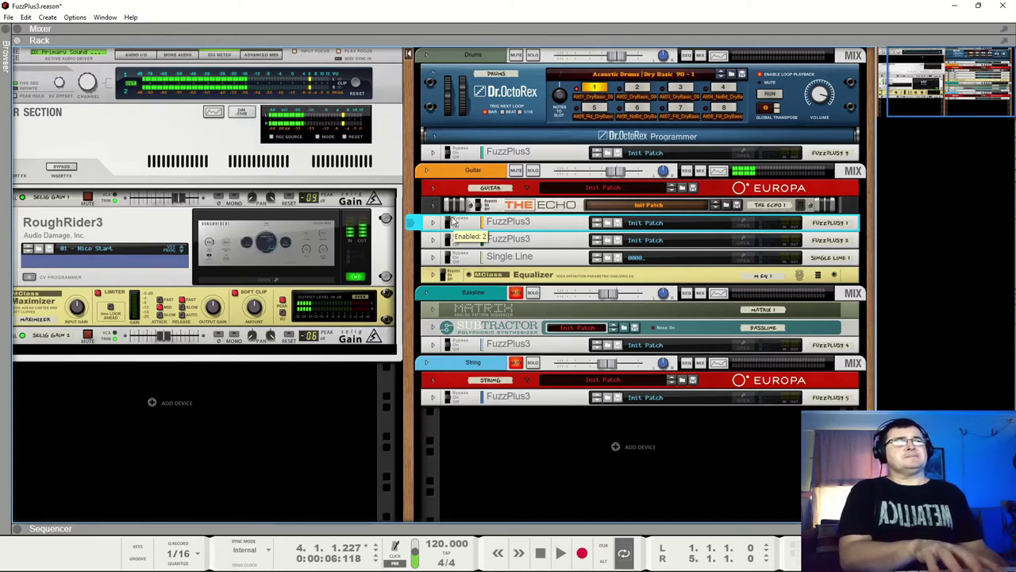
{"action": "left_click", "coordinate": [740, 225]}
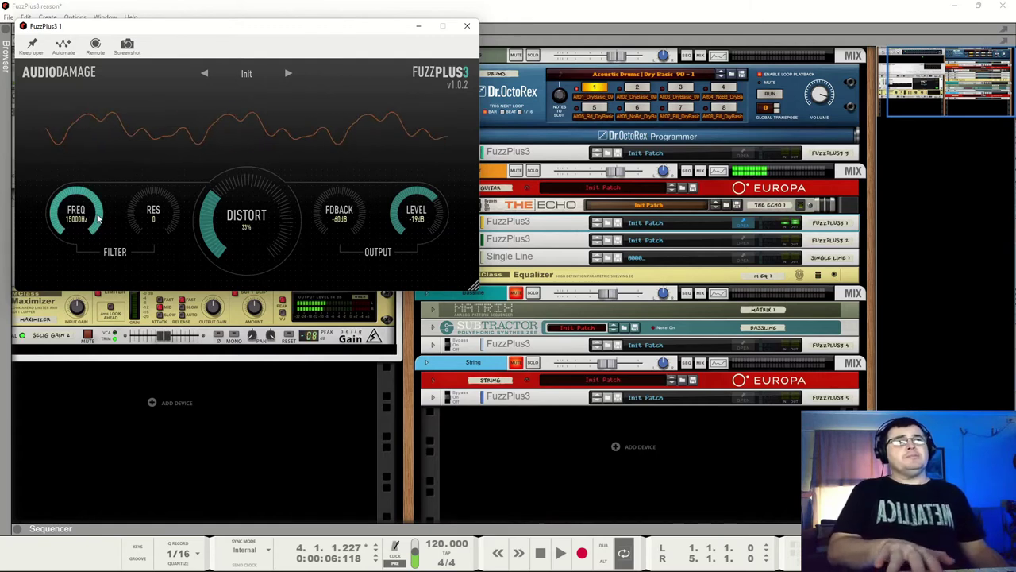
- Set guitar FuzzPlus3 1 to 1562 Hz filter, resonance 3, feedback -48 dB, level -24 dB
{"action": "left_click_drag", "start_coordinate": [95, 223], "coordinate": [100, 268]}
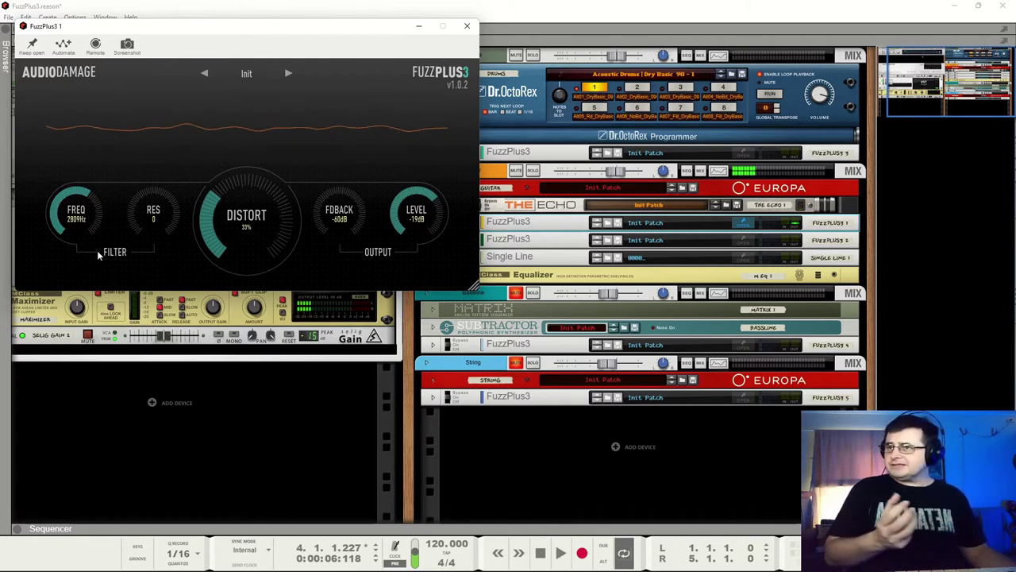
{"action": "left_click_drag", "start_coordinate": [97, 250], "coordinate": [99, 234]}
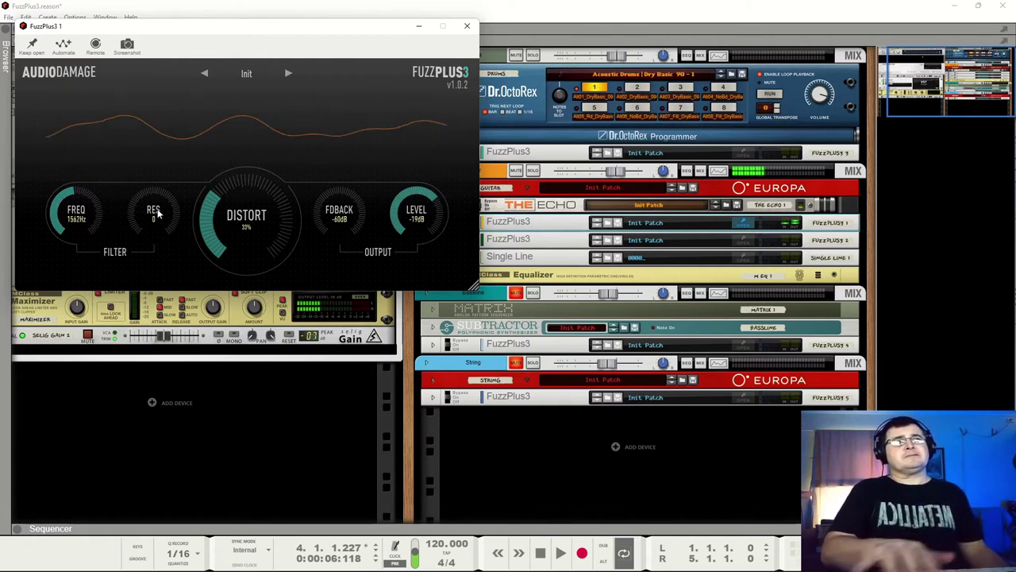
{"action": "left_click_drag", "start_coordinate": [167, 184], "coordinate": [165, 174]}
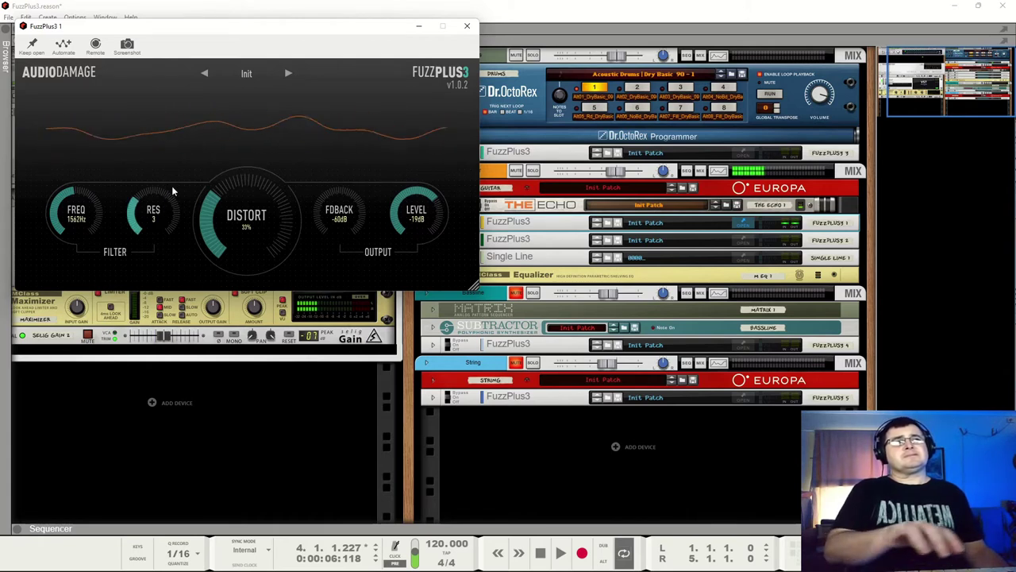
{"action": "mouse_move", "coordinate": [263, 244]}
{"action": "left_mouse_down"}
{"action": "mouse_move", "coordinate": [261, 265]}
{"action": "mouse_move", "coordinate": [265, 230]}
{"action": "left_mouse_up"}
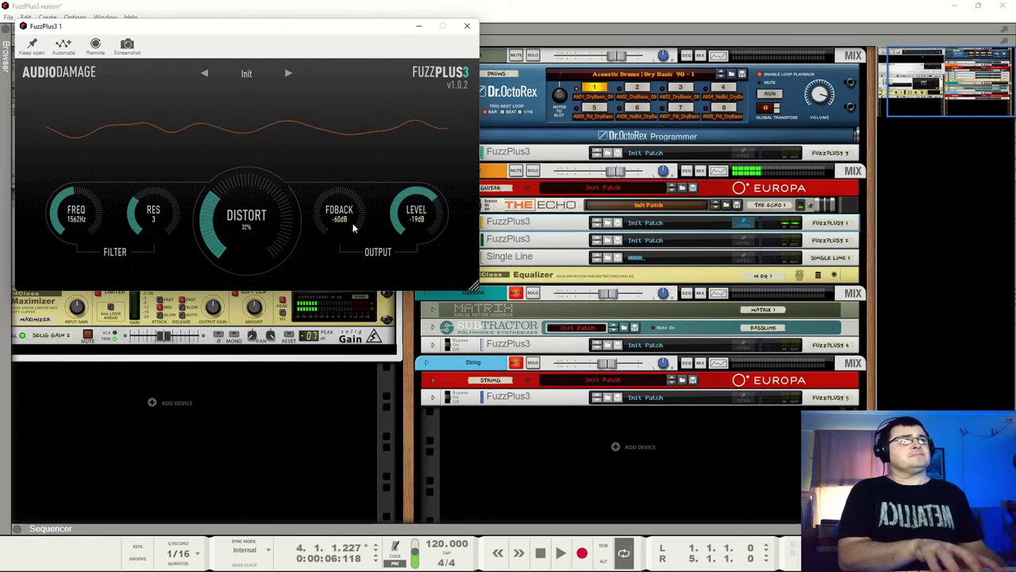
{"action": "left_click_drag", "start_coordinate": [411, 216], "coordinate": [404, 223]}
{"action": "left_click_drag", "start_coordinate": [342, 216], "coordinate": [341, 194]}
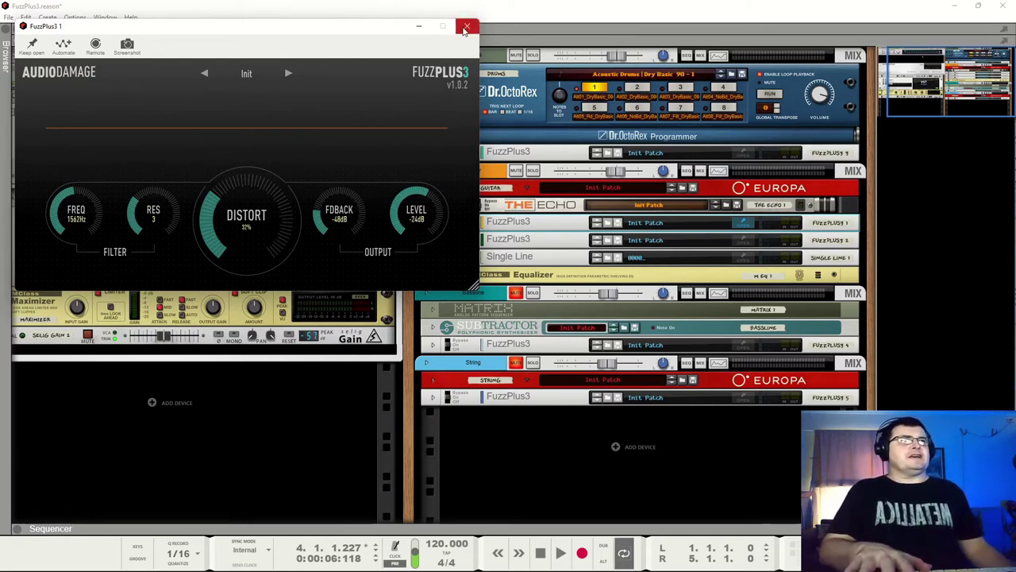
- Close the FuzzPlus3 1 window and select FuzzPlus3 2 on the guitar track
{"action": "left_click", "coordinate": [467, 26]}
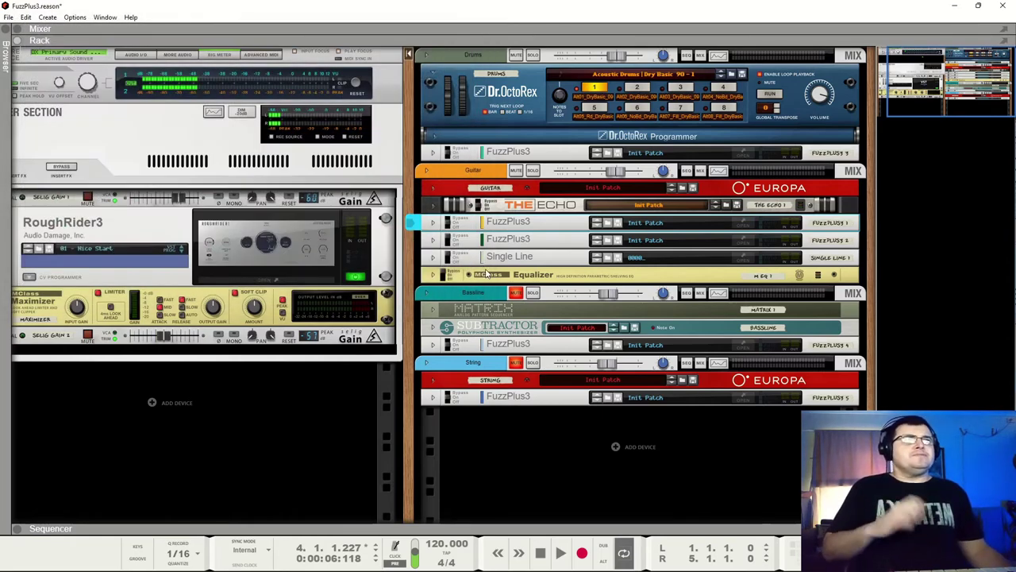
{"action": "left_click", "coordinate": [448, 242]}
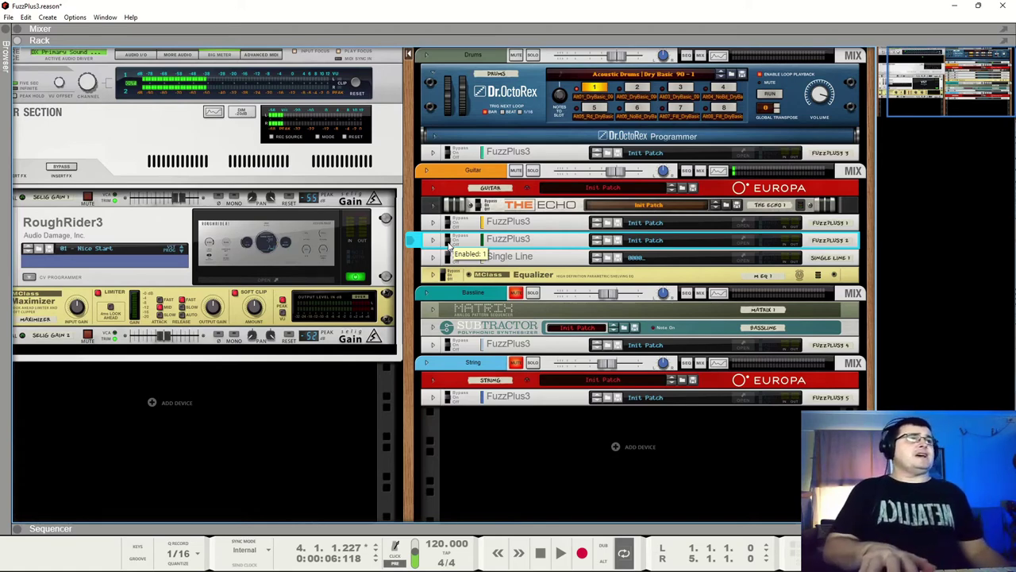
- Open the FuzzPlus3 2 and FuzzPlus3 1 plugin windows side by side for comparison
{"action": "left_click", "coordinate": [743, 239]}
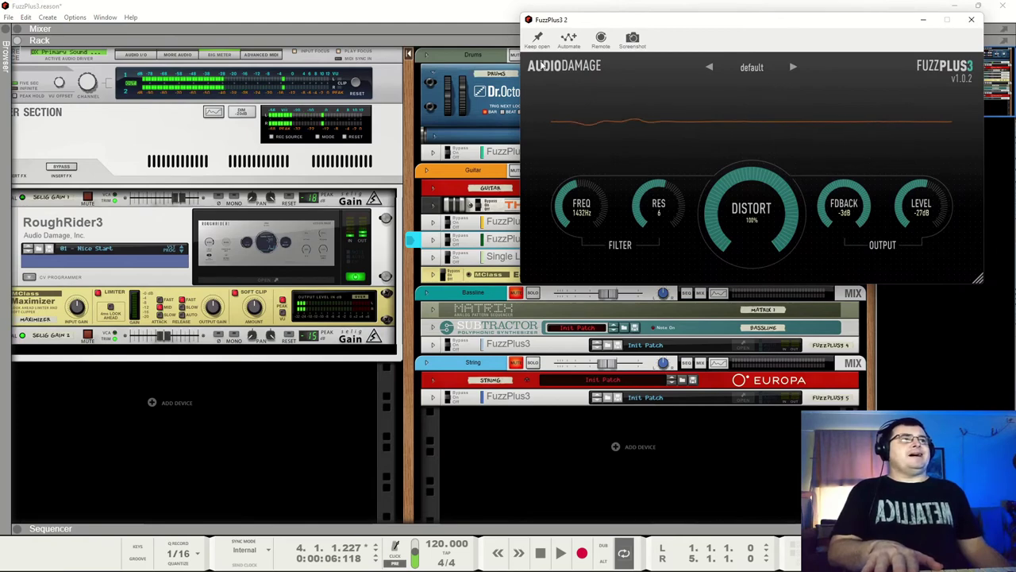
{"action": "left_click", "coordinate": [971, 19]}
{"action": "left_click", "coordinate": [757, 227]}
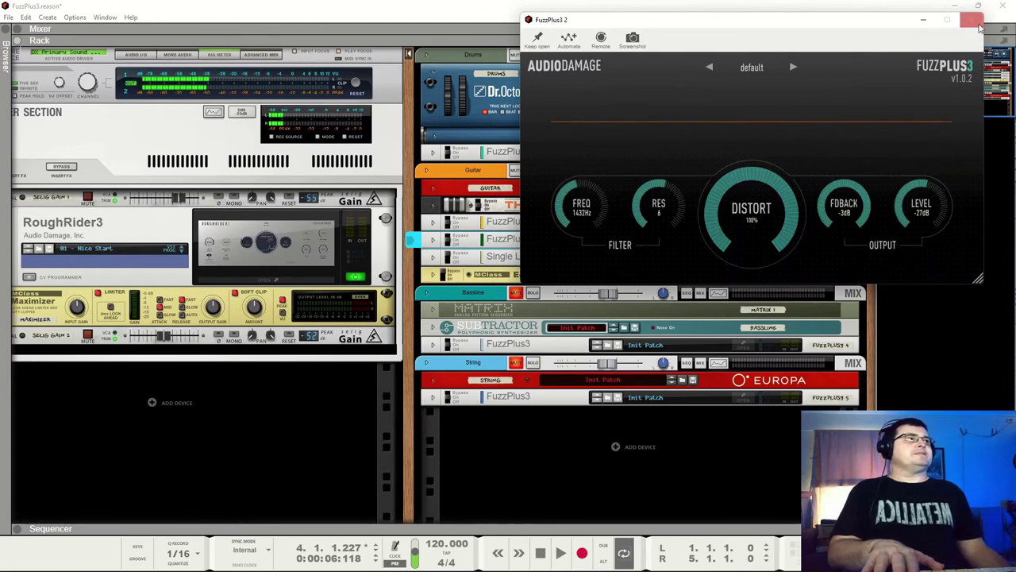
{"action": "left_click", "coordinate": [508, 151]}
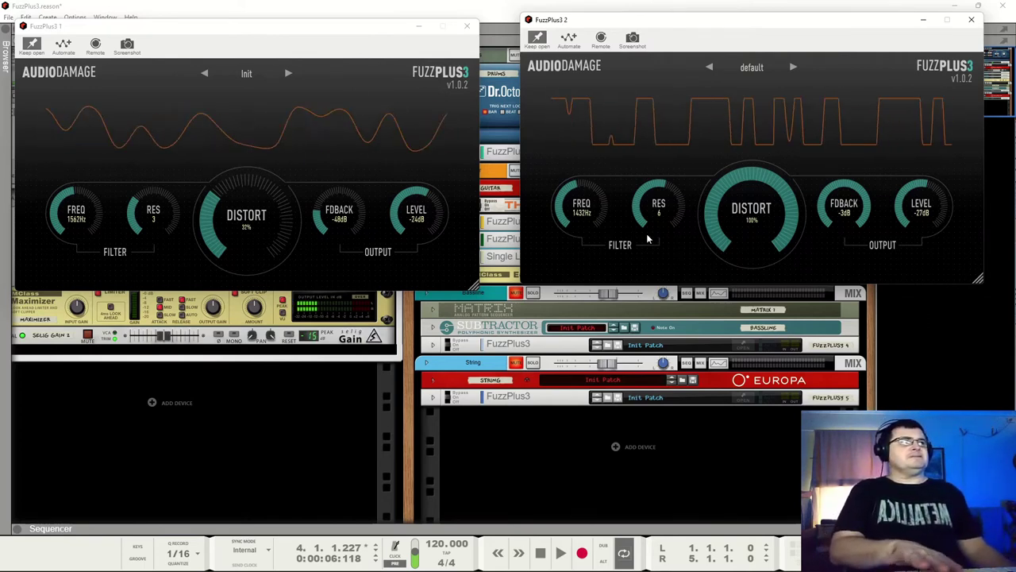
- Set guitar FuzzPlus3 2 to 68% distortion, a 980 Hz filter and -9 dB feedback
{"action": "left_click_drag", "start_coordinate": [750, 224], "coordinate": [758, 309]}
{"action": "left_click_drag", "start_coordinate": [595, 200], "coordinate": [619, 220]}
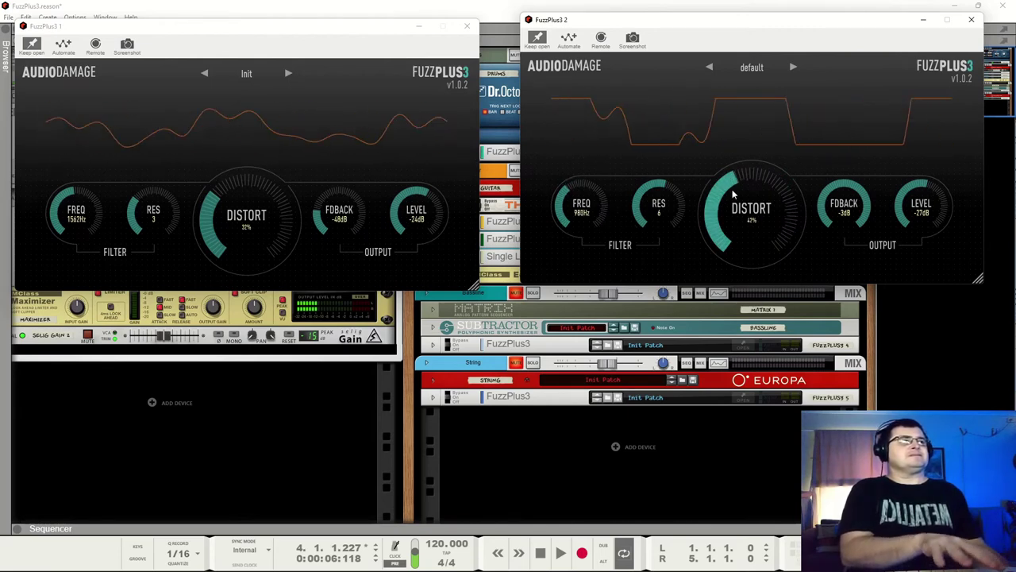
{"action": "left_click_drag", "start_coordinate": [723, 181], "coordinate": [732, 201]}
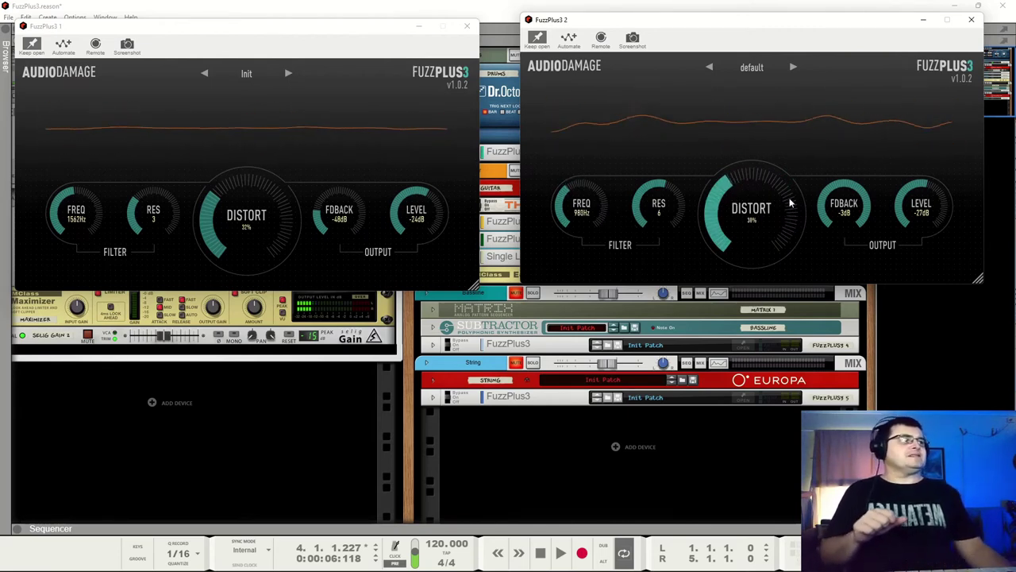
{"action": "left_click_drag", "start_coordinate": [844, 208], "coordinate": [829, 252]}
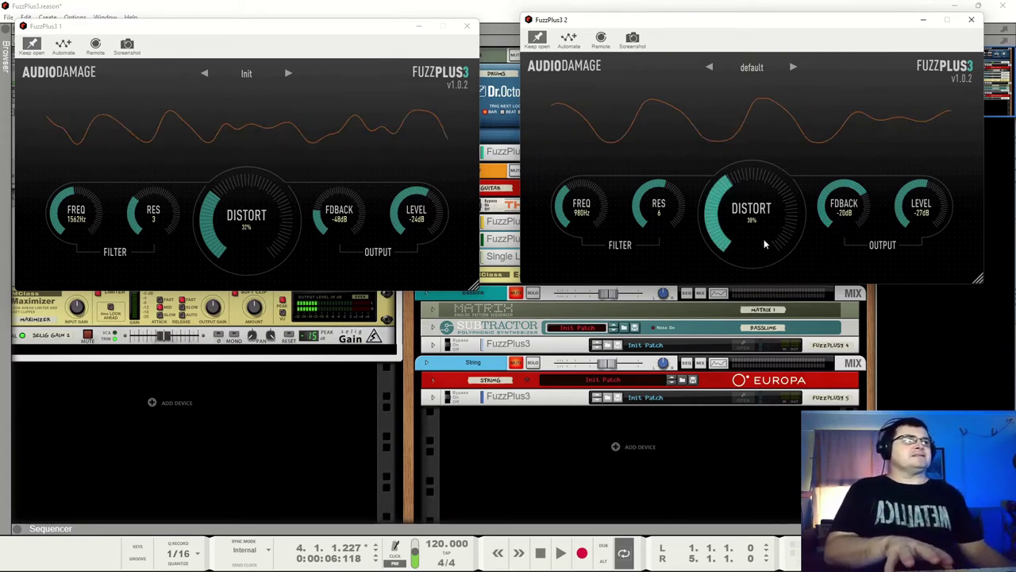
{"action": "left_click_drag", "start_coordinate": [763, 238], "coordinate": [773, 209]}
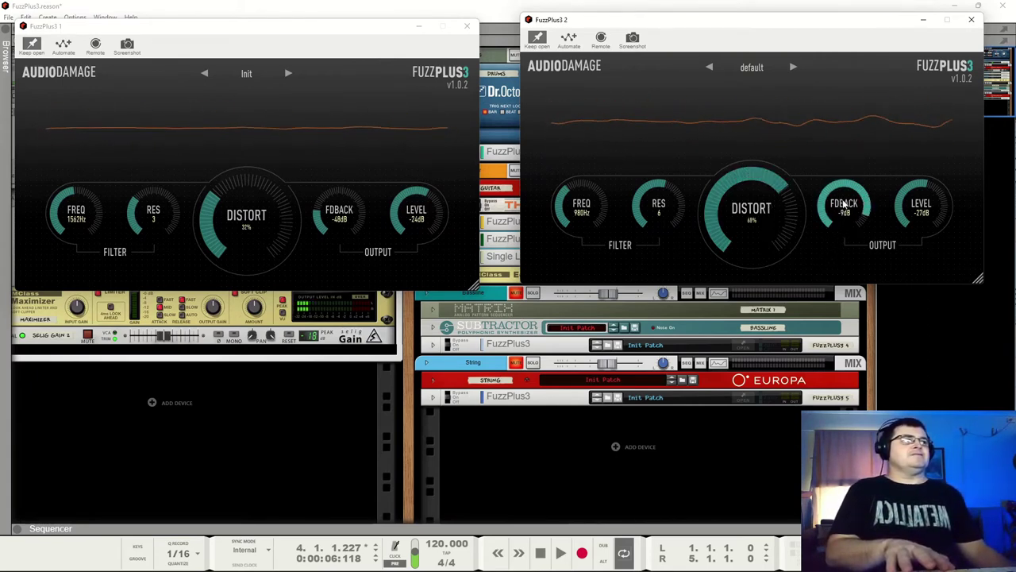
{"action": "left_click_drag", "start_coordinate": [842, 224], "coordinate": [840, 214]}
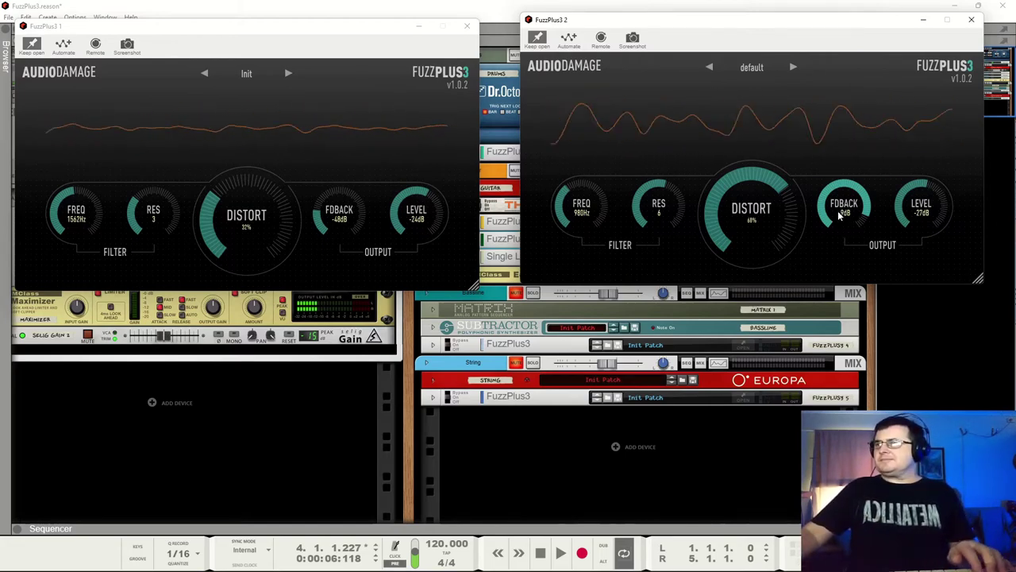
{"action": "scroll", "coordinate": [838, 210], "scroll_direction": "down", "scroll_amount": 3}
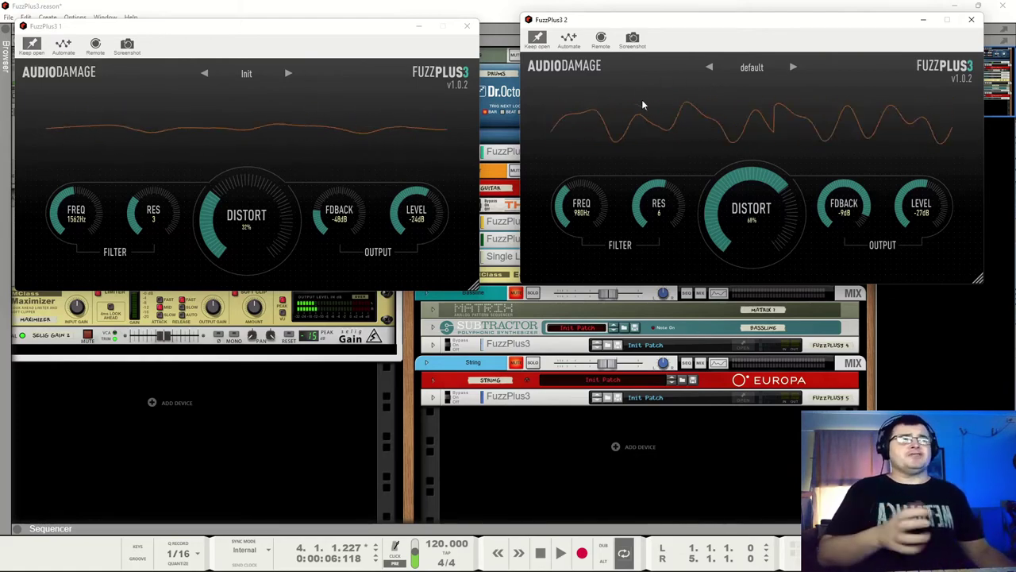
- Close the first FuzzPlus3 window and select a FuzzPlus3 device on the guitar track
{"action": "left_click", "coordinate": [467, 26]}
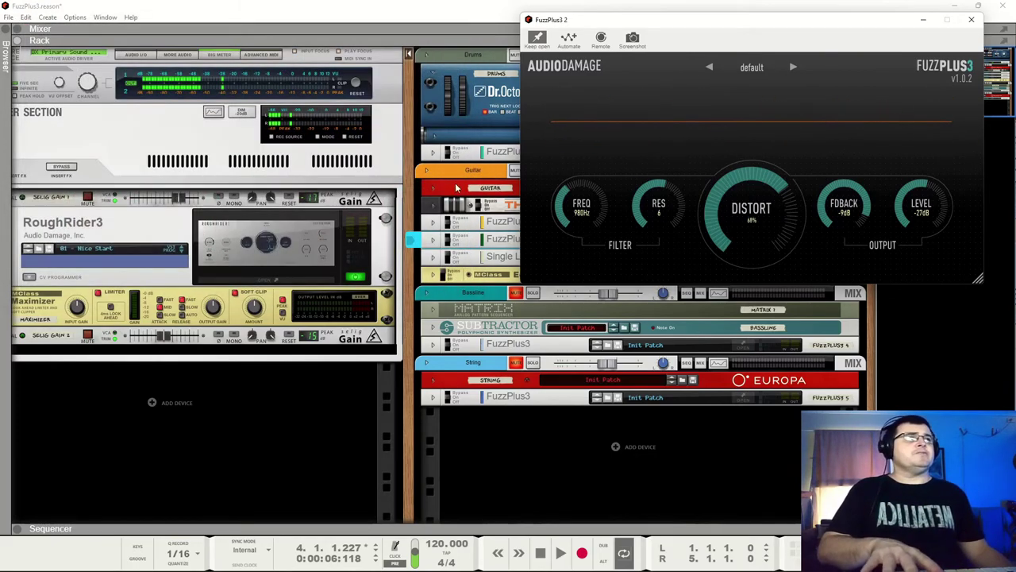
{"action": "left_click", "coordinate": [450, 225]}
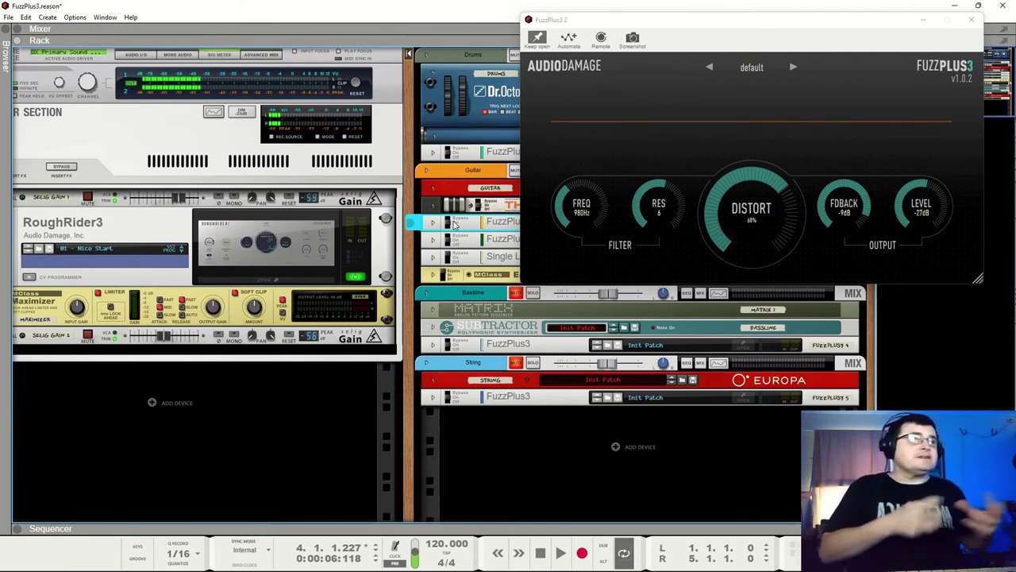
- Close the FuzzPlus3 2 window and select the guitar's Single Line echo device
{"action": "left_click", "coordinate": [971, 19]}
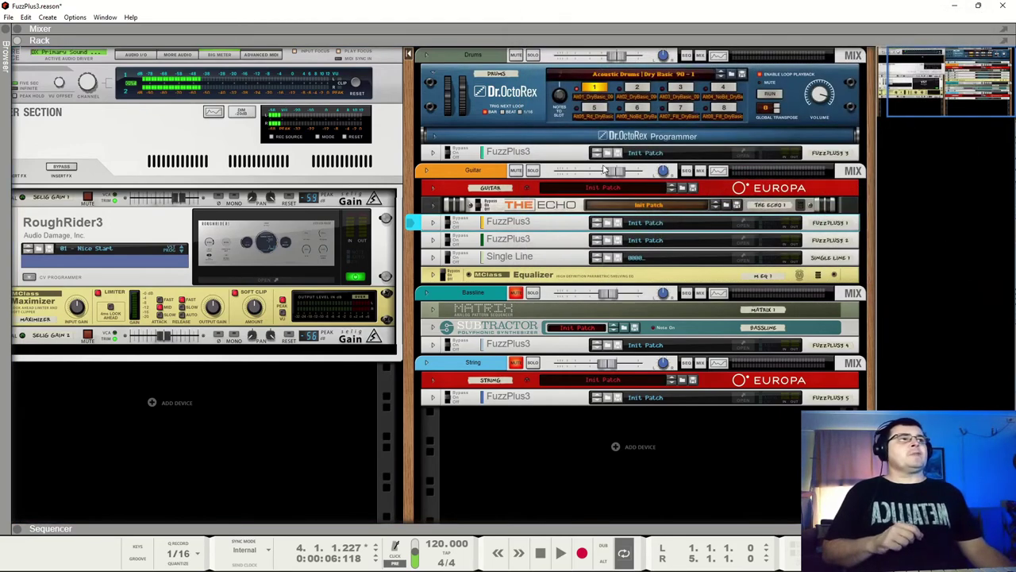
{"action": "left_click", "coordinate": [449, 240]}
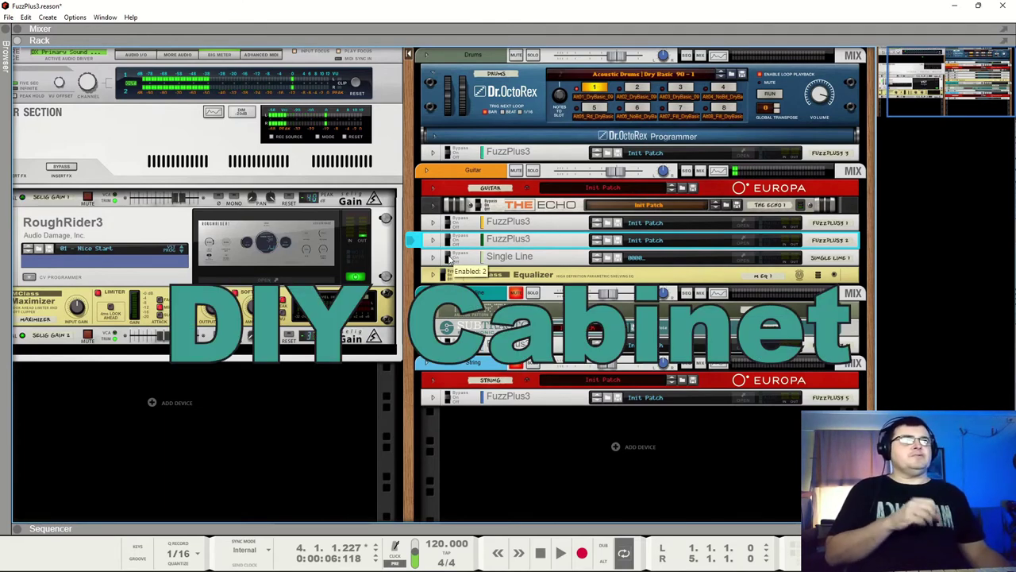
{"action": "left_click", "coordinate": [449, 258]}
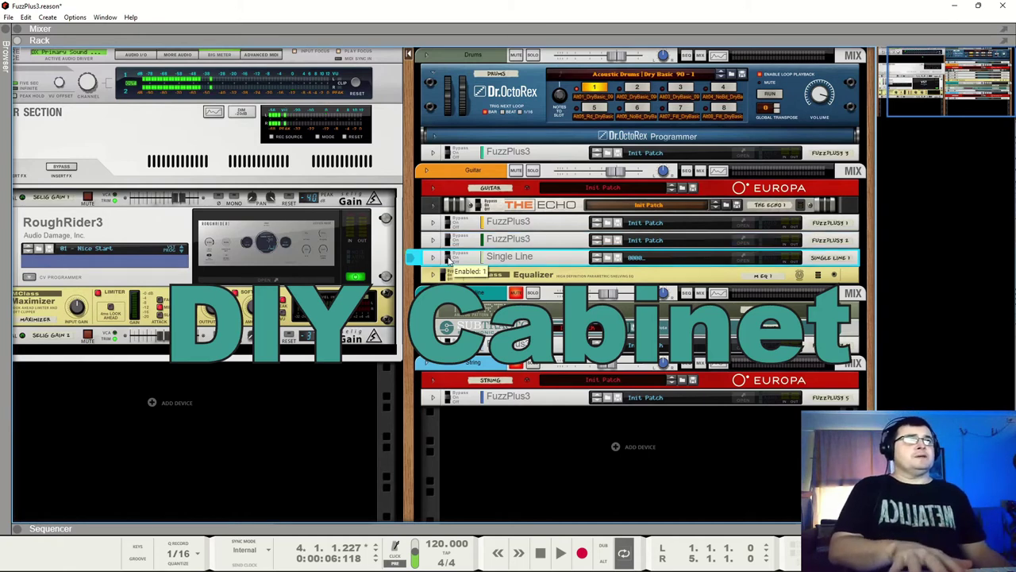
{"action": "left_click", "coordinate": [456, 220]}
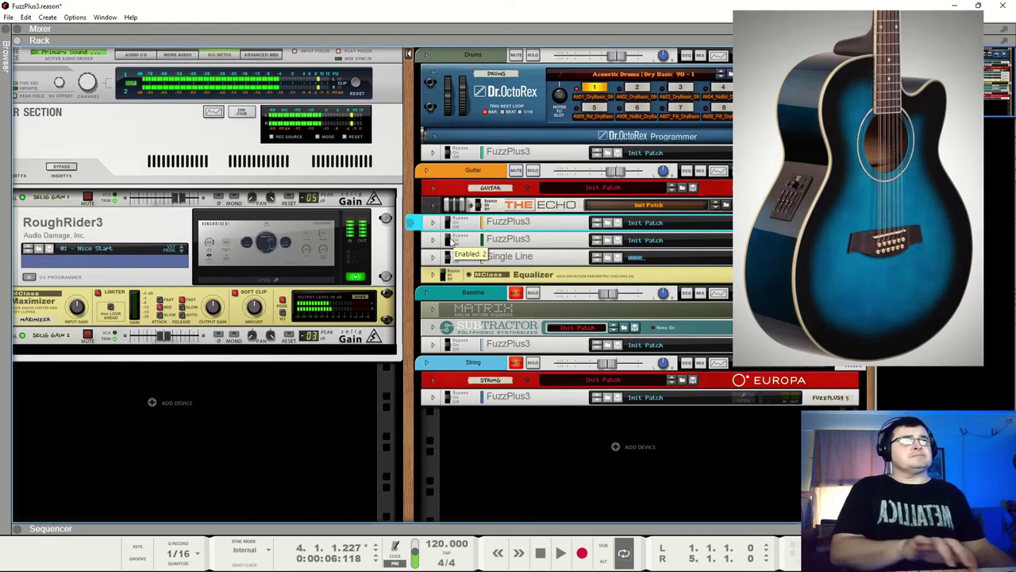
{"action": "left_click", "coordinate": [459, 252]}
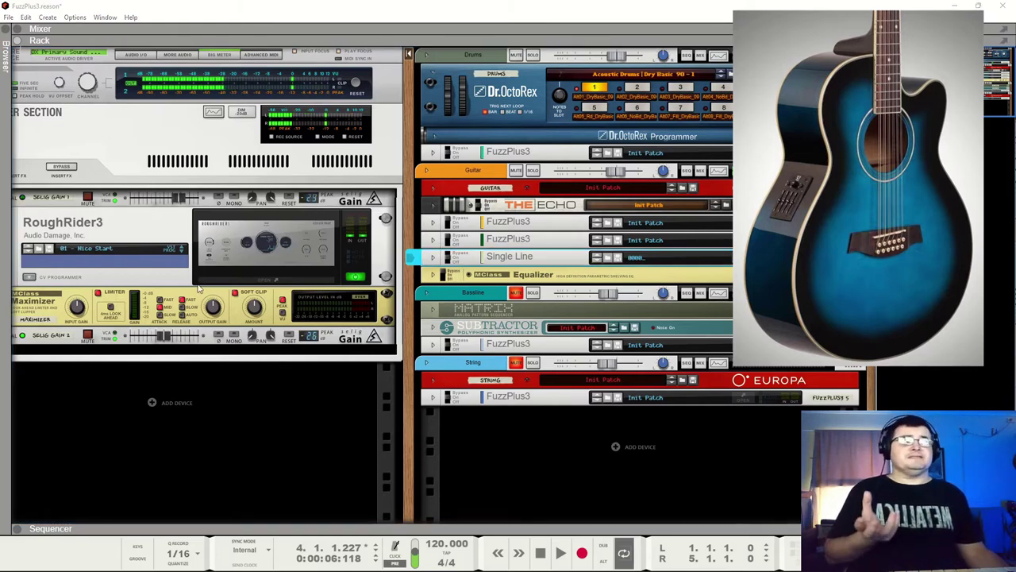
- Open the guitar's Single Line echo panel, move it above the rack, and pin it with Keep open
{"action": "left_click", "coordinate": [743, 257]}
{"action": "left_click_drag", "start_coordinate": [347, 208], "coordinate": [365, 147]}
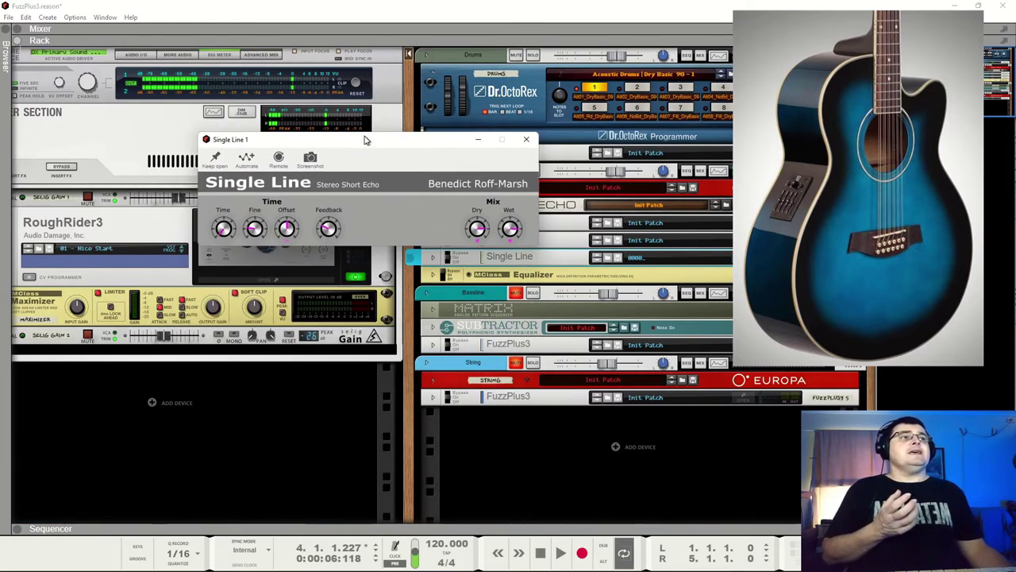
{"action": "left_click", "coordinate": [214, 157]}
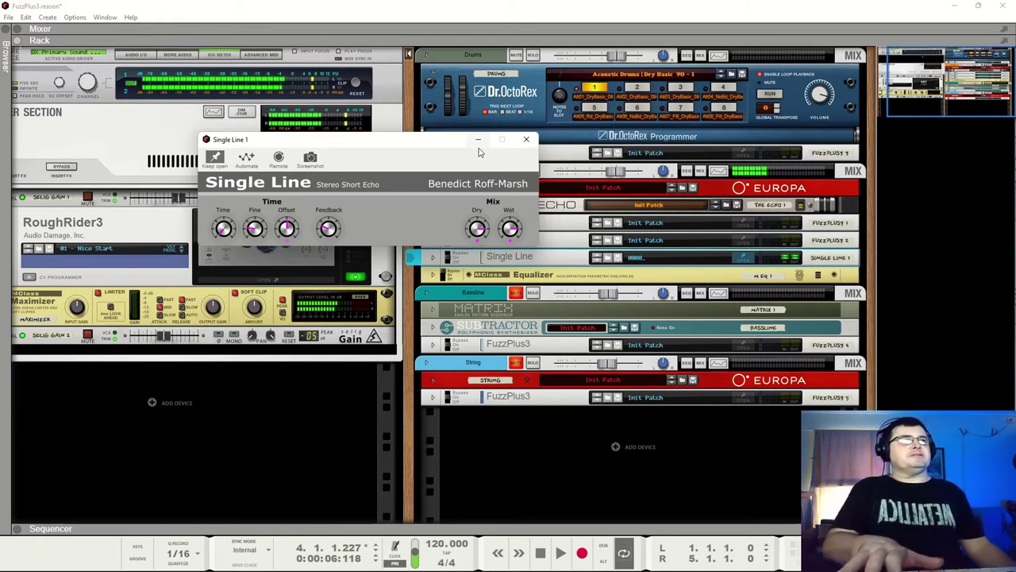
- Close the Single Line 1 echo window
{"action": "left_click", "coordinate": [525, 141]}
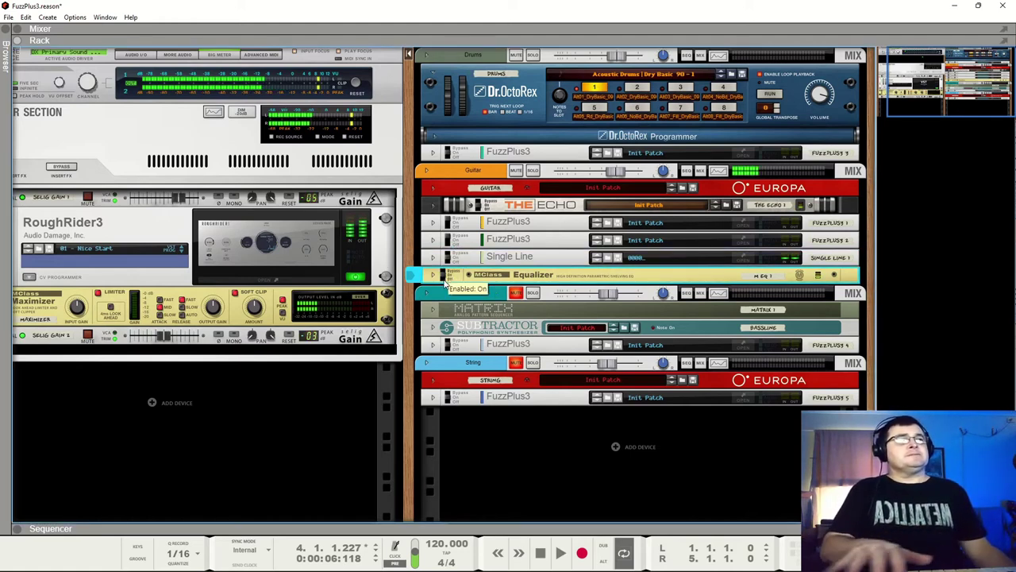
- Expand the guitar's MClass Equalizer and toggle its bypass to compare, stepping through the guitar devices
{"action": "left_click", "coordinate": [433, 275]}
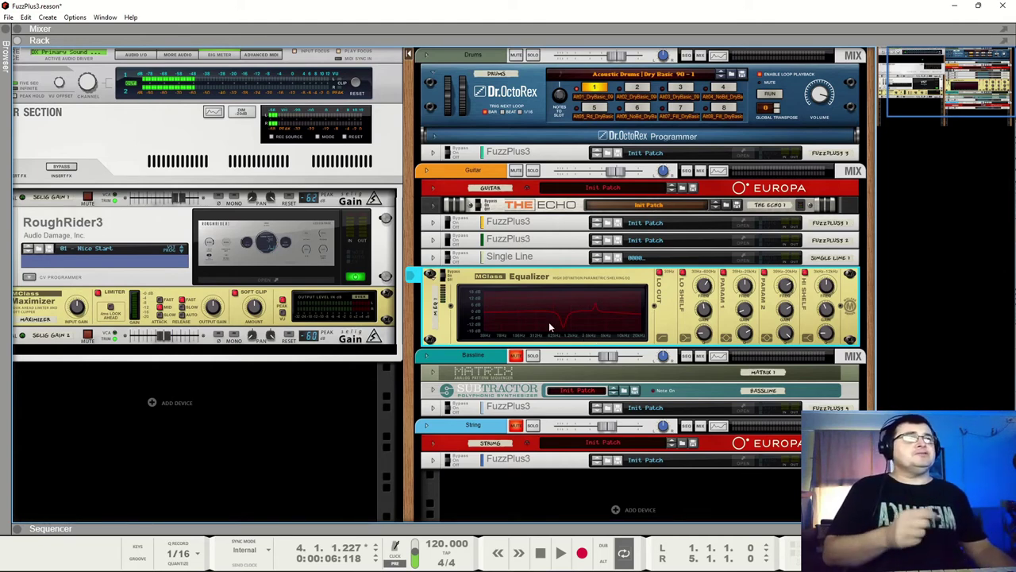
{"action": "left_click", "coordinate": [449, 260]}
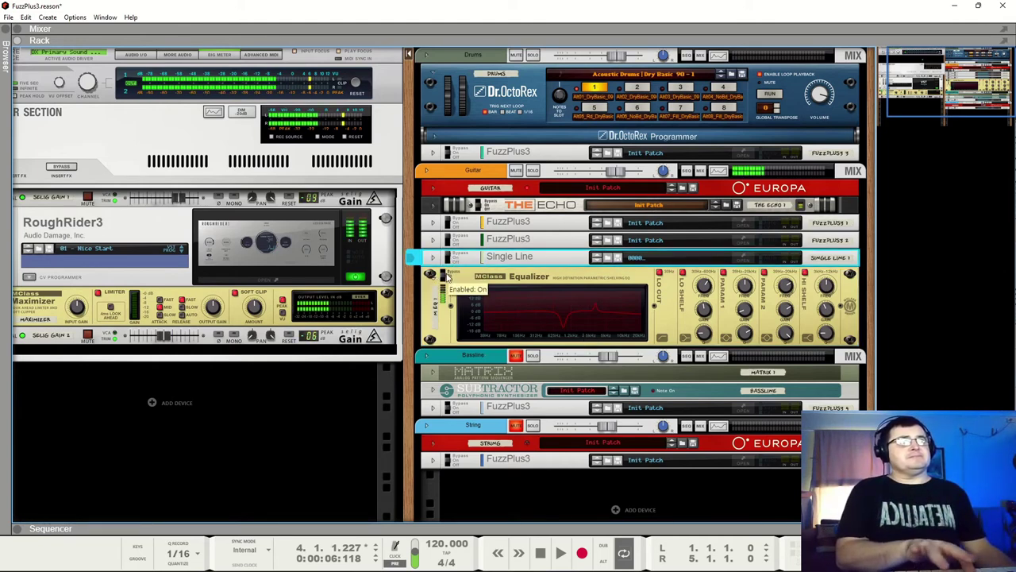
{"action": "left_click", "coordinate": [449, 274]}
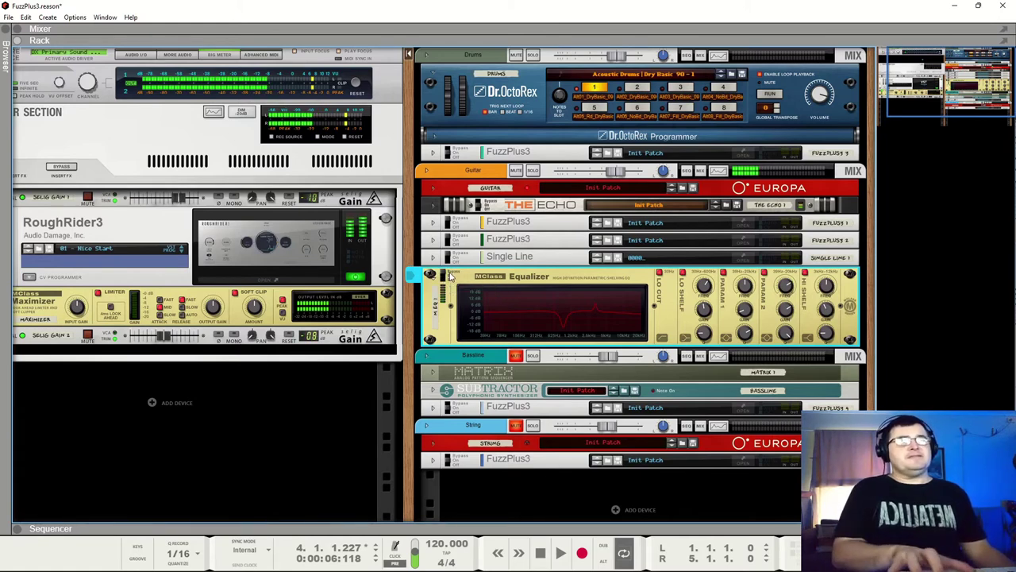
{"action": "left_click", "coordinate": [447, 279]}
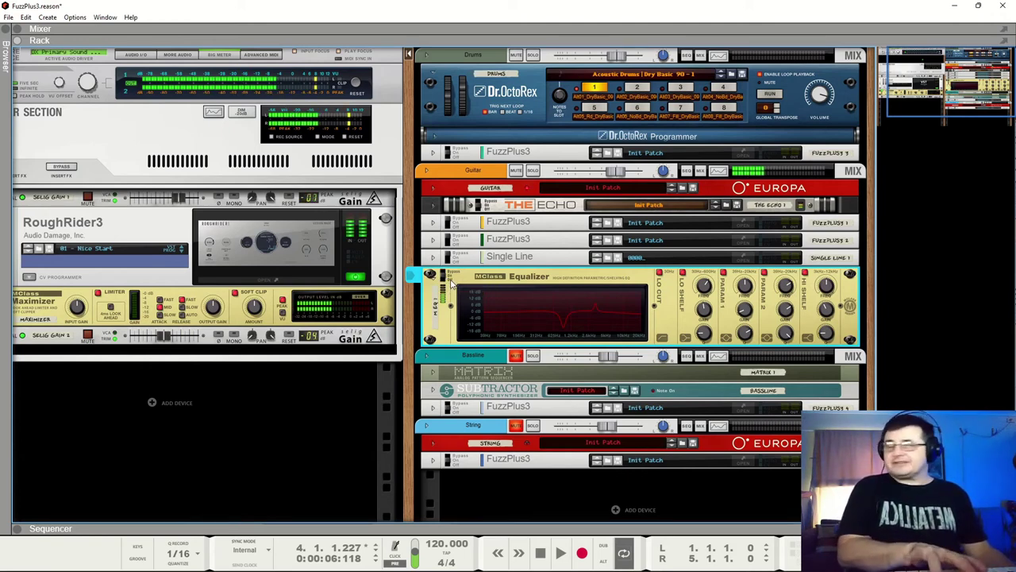
{"action": "left_click", "coordinate": [450, 262]}
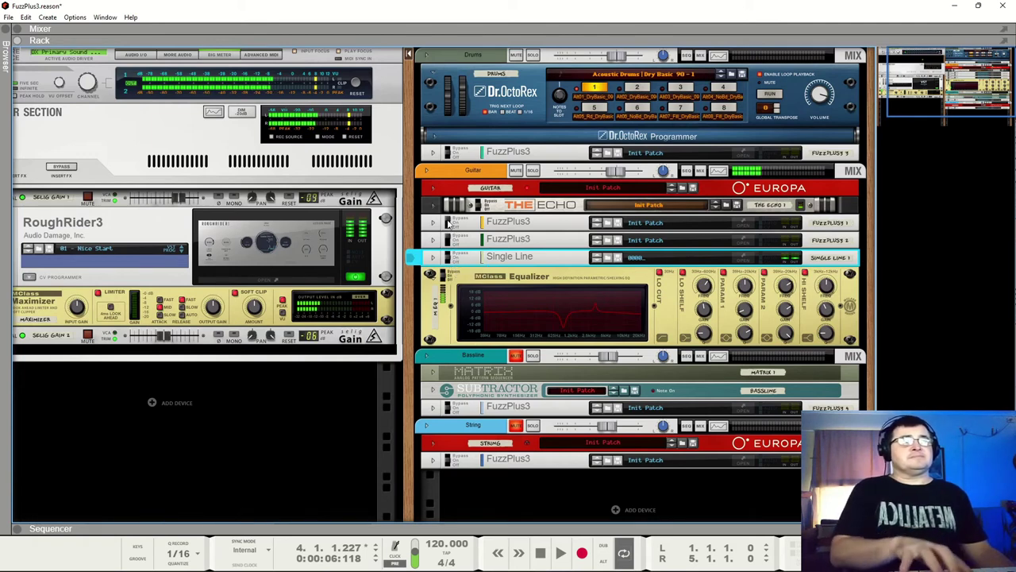
{"action": "left_click", "coordinate": [448, 224]}
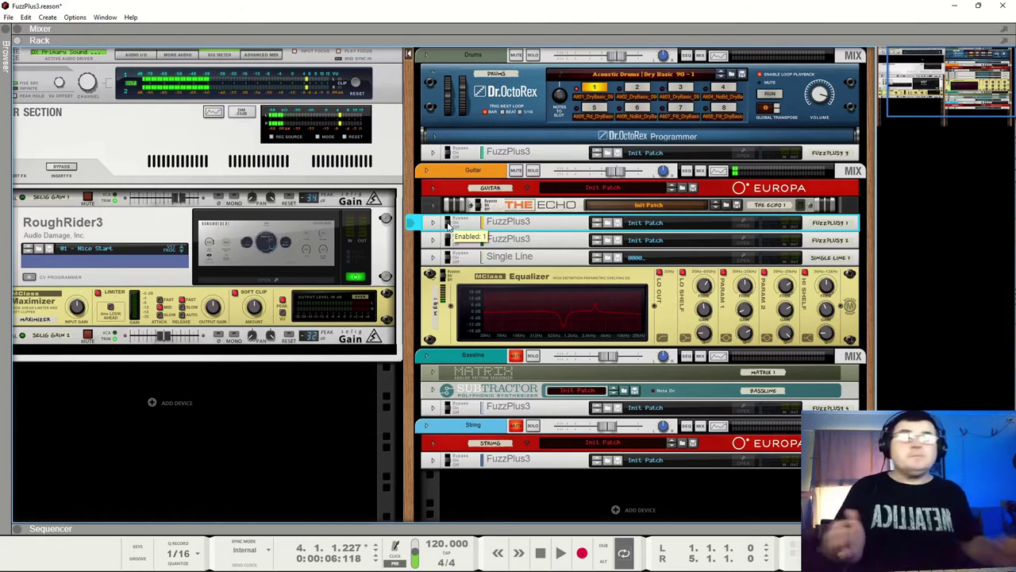
- Fold the guitar's MClass Equalizer back down to a strip
{"action": "left_click", "coordinate": [451, 242]}
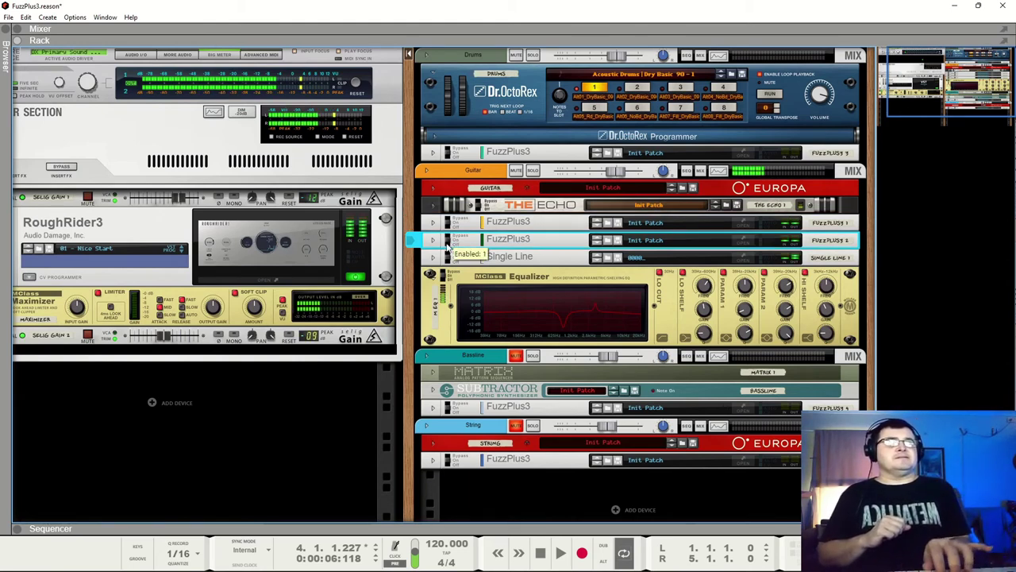
{"action": "left_click", "coordinate": [445, 282]}
{"action": "left_click", "coordinate": [432, 275]}
- Try The Echo at different chain positions, finally placing it above the first FuzzPlus3
{"action": "left_click", "coordinate": [509, 207]}
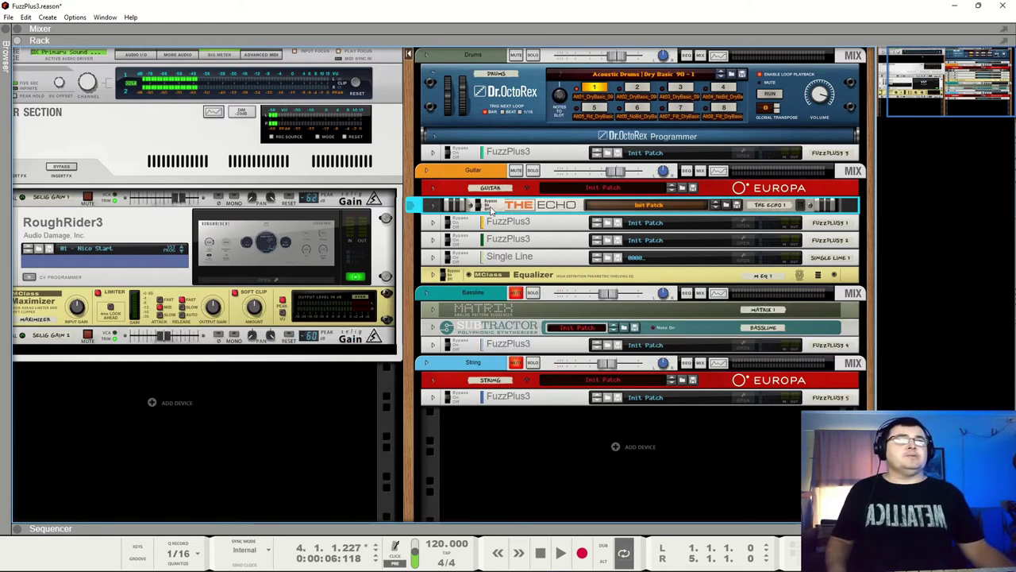
{"action": "left_click_drag", "start_coordinate": [510, 208], "coordinate": [512, 247]}
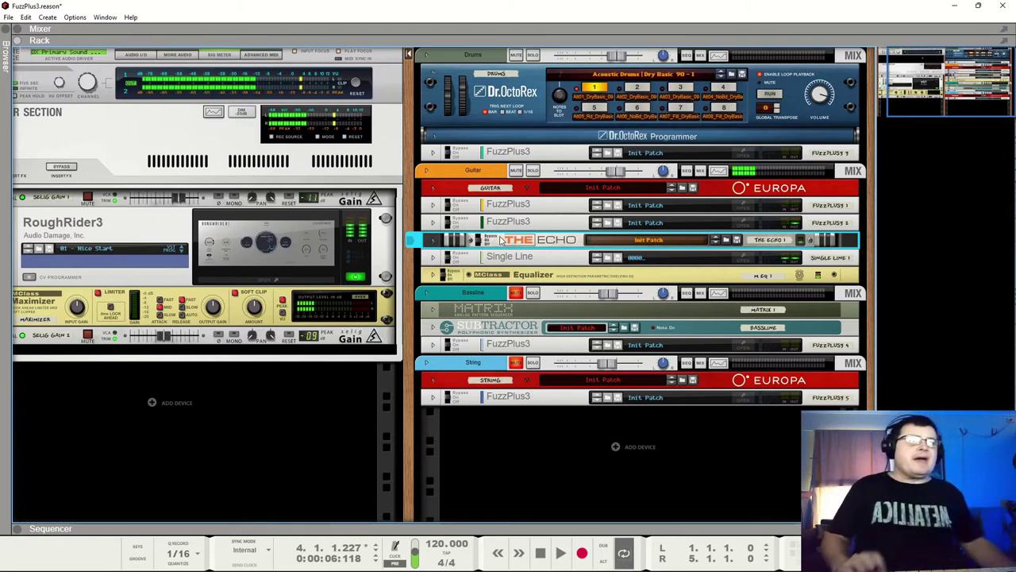
{"action": "left_click_drag", "start_coordinate": [502, 246], "coordinate": [554, 299]}
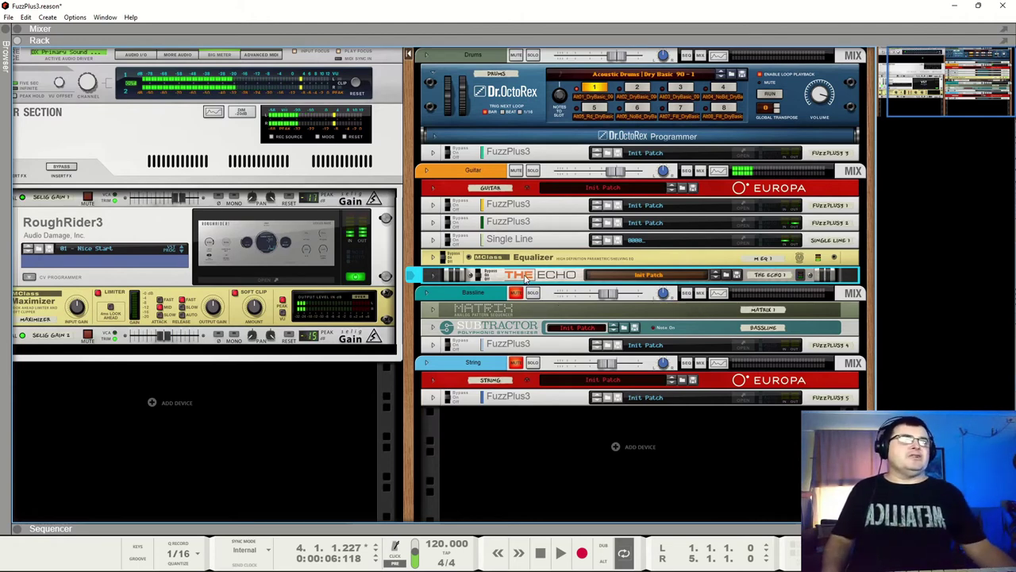
{"action": "left_click_drag", "start_coordinate": [540, 275], "coordinate": [536, 205]}
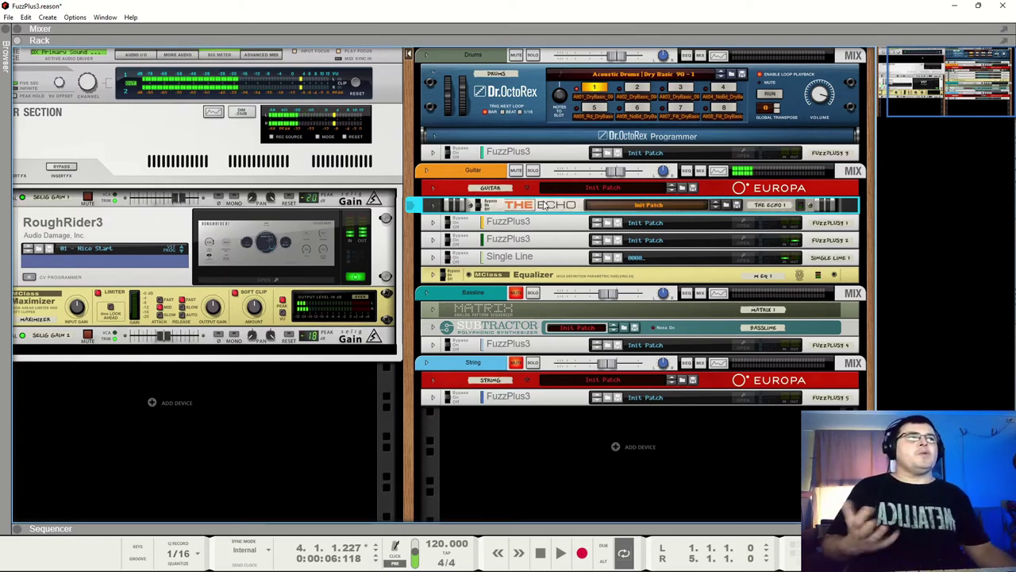
- Enable Europa unison with a narrower spread, switch modulation to Chorus, then fold the synth
{"action": "left_click", "coordinate": [432, 188]}
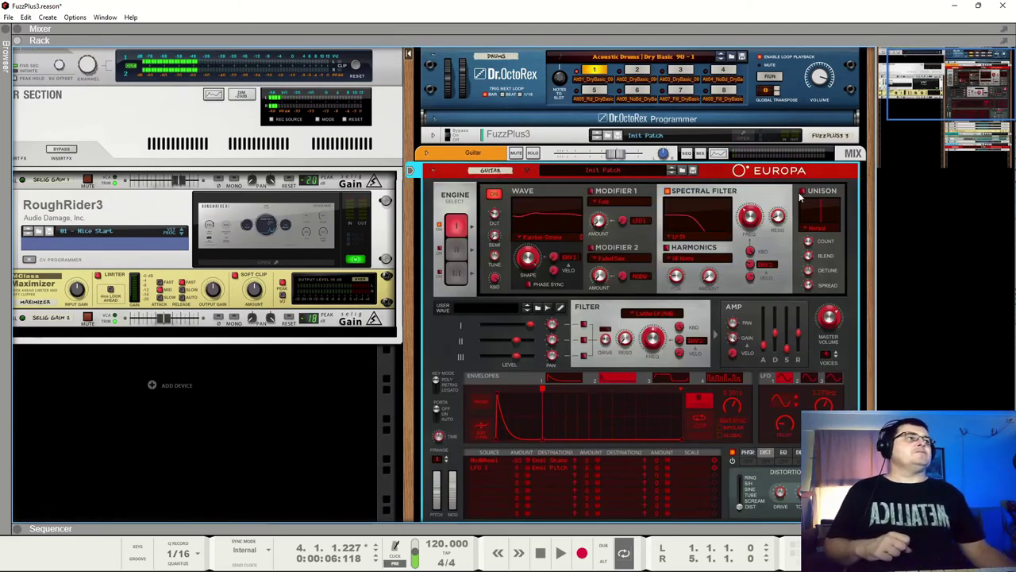
{"action": "left_click", "coordinate": [801, 191]}
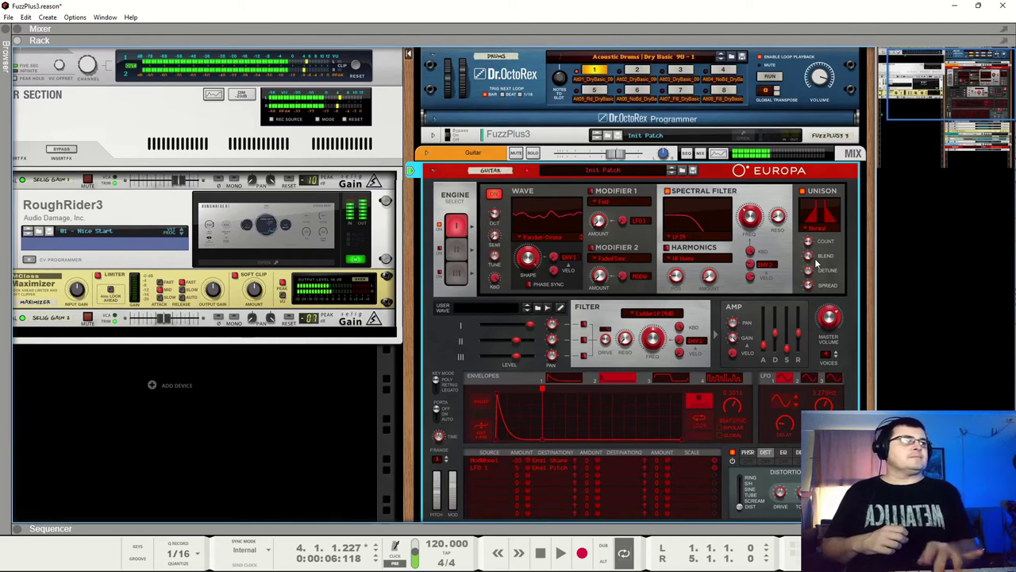
{"action": "left_click_drag", "start_coordinate": [809, 284], "coordinate": [811, 367]}
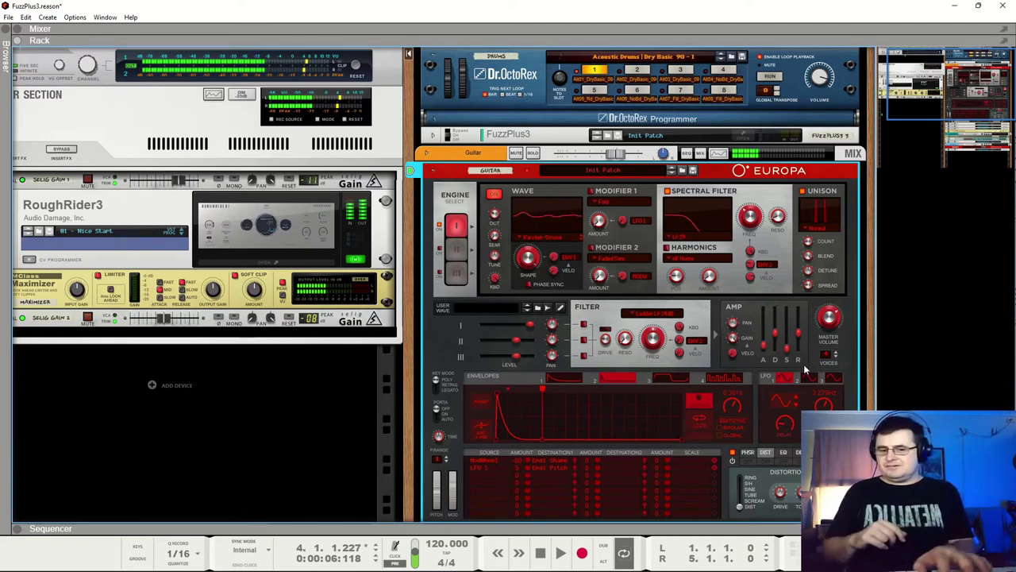
{"action": "left_click", "coordinate": [748, 454]}
{"action": "left_click", "coordinate": [764, 486]}
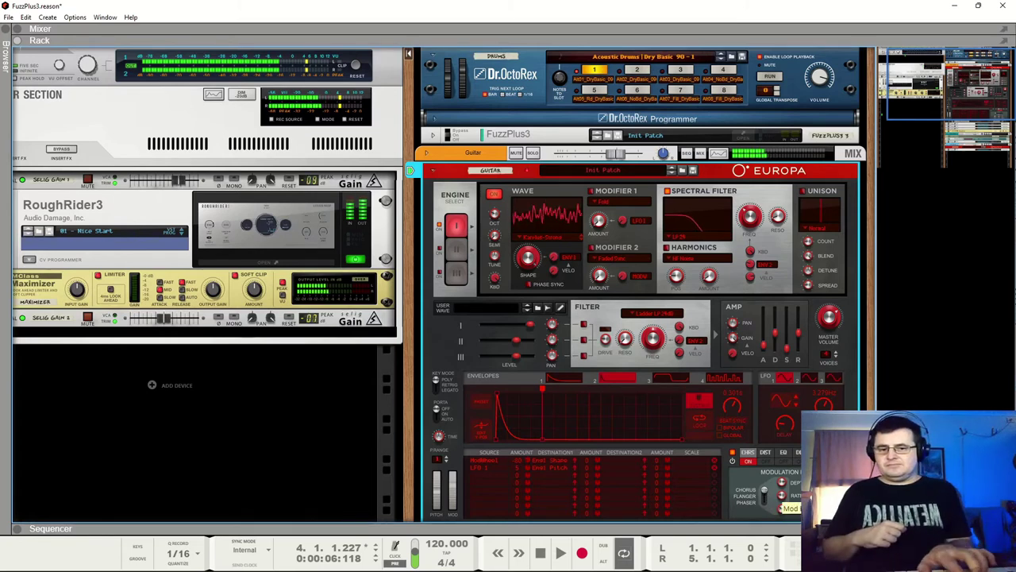
{"action": "left_click", "coordinate": [803, 192]}
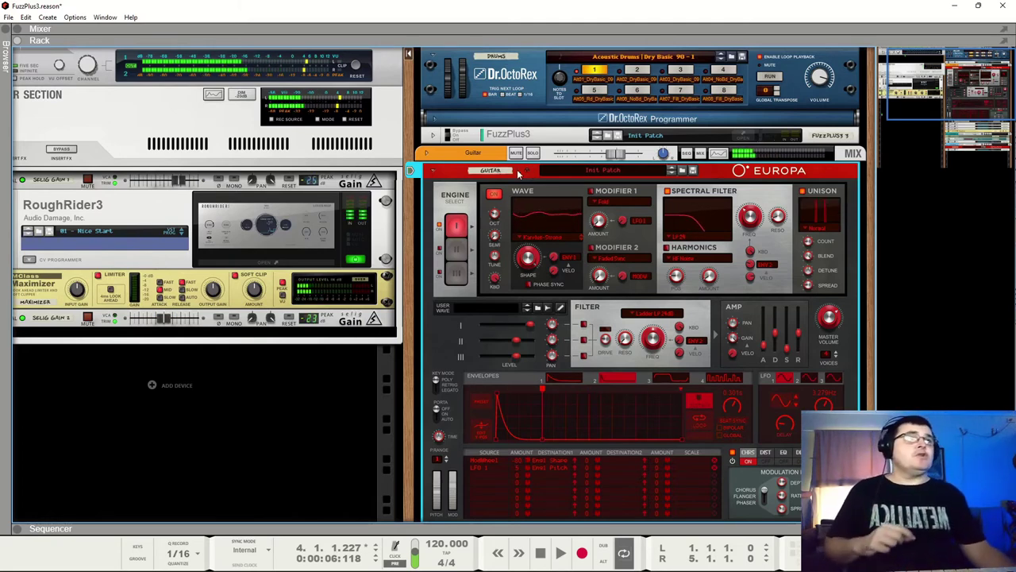
{"action": "left_click", "coordinate": [429, 172]}
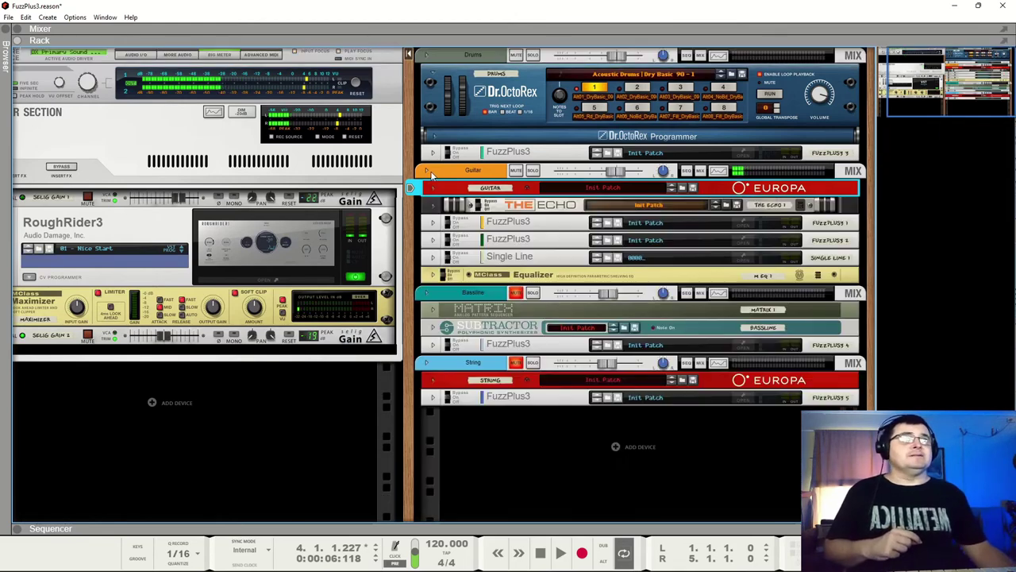
{"action": "left_click", "coordinate": [455, 238]}
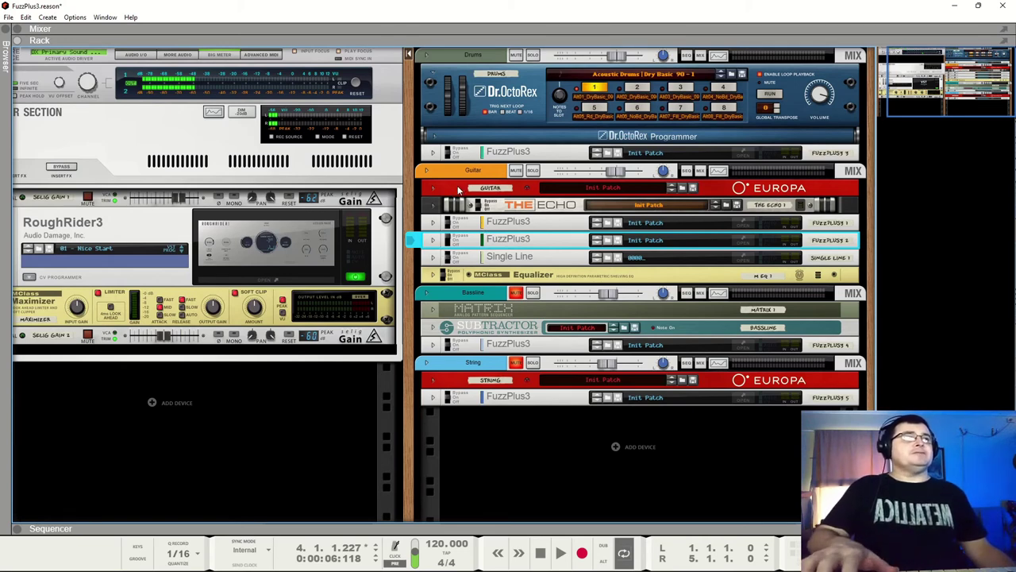
- Mute Guitar and Drums, unfold the Bassline, and open its FuzzPlus3 window with Keep open
{"action": "left_click", "coordinate": [516, 172]}
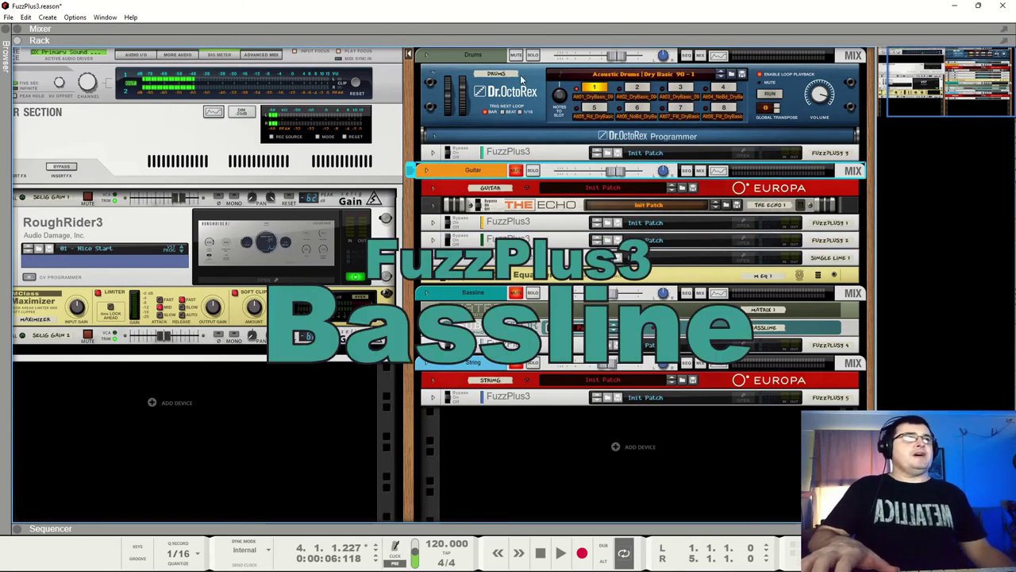
{"action": "left_click", "coordinate": [516, 293]}
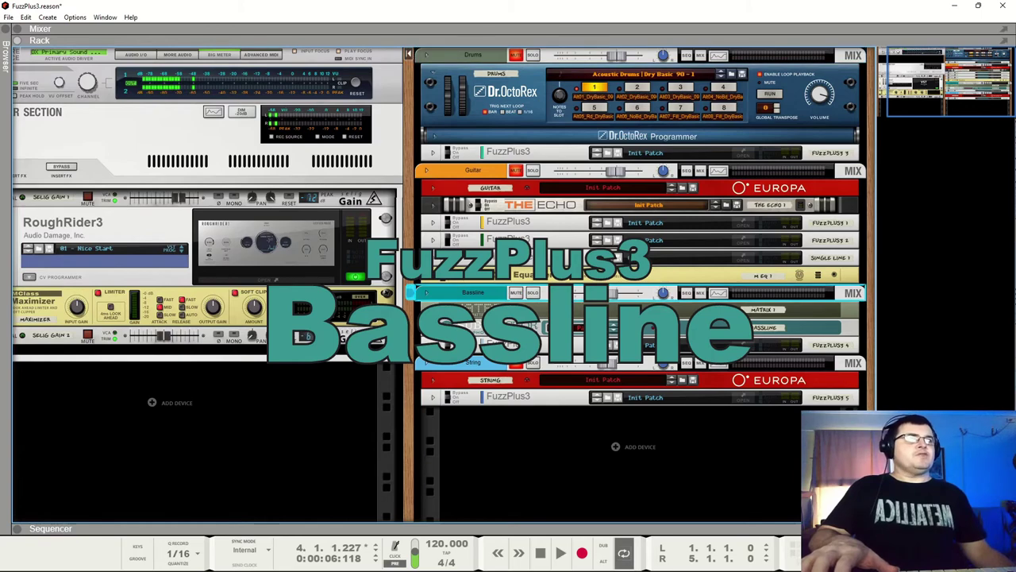
{"action": "left_click", "coordinate": [433, 327]}
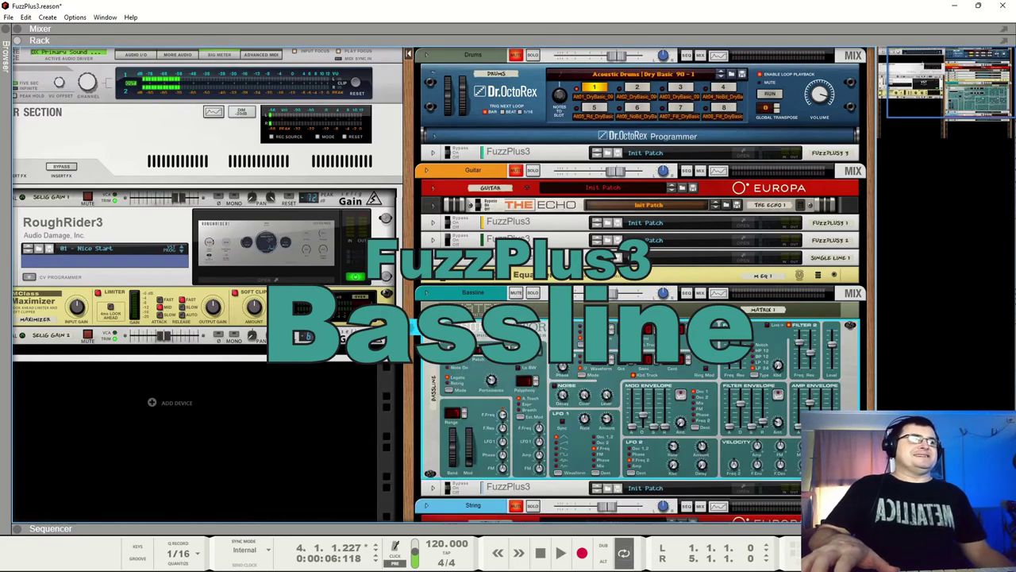
{"action": "scroll", "coordinate": [717, 330], "scroll_direction": "down", "scroll_amount": 4}
{"action": "left_click", "coordinate": [743, 346]}
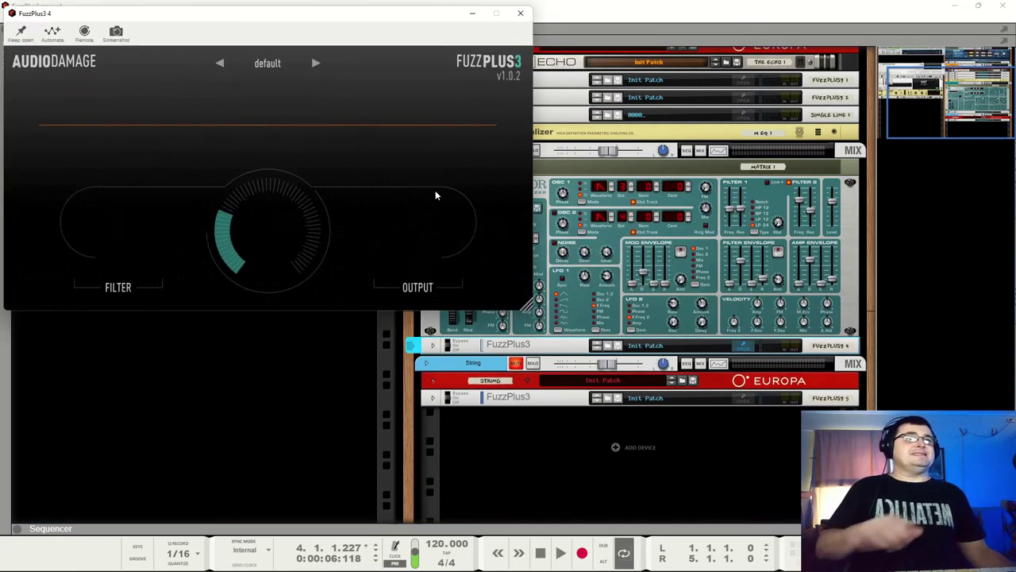
{"action": "left_click", "coordinate": [20, 32]}
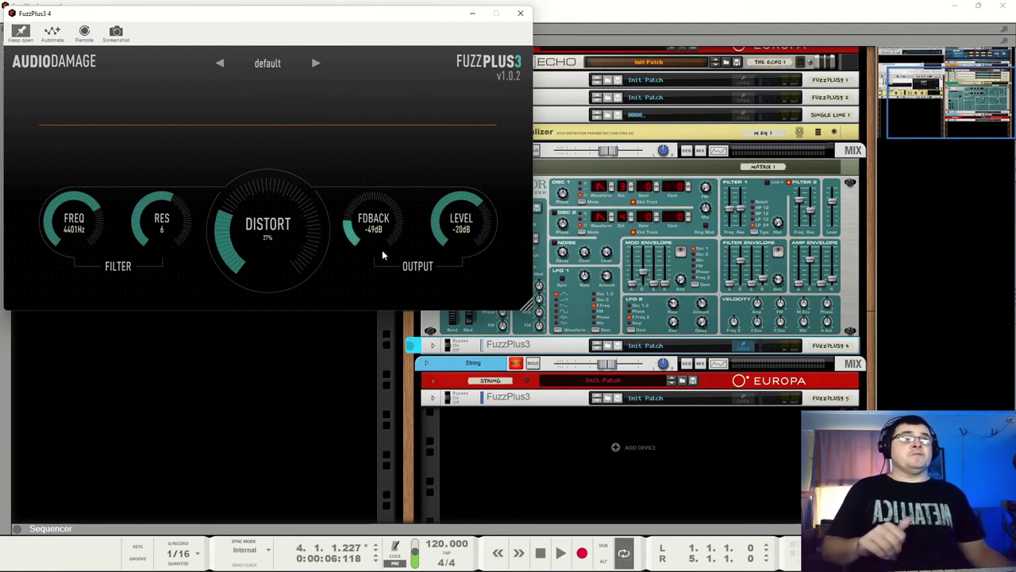
- Play the bassline, comparing it with the FuzzPlus3 active and bypassed
{"action": "key", "text": "space"}
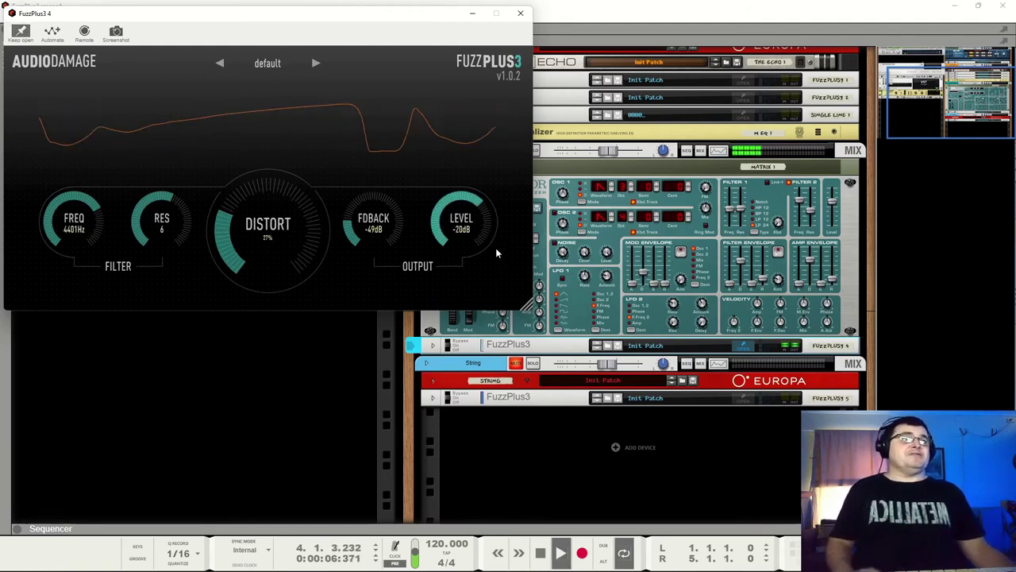
{"action": "left_click", "coordinate": [432, 354]}
{"action": "left_click", "coordinate": [433, 347]}
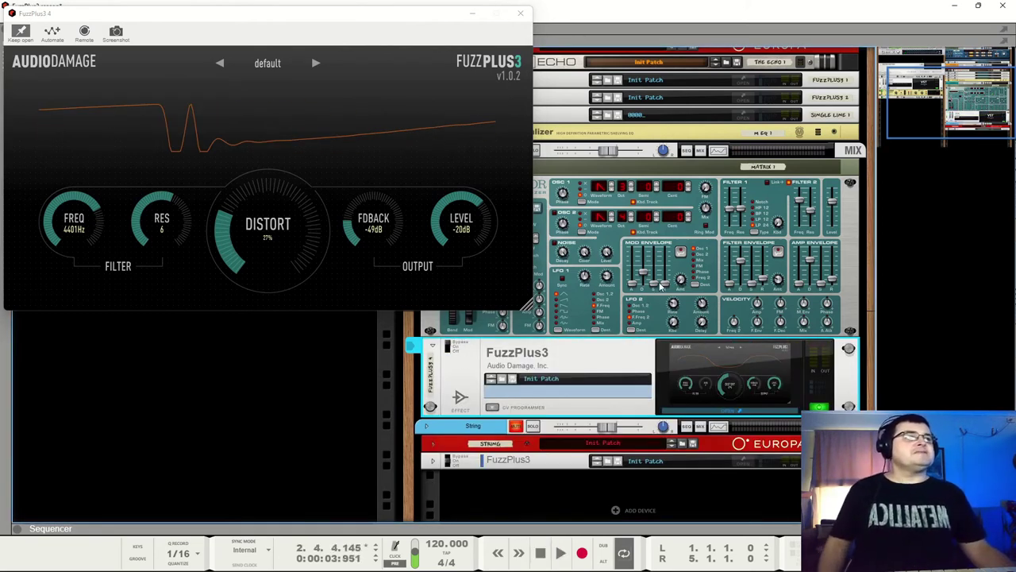
{"action": "left_click", "coordinate": [607, 278]}
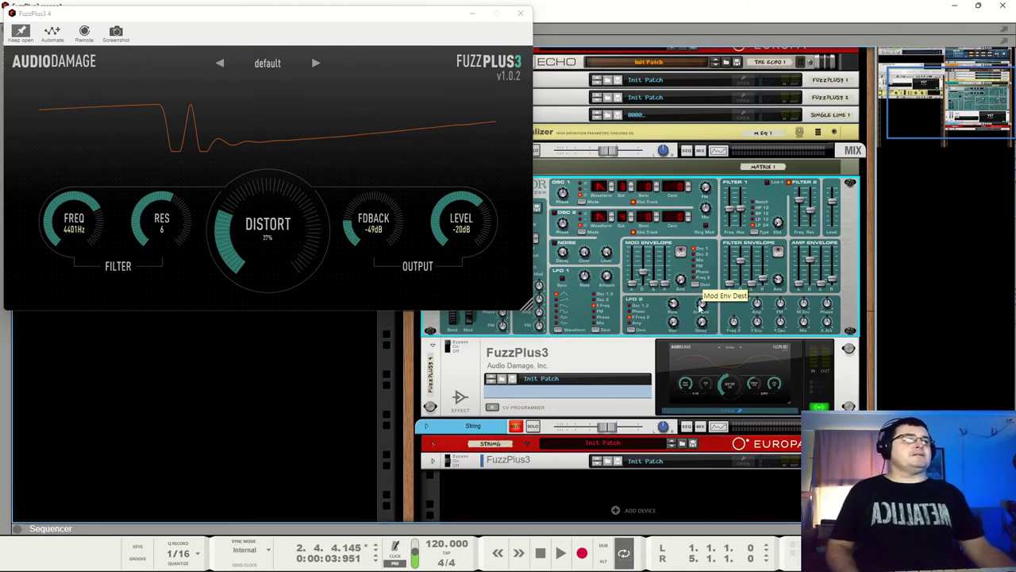
{"action": "key", "text": "space"}
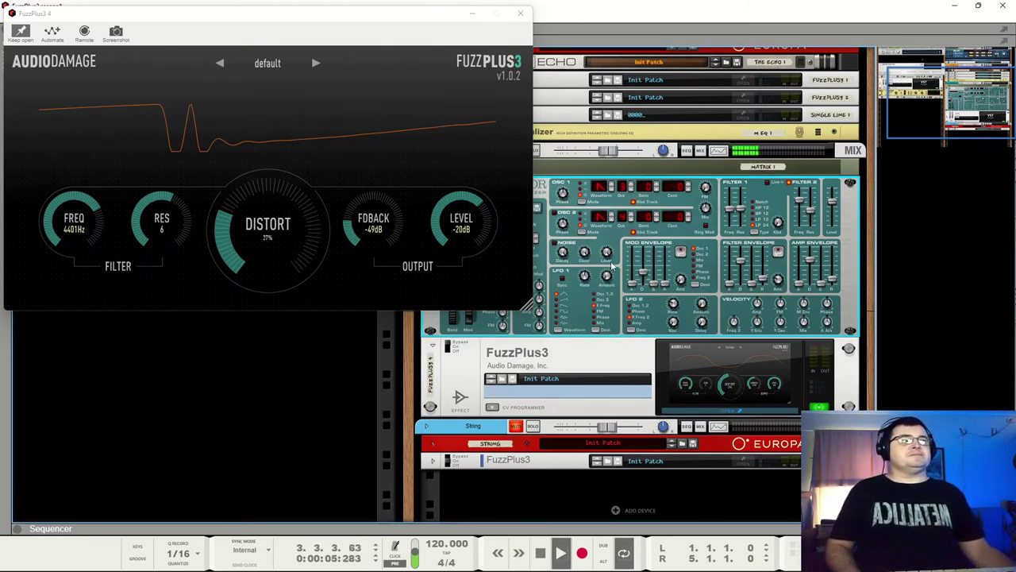
{"action": "key", "text": "space"}
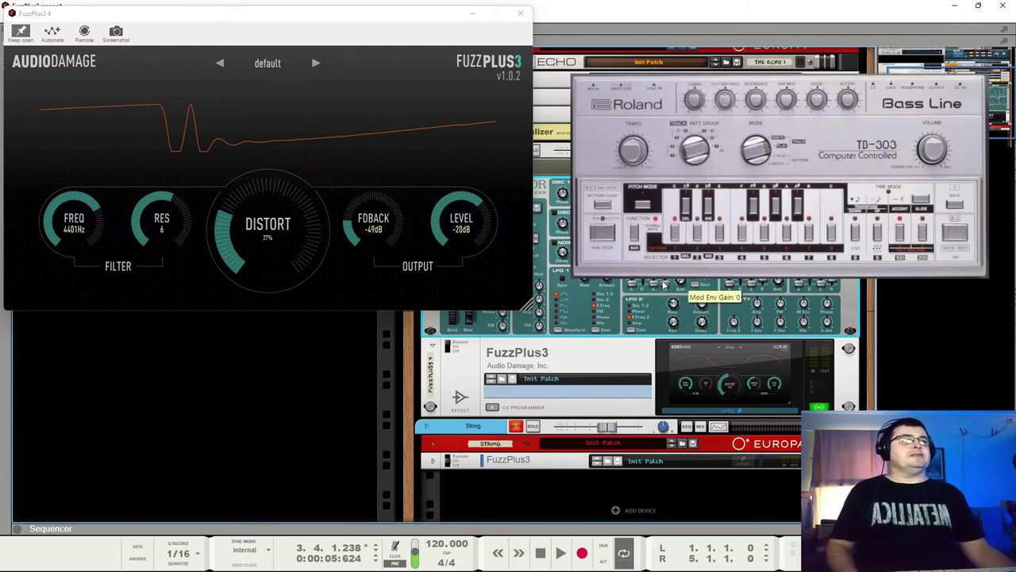
{"action": "key", "text": "space"}
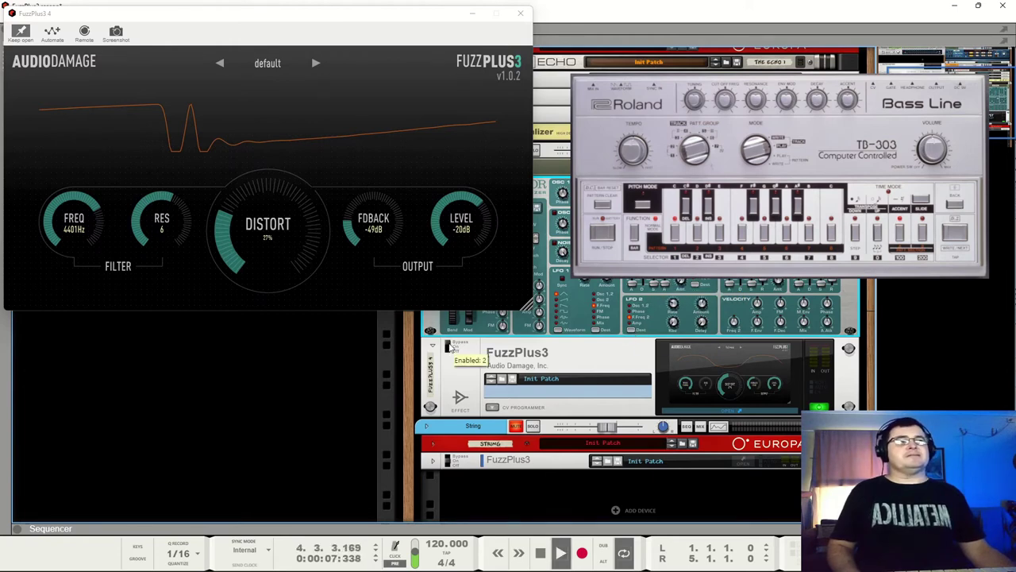
{"action": "key", "text": "space"}
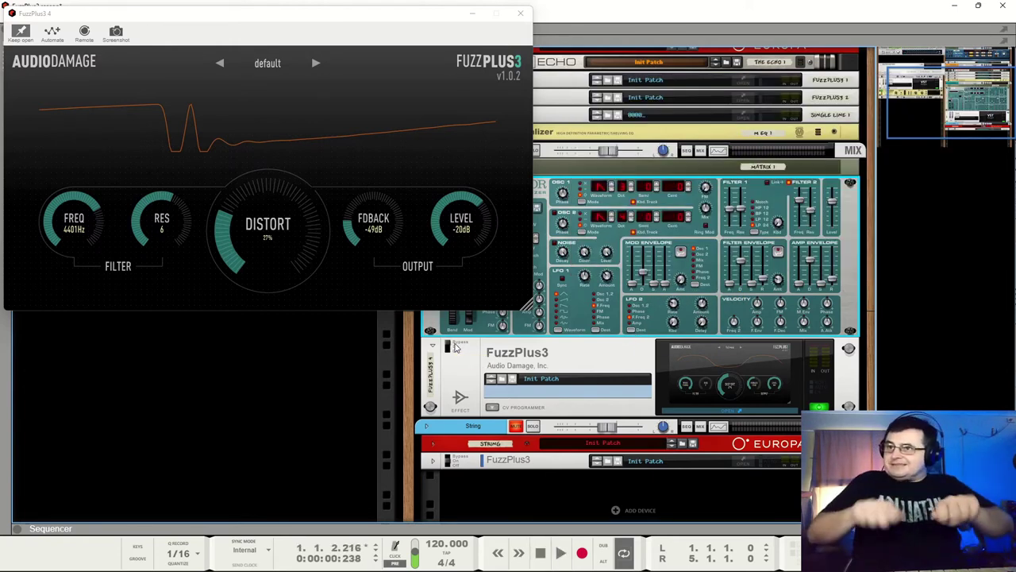
{"action": "left_click", "coordinate": [448, 349]}
{"action": "key", "text": "space"}
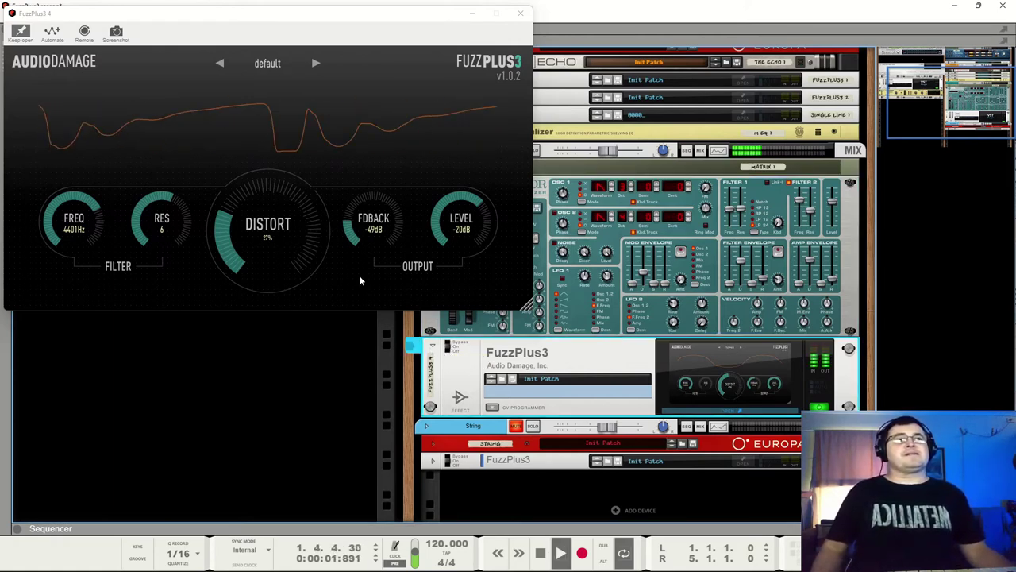
- Set the bass FuzzPlus3 to Freq 15000 Hz, Res 0, Distort 0% and Feedback -60 dB
{"action": "left_click_drag", "start_coordinate": [75, 227], "coordinate": [142, 406]}
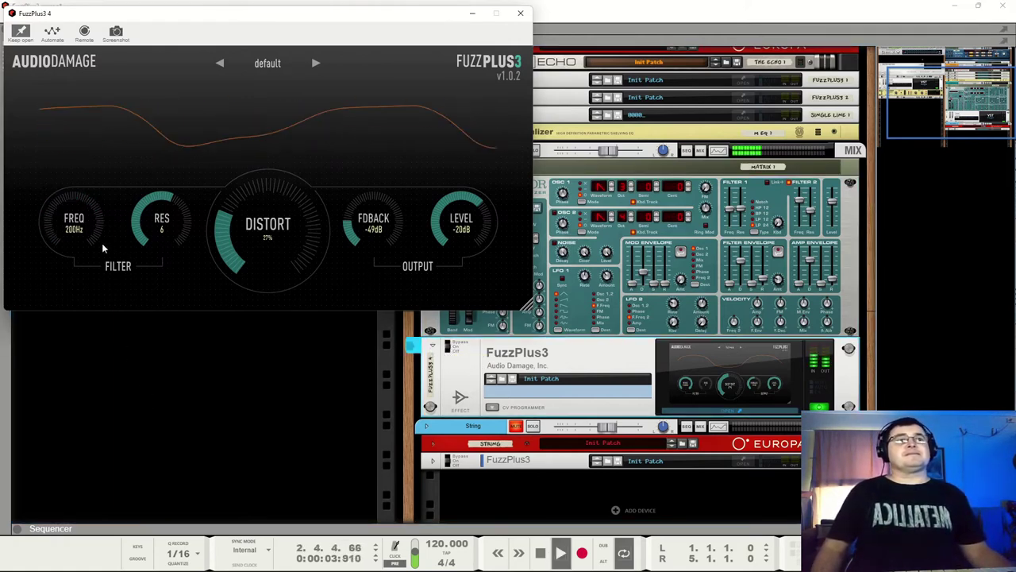
{"action": "left_click_drag", "start_coordinate": [101, 241], "coordinate": [100, 135]}
{"action": "left_click_drag", "start_coordinate": [162, 226], "coordinate": [157, 302]}
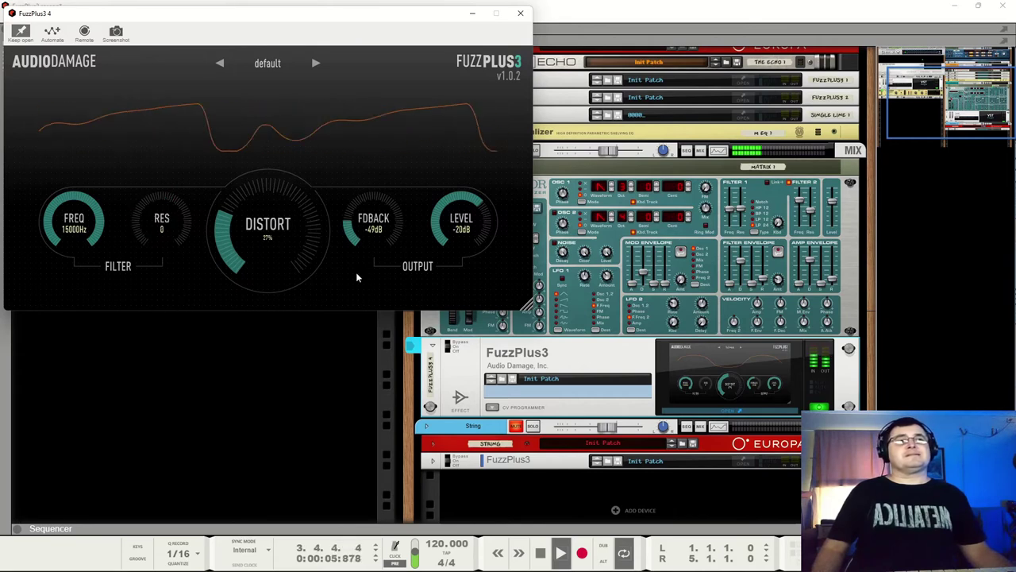
{"action": "left_click_drag", "start_coordinate": [329, 264], "coordinate": [284, 310]}
{"action": "left_click_drag", "start_coordinate": [358, 229], "coordinate": [359, 274]}
{"action": "left_click_drag", "start_coordinate": [475, 230], "coordinate": [466, 224]}
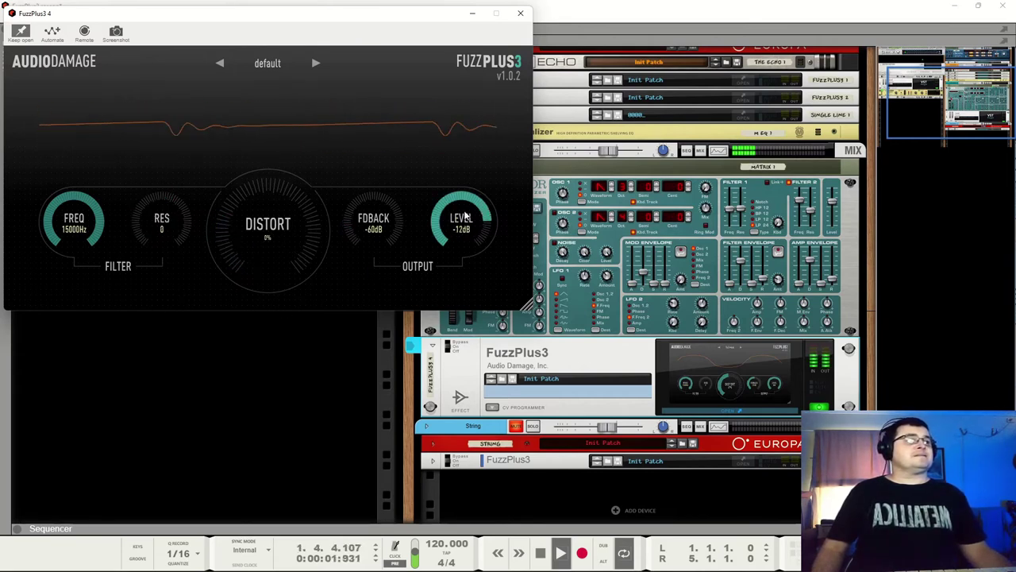
{"action": "scroll", "coordinate": [466, 218], "scroll_direction": "up", "scroll_amount": 3}
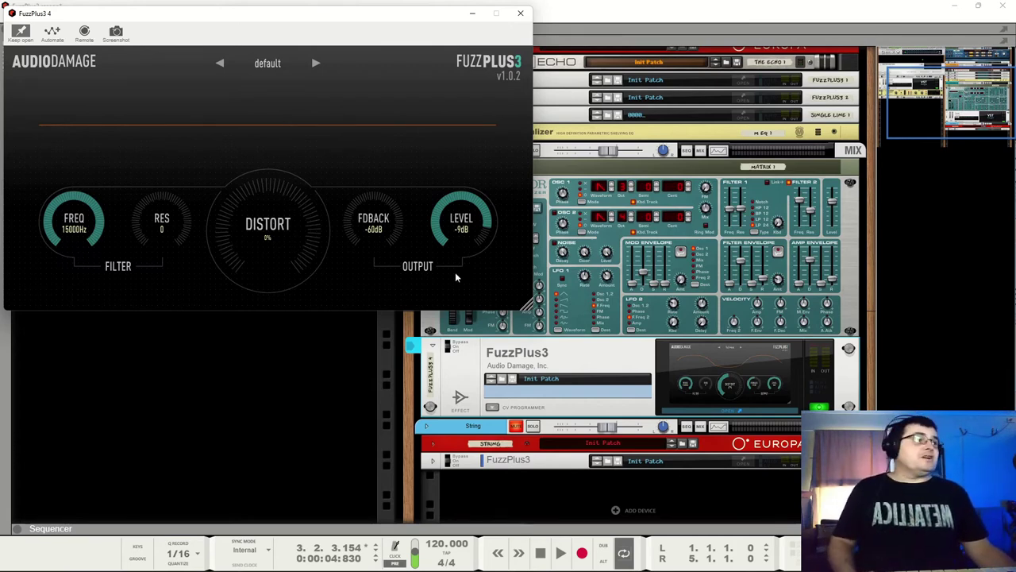
- Raise the FuzzPlus3 output level to 0 dB and start playback
{"action": "left_click", "coordinate": [834, 210]}
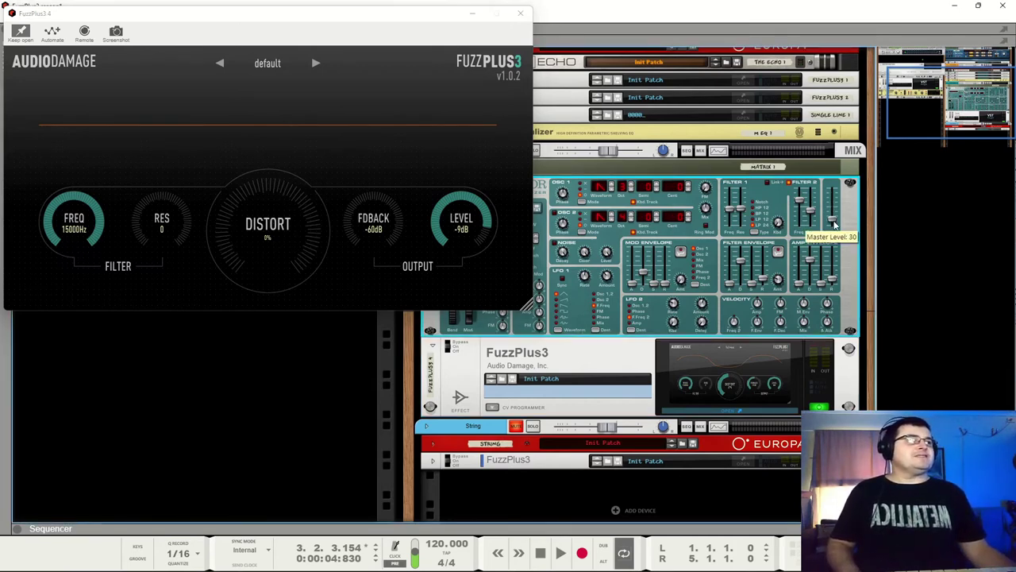
{"action": "left_click_drag", "start_coordinate": [488, 227], "coordinate": [495, 199]}
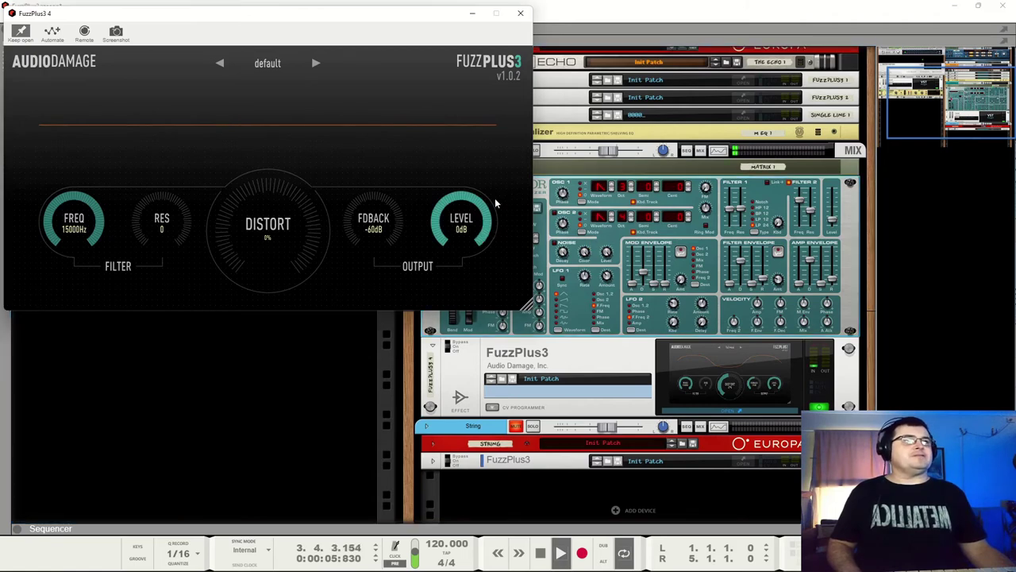
{"action": "left_click", "coordinate": [823, 228]}
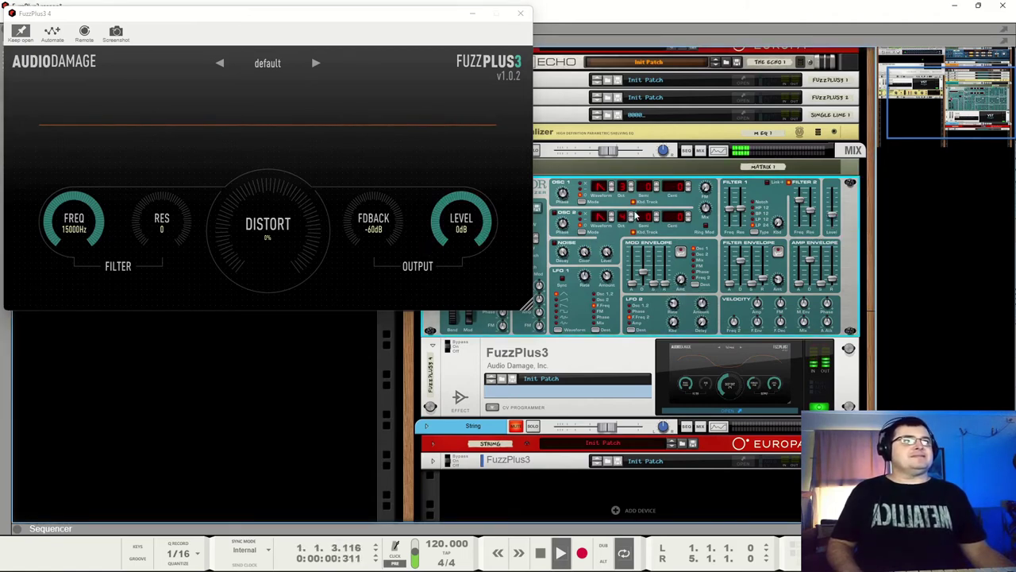
{"action": "left_click", "coordinate": [453, 347]}
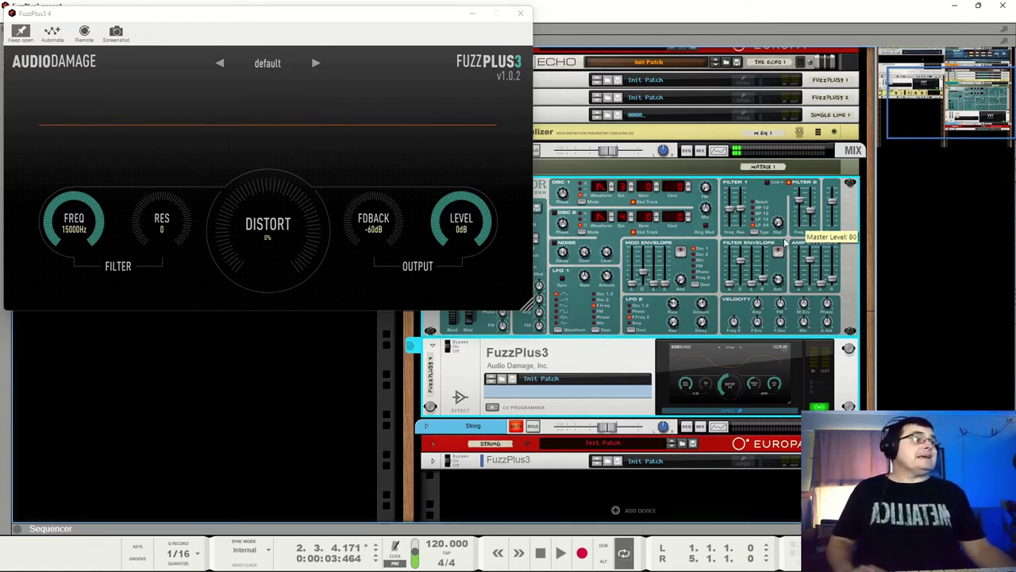
{"action": "key", "text": "space"}
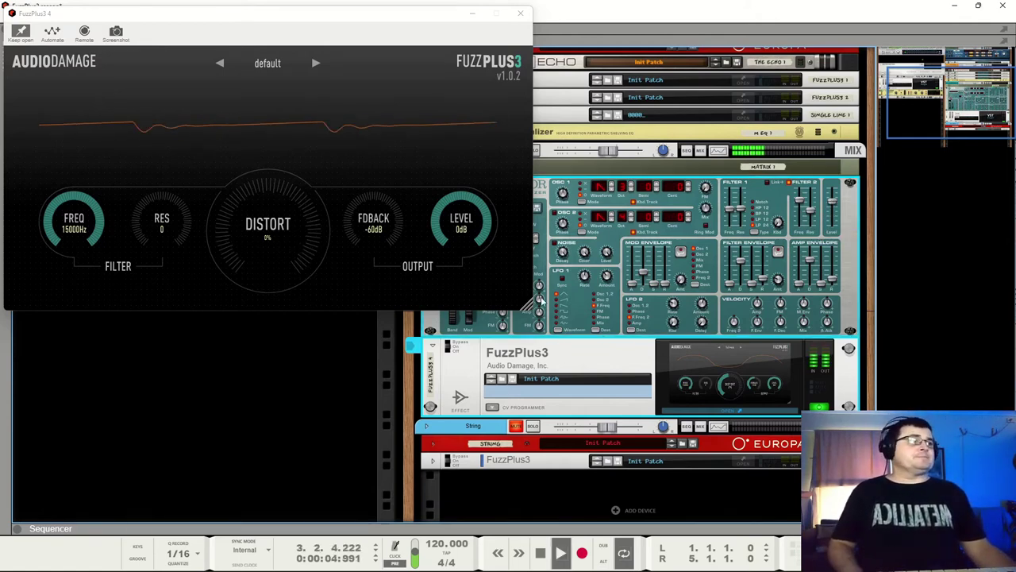
- Drive the bass fuzz to about 98% distortion, -3 dB feedback and -16 dB level, listening between changes
{"action": "left_click_drag", "start_coordinate": [488, 231], "coordinate": [484, 262]}
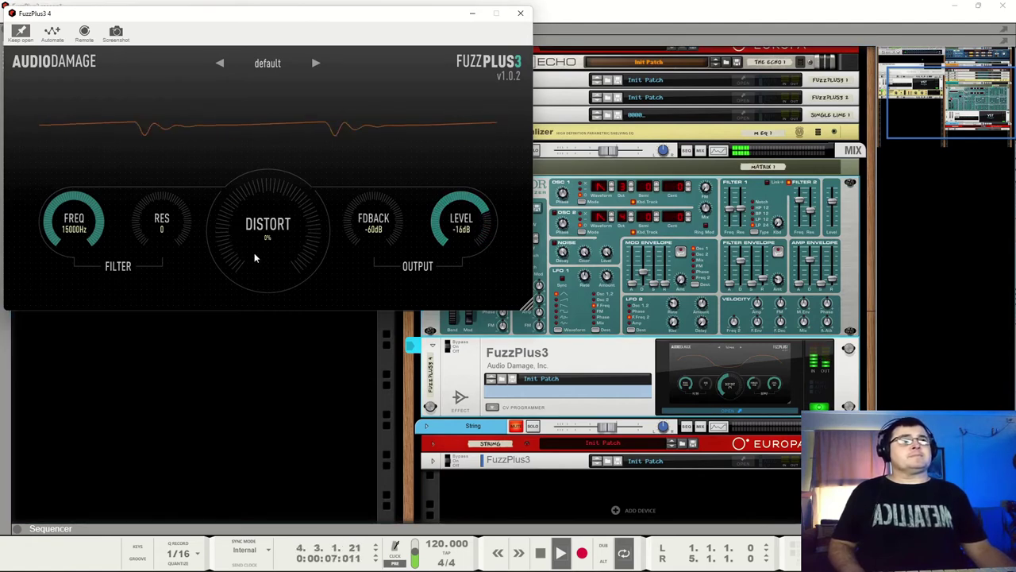
{"action": "left_click_drag", "start_coordinate": [254, 254], "coordinate": [255, 180]}
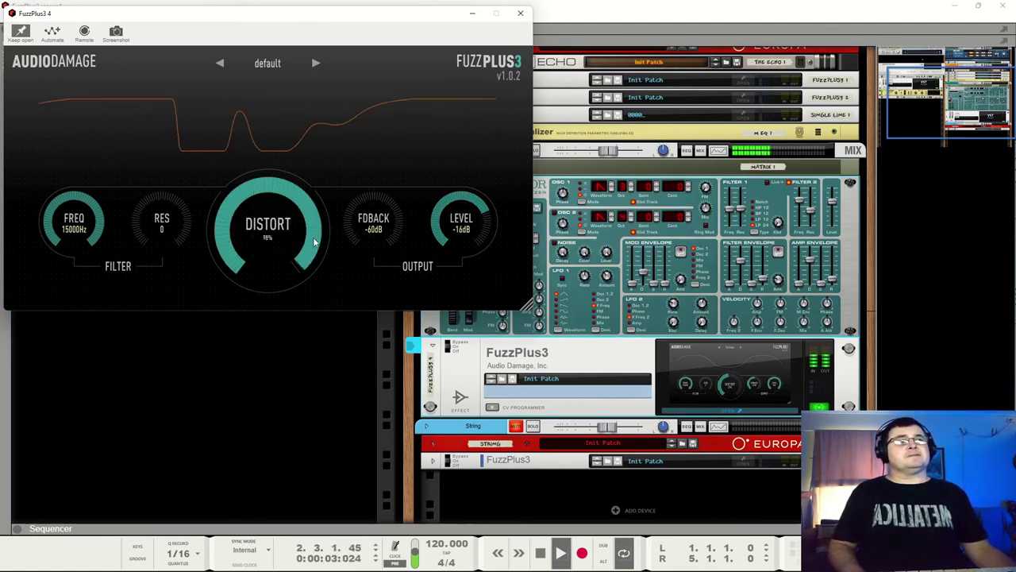
{"action": "key", "text": "space"}
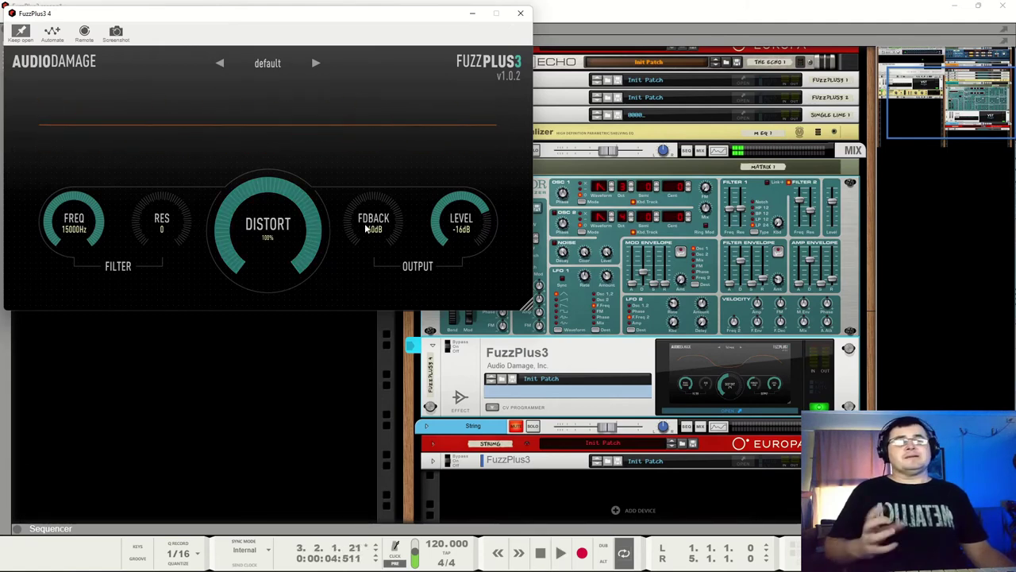
{"action": "left_click_drag", "start_coordinate": [363, 222], "coordinate": [371, 185]}
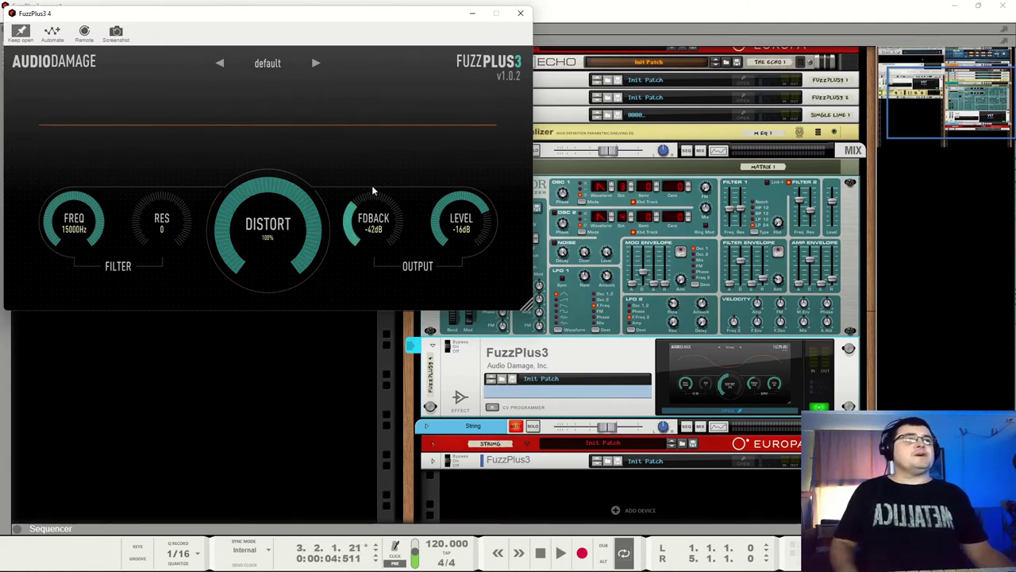
{"action": "key", "text": "space"}
{"action": "left_click_drag", "start_coordinate": [373, 119], "coordinate": [375, 82]}
{"action": "key", "text": "space"}
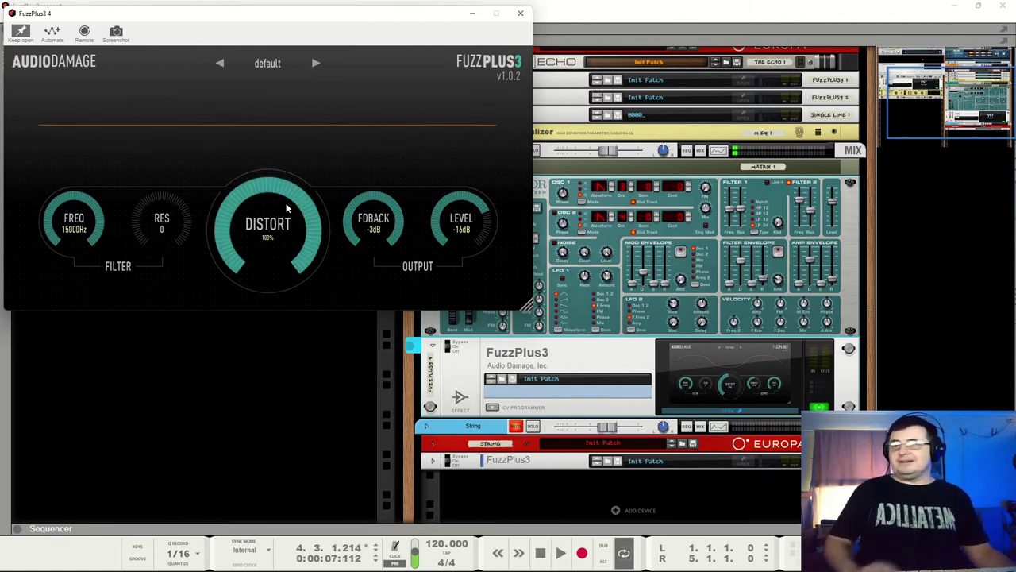
{"action": "key", "text": "space"}
{"action": "key", "text": "space"}
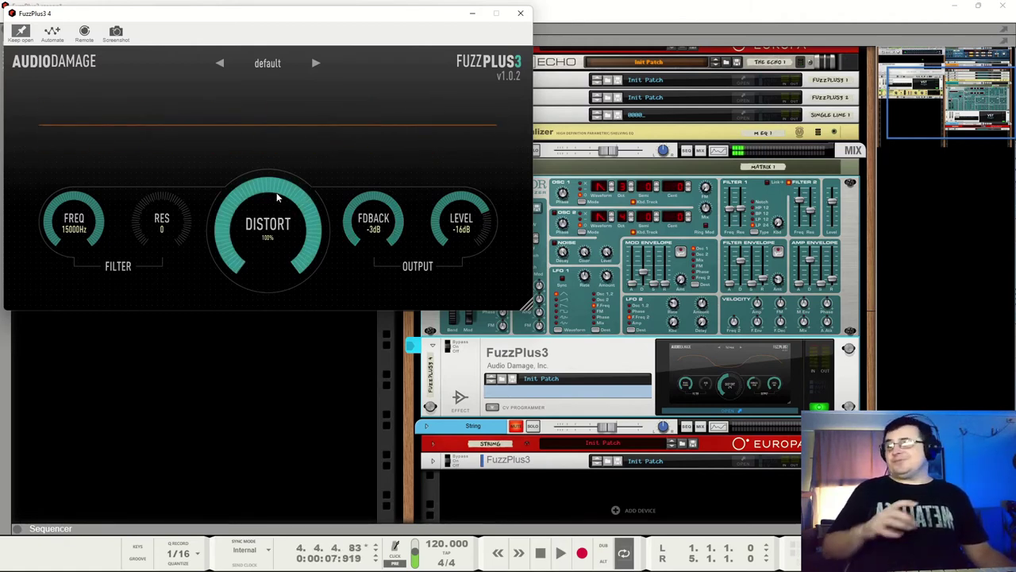
{"action": "key", "text": "space"}
{"action": "mouse_move", "coordinate": [276, 192]}
{"action": "left_mouse_down"}
{"action": "mouse_move", "coordinate": [273, 308]}
{"action": "mouse_move", "coordinate": [278, 188]}
{"action": "left_mouse_up"}
{"action": "key", "text": "space"}
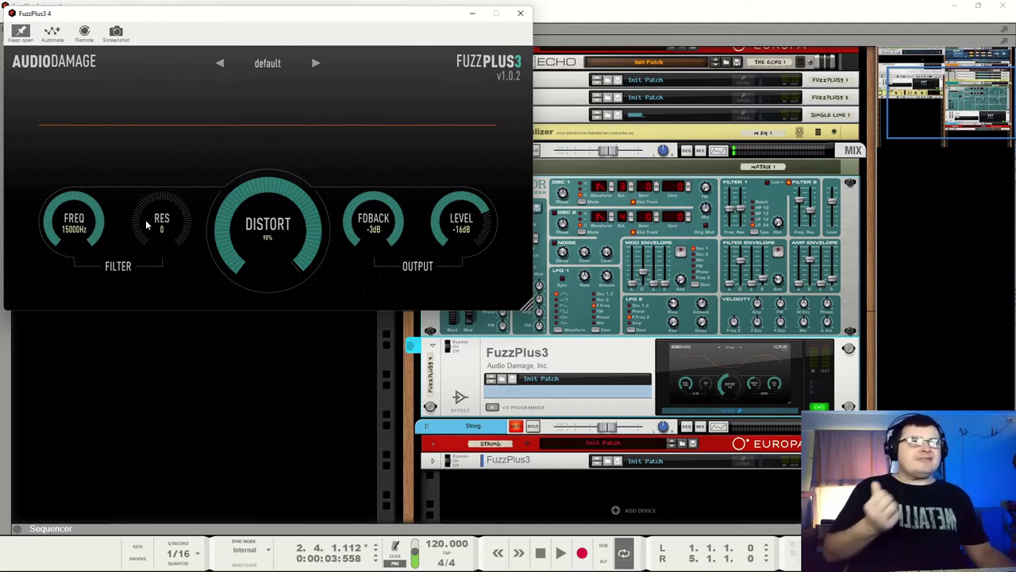
- Set the fuzz to 3968 Hz filter, resonance 3, 25% distortion and -39 dB feedback, then audition it
{"action": "left_click_drag", "start_coordinate": [104, 226], "coordinate": [99, 278]}
{"action": "key", "text": "space"}
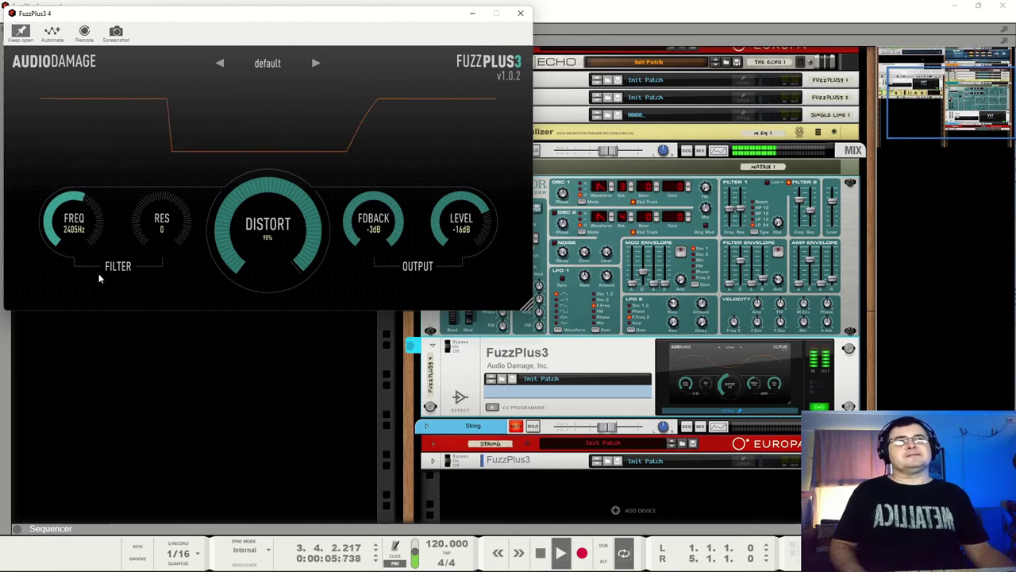
{"action": "left_click_drag", "start_coordinate": [162, 223], "coordinate": [112, 227]}
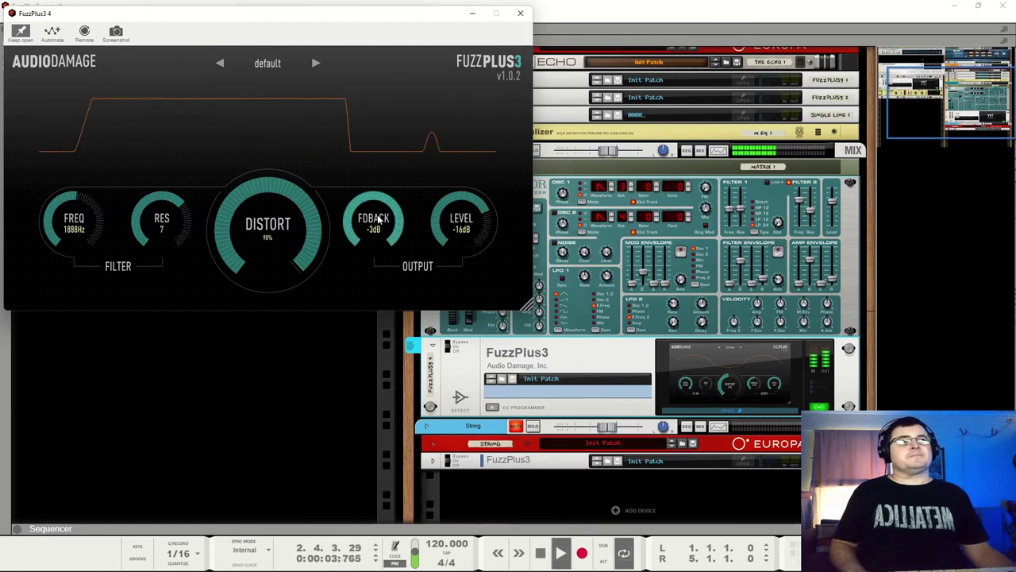
{"action": "left_click_drag", "start_coordinate": [306, 238], "coordinate": [317, 350]}
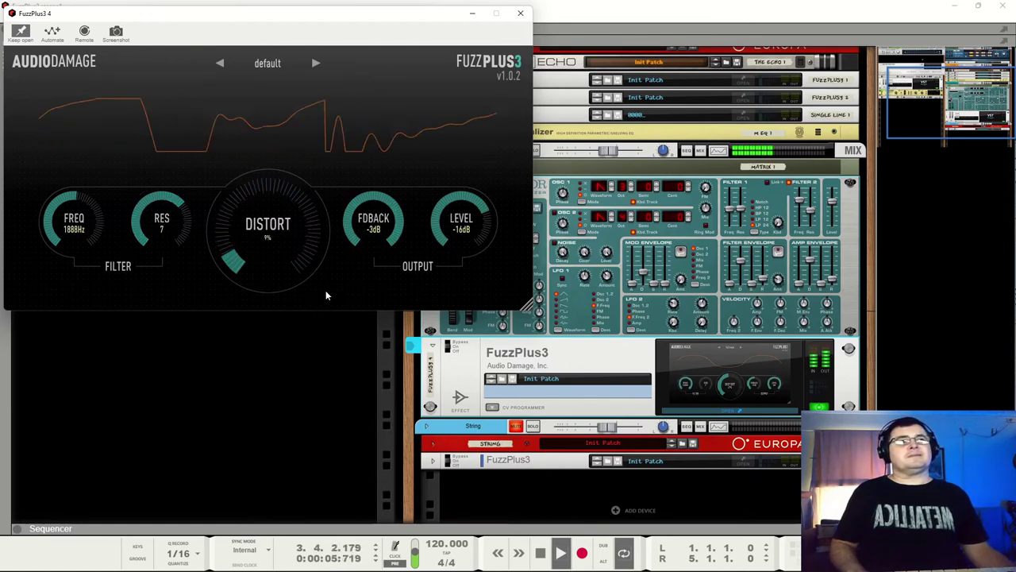
{"action": "left_click_drag", "start_coordinate": [369, 226], "coordinate": [369, 302]}
{"action": "left_click_drag", "start_coordinate": [268, 239], "coordinate": [268, 214]}
{"action": "left_click_drag", "start_coordinate": [159, 218], "coordinate": [160, 225]}
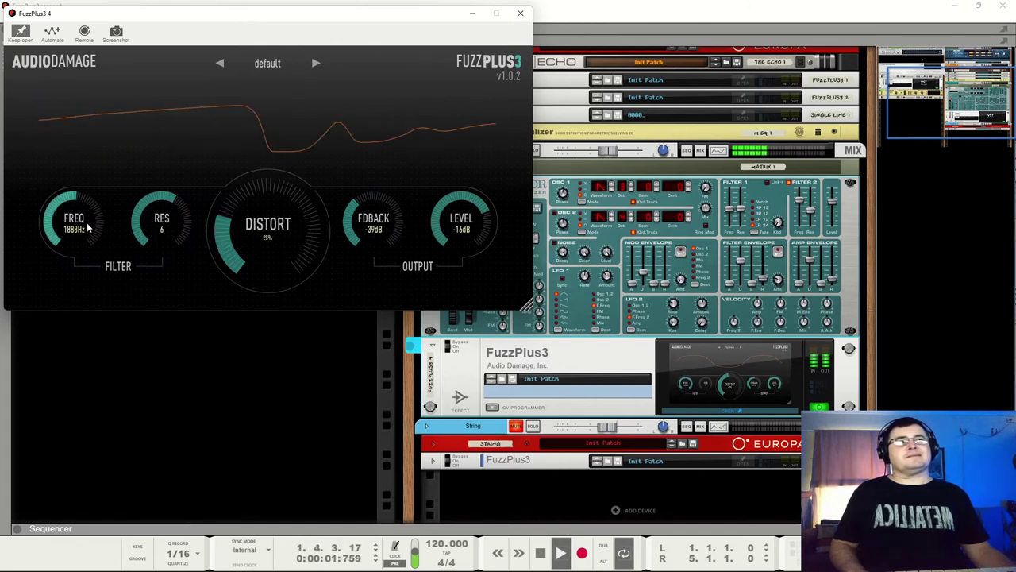
{"action": "left_click_drag", "start_coordinate": [88, 228], "coordinate": [146, 258]}
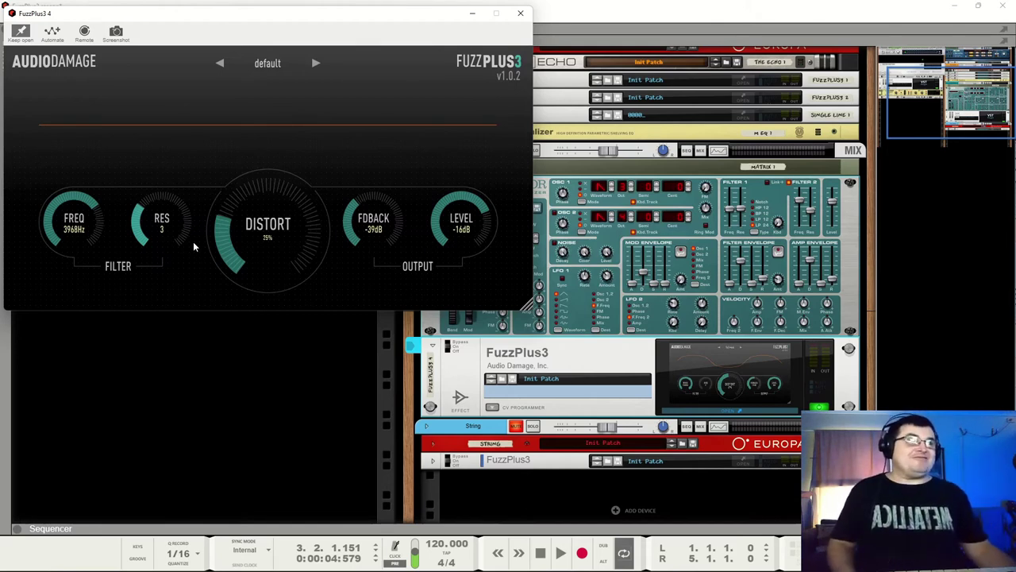
{"action": "key", "text": "space"}
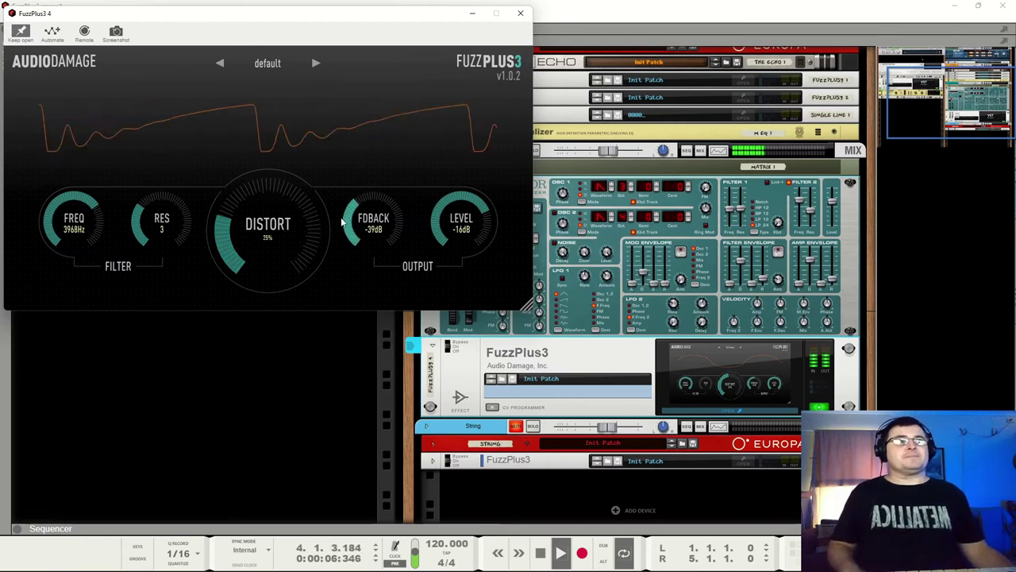
{"action": "left_click", "coordinate": [454, 343]}
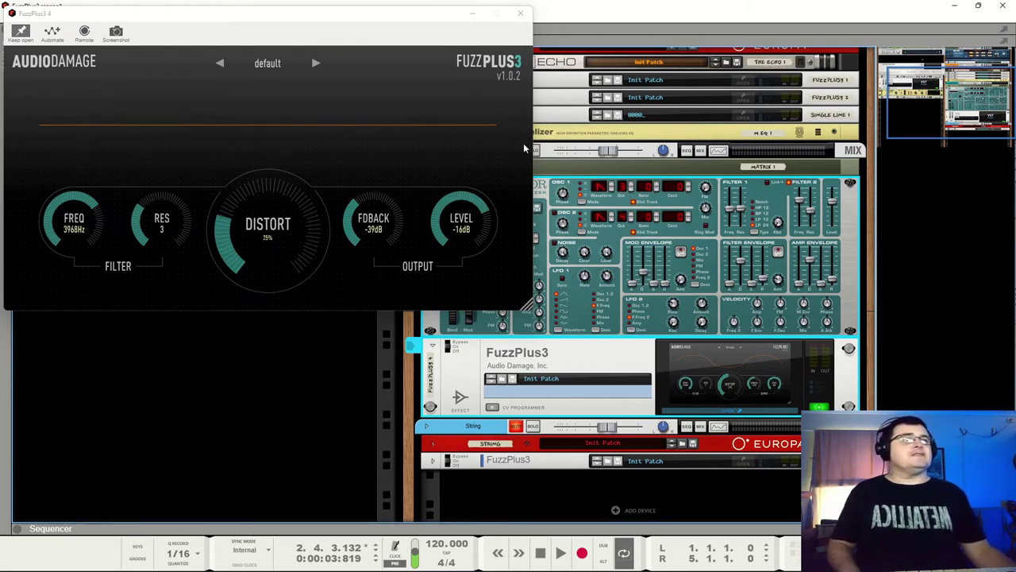
- Close the bassline FuzzPlus3 editor and mute the Bassline channel
{"action": "left_click", "coordinate": [520, 13]}
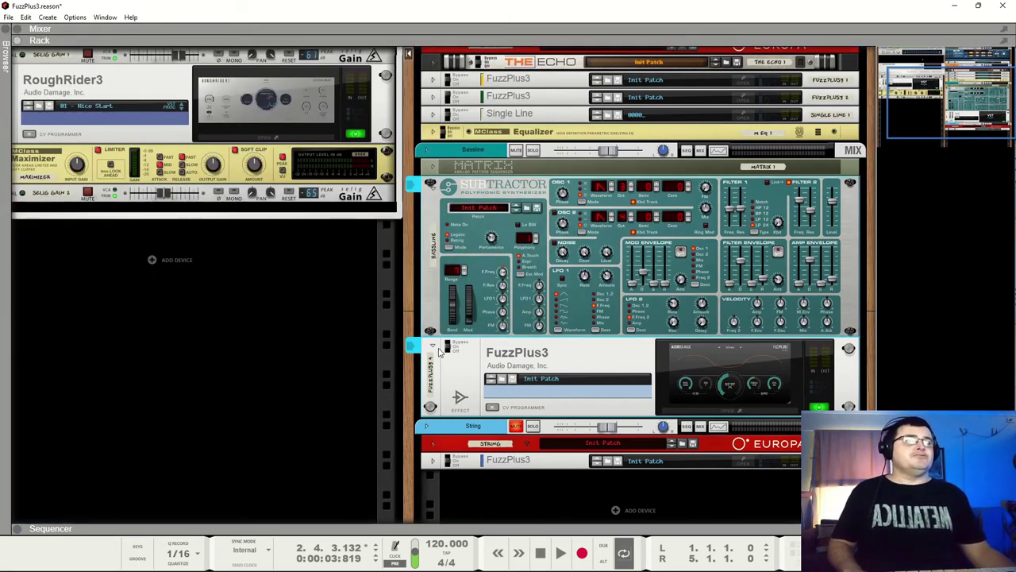
{"action": "key", "text": "space"}
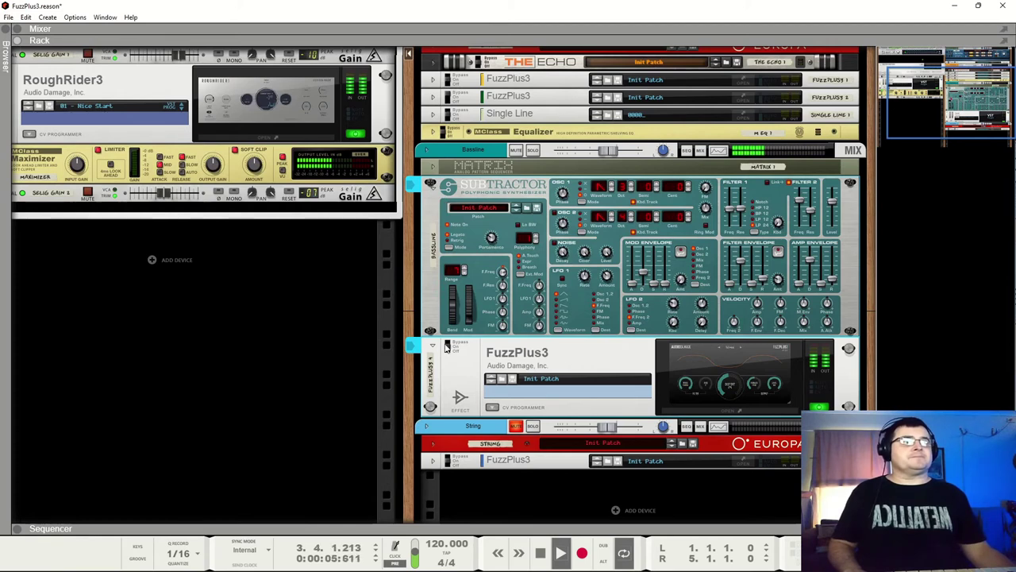
{"action": "key", "text": "space"}
{"action": "left_click", "coordinate": [516, 151]}
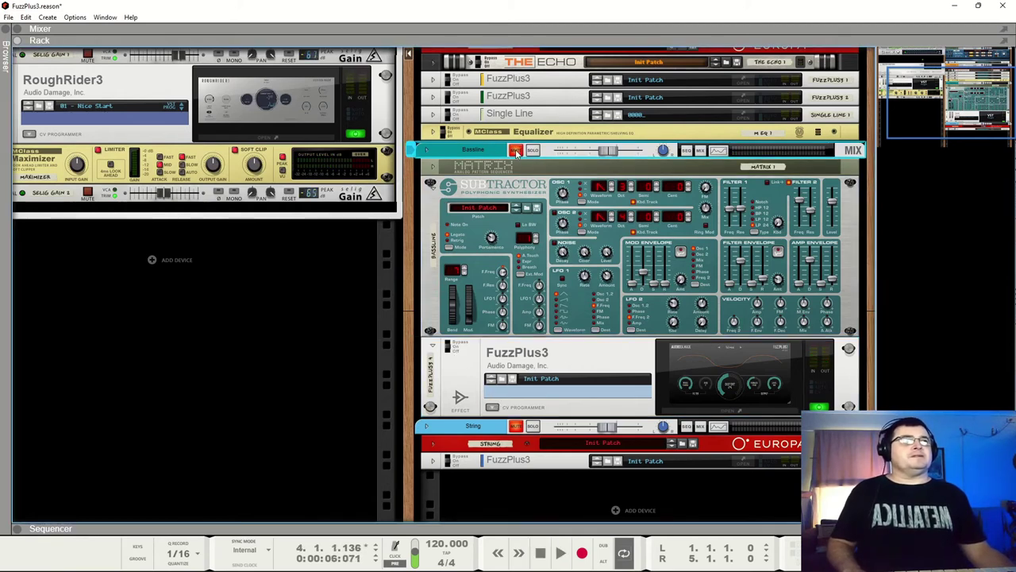
- Fold the bassline's Subtractor and FuzzPlus3, and unfold the FuzzPlus3 under the String synth
{"action": "left_click", "coordinate": [511, 440]}
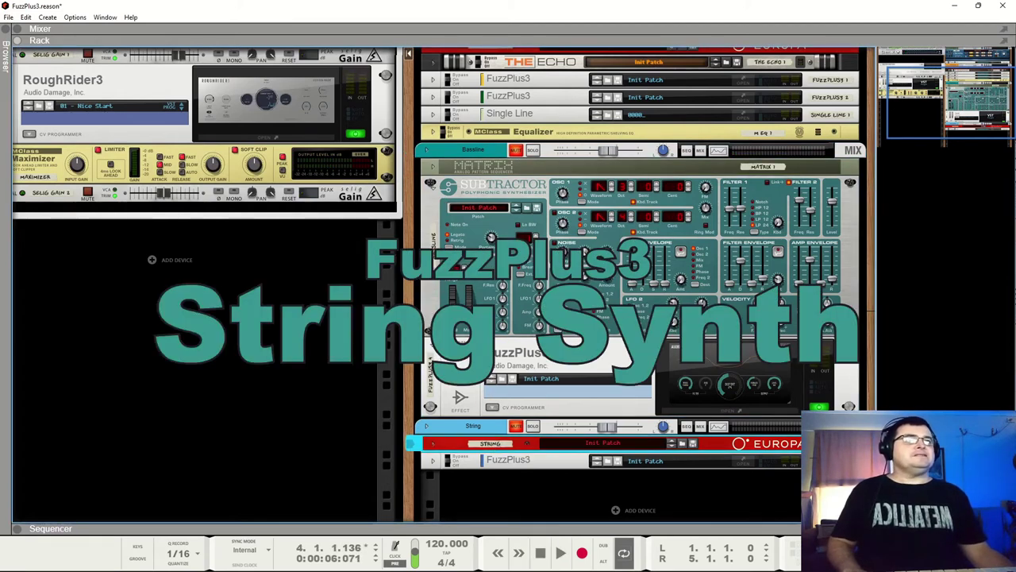
{"action": "left_click", "coordinate": [432, 347]}
{"action": "left_click", "coordinate": [431, 184]}
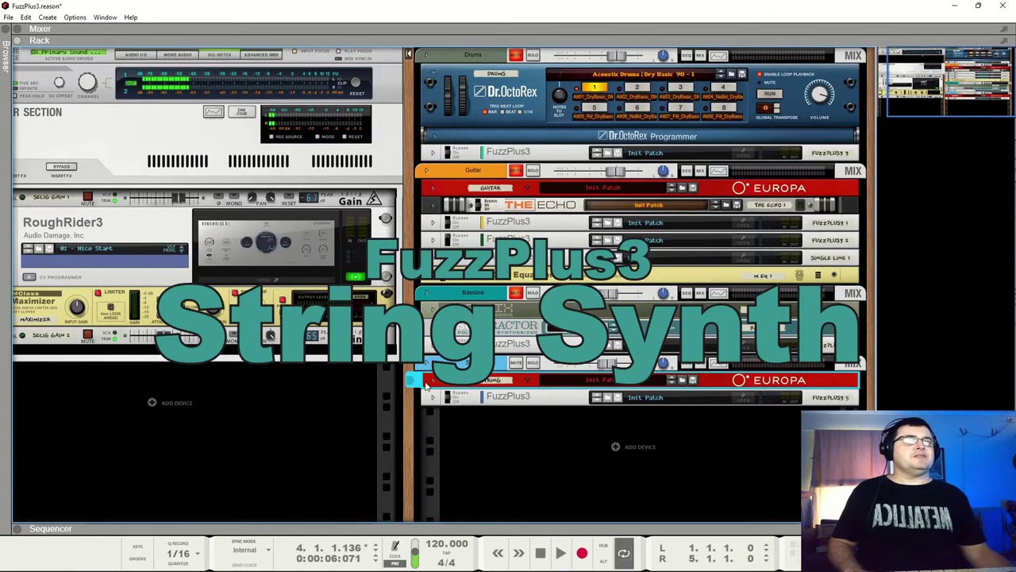
{"action": "left_click", "coordinate": [433, 397]}
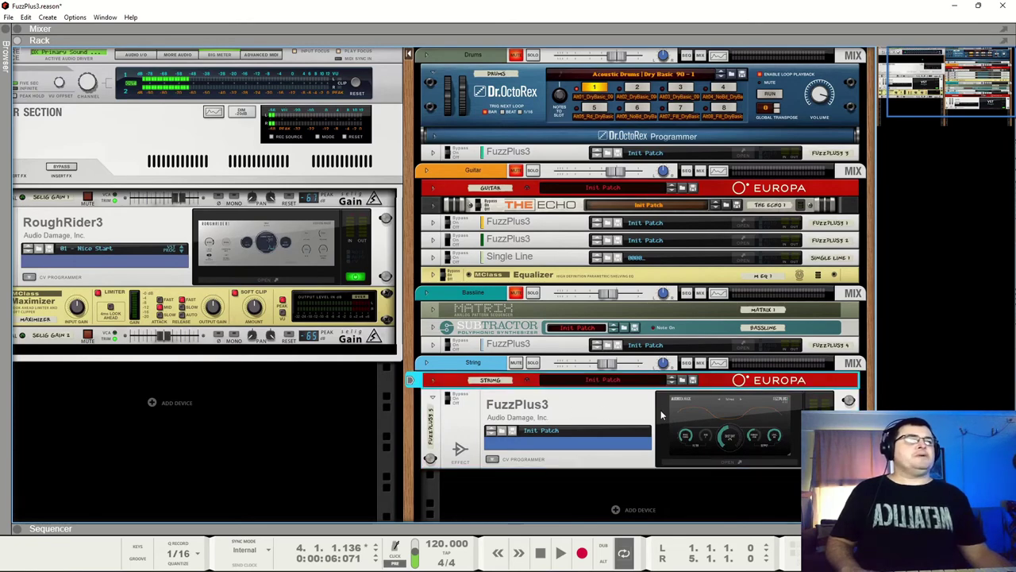
{"action": "scroll", "coordinate": [698, 381], "scroll_direction": "down", "scroll_amount": 2}
- Pin the String FuzzPlus3 editor open, bypass the effect, and unfold the Europa synth's front panel
{"action": "left_click", "coordinate": [734, 352]}
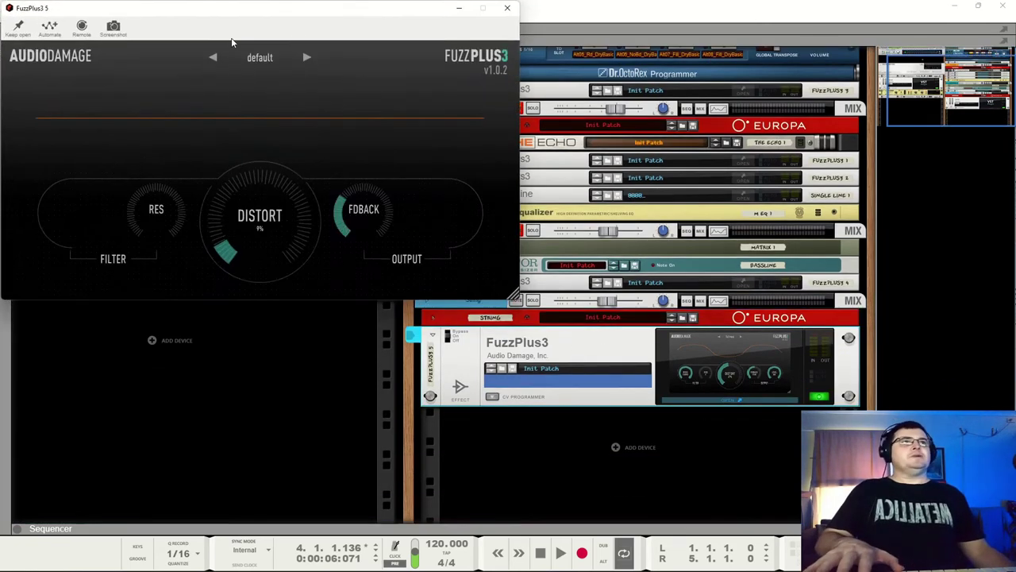
{"action": "left_click", "coordinate": [17, 29]}
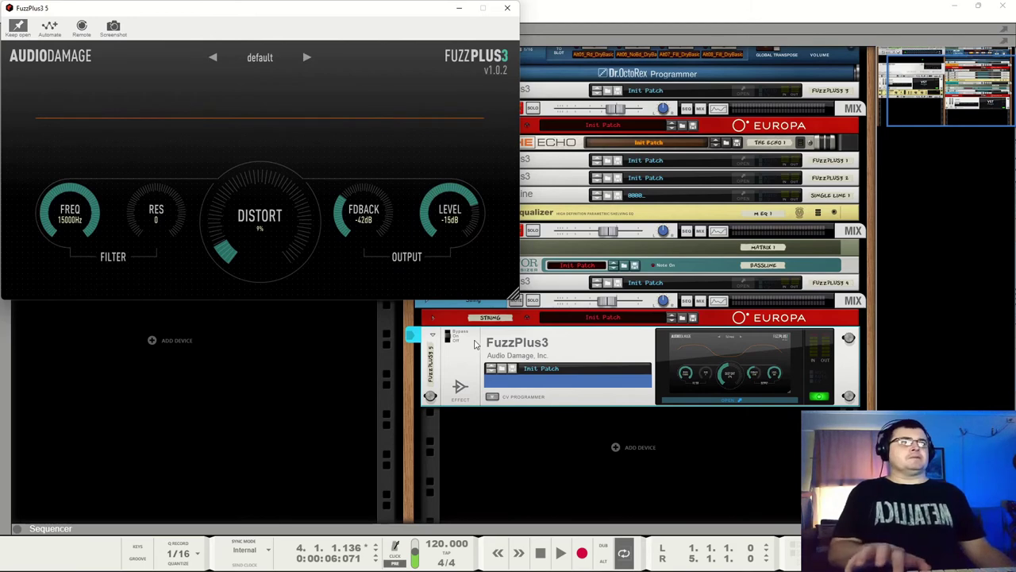
{"action": "left_click", "coordinate": [457, 337]}
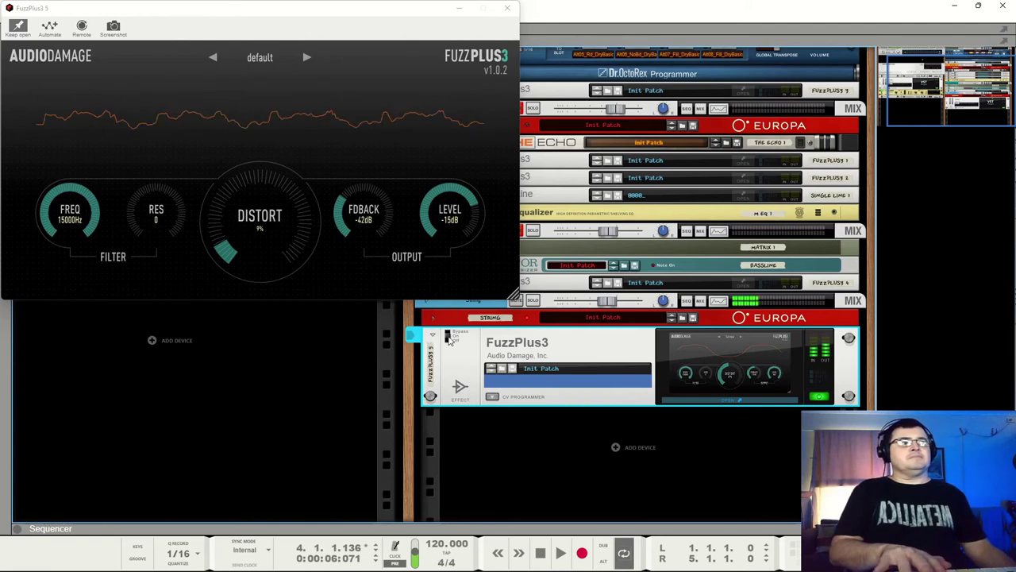
{"action": "left_click", "coordinate": [454, 336]}
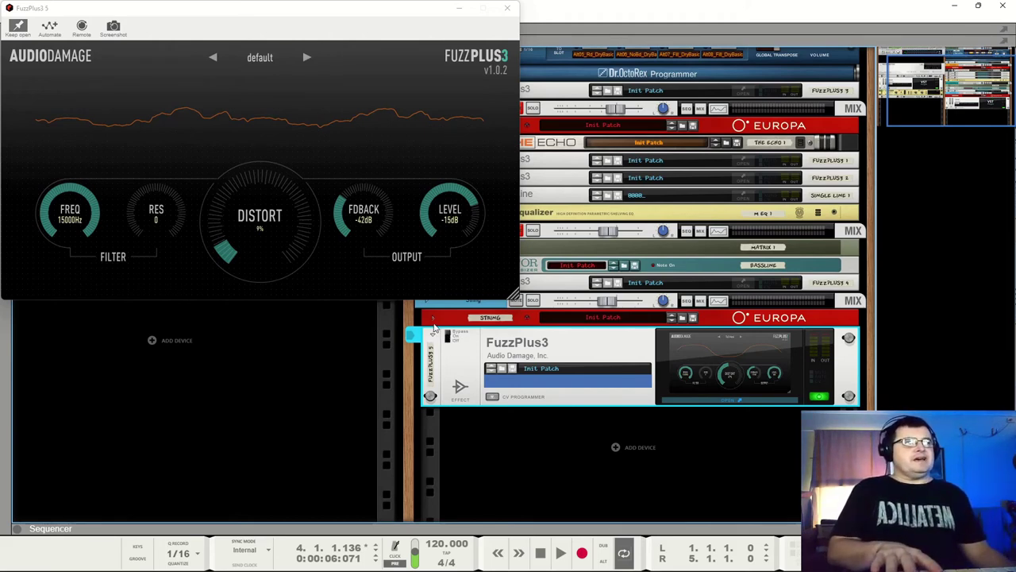
{"action": "left_click", "coordinate": [433, 319]}
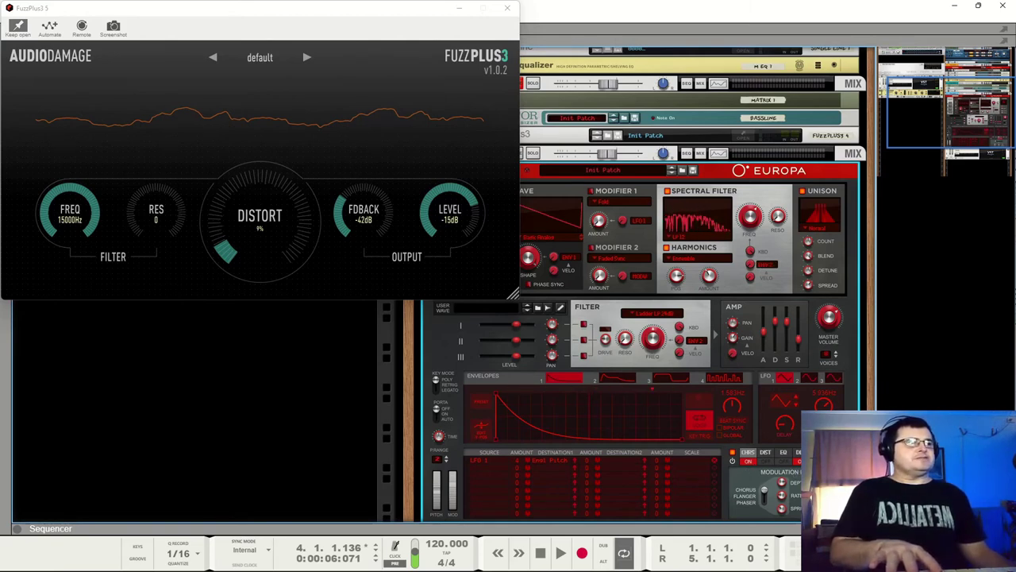
- Fold the Europa back into a strip and A/B the String FuzzPlus3 bypass, leaving it enabled
{"action": "scroll", "coordinate": [584, 342], "scroll_direction": "up", "scroll_amount": 3}
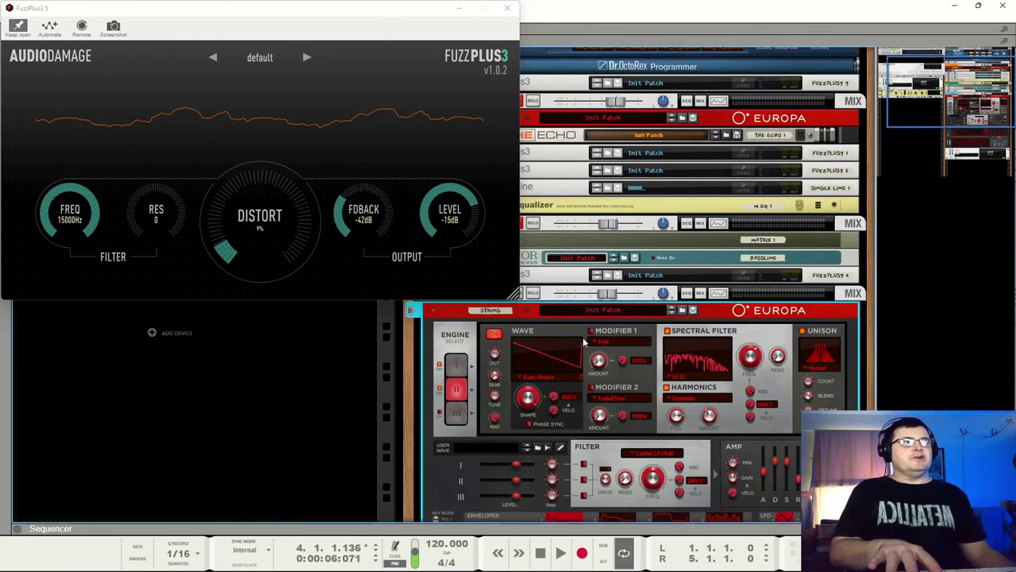
{"action": "left_click", "coordinate": [433, 311]}
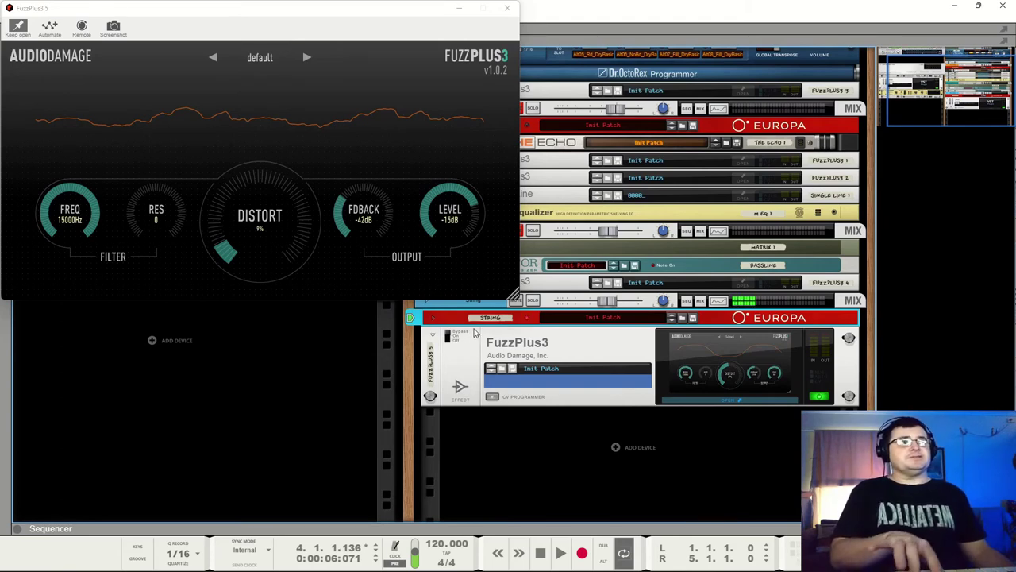
{"action": "left_click", "coordinate": [450, 339]}
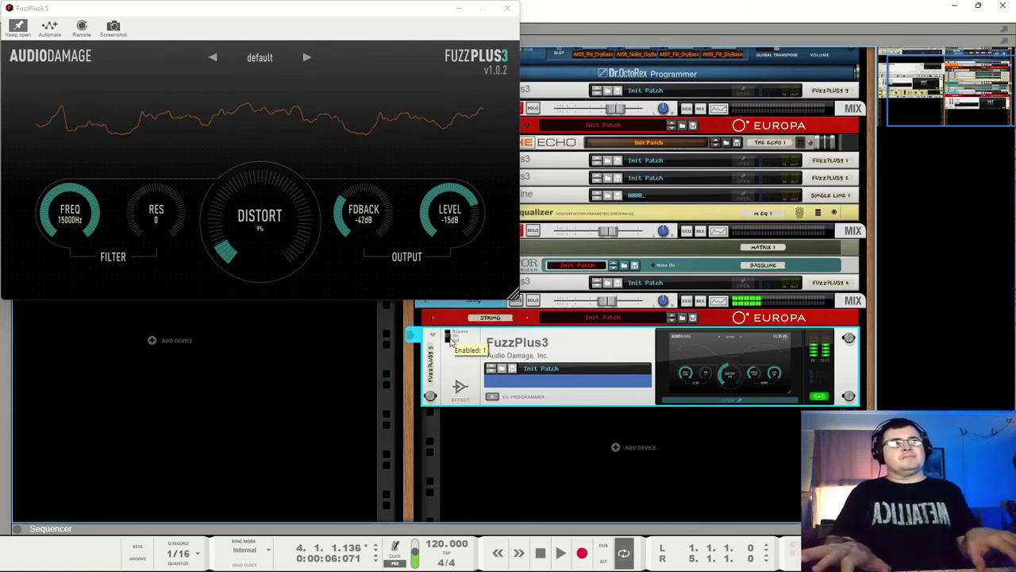
{"action": "left_click", "coordinate": [450, 339]}
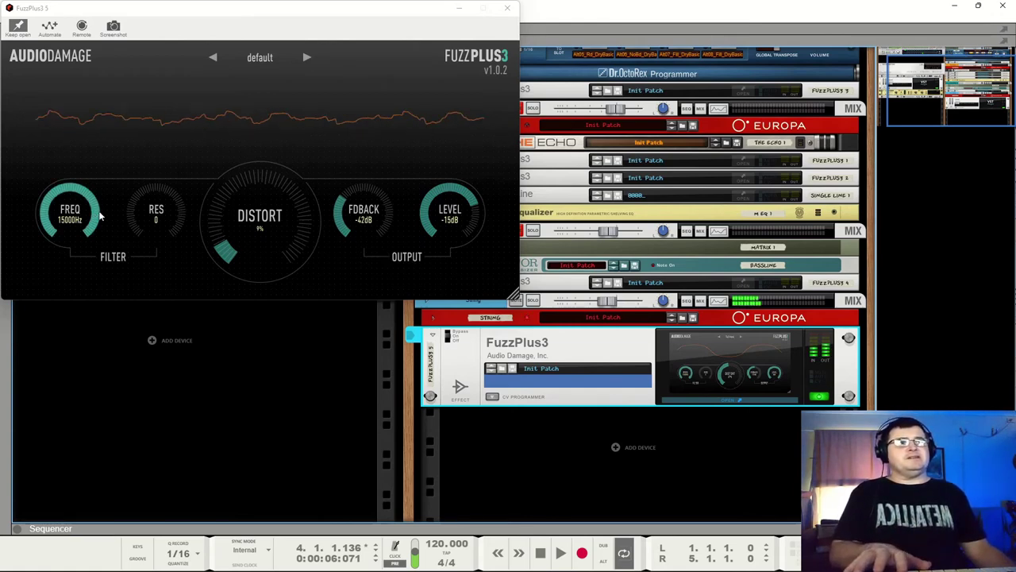
- Rough in the String FuzzPlus3 tone: about 8% distortion, -43 dB feedback, a little resonance
{"action": "left_click_drag", "start_coordinate": [229, 232], "coordinate": [229, 242]}
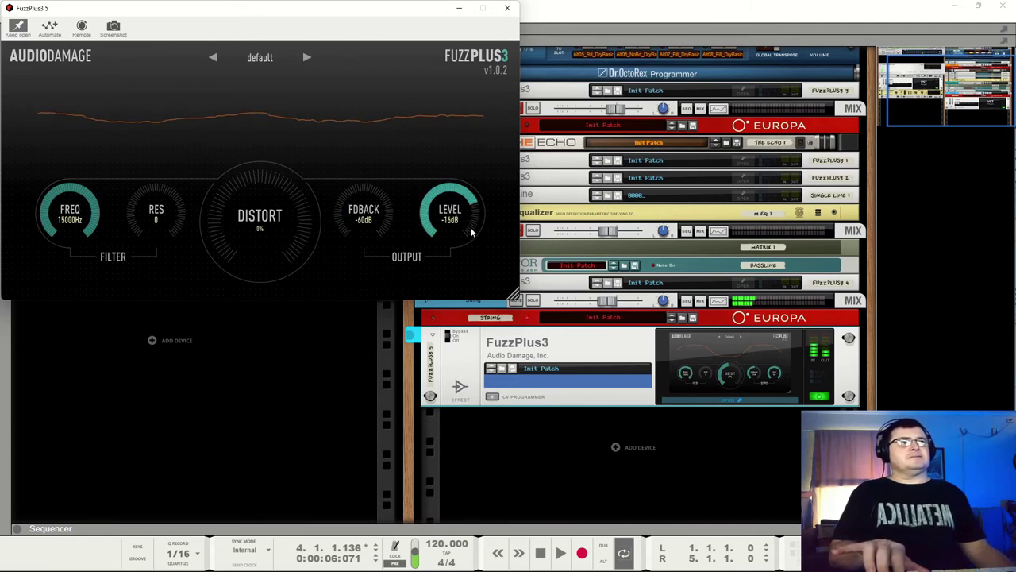
{"action": "left_click_drag", "start_coordinate": [474, 229], "coordinate": [477, 204]}
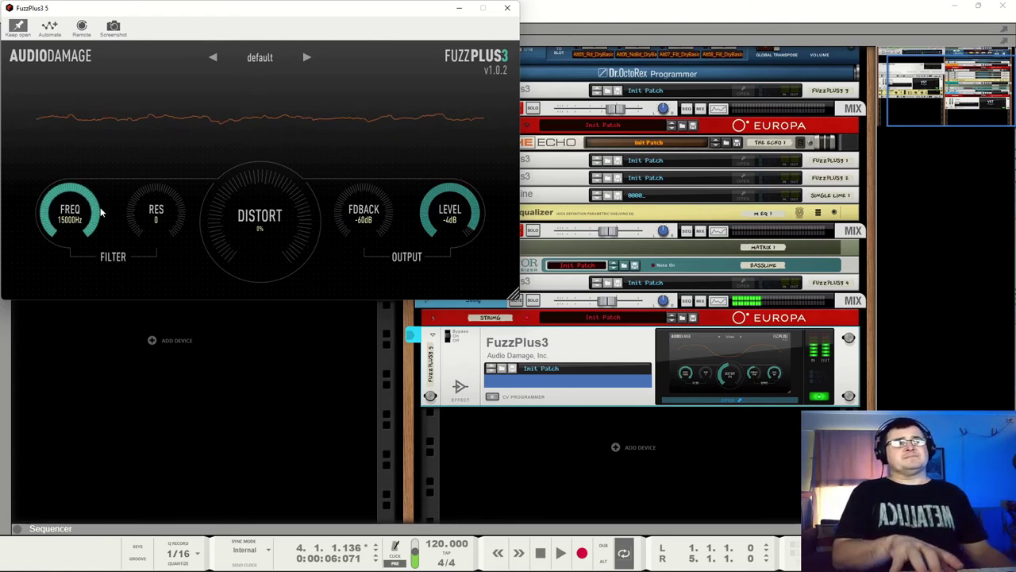
{"action": "left_click_drag", "start_coordinate": [102, 213], "coordinate": [102, 238]}
{"action": "left_click_drag", "start_coordinate": [205, 230], "coordinate": [245, 224]}
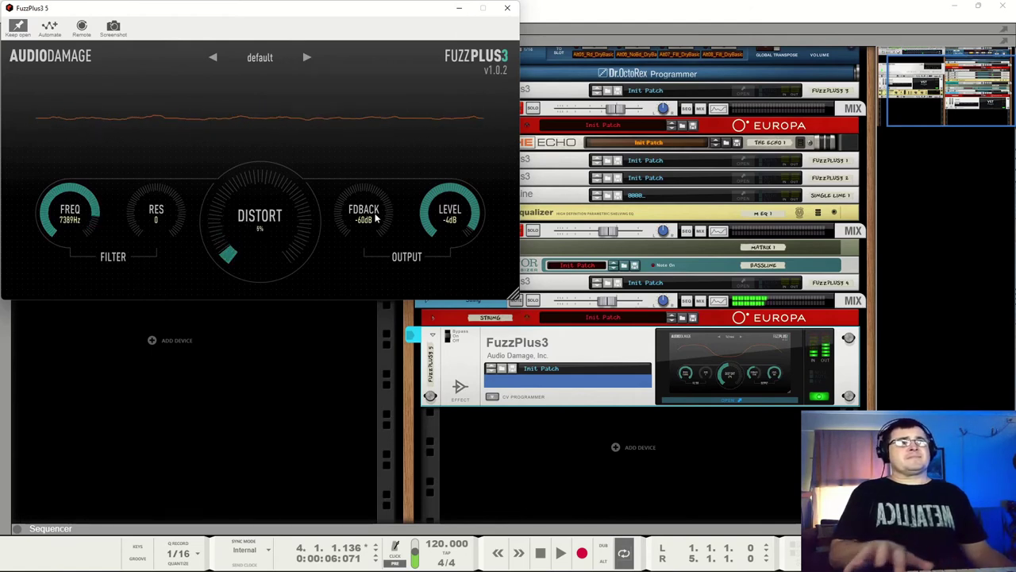
{"action": "left_click_drag", "start_coordinate": [353, 220], "coordinate": [364, 193]}
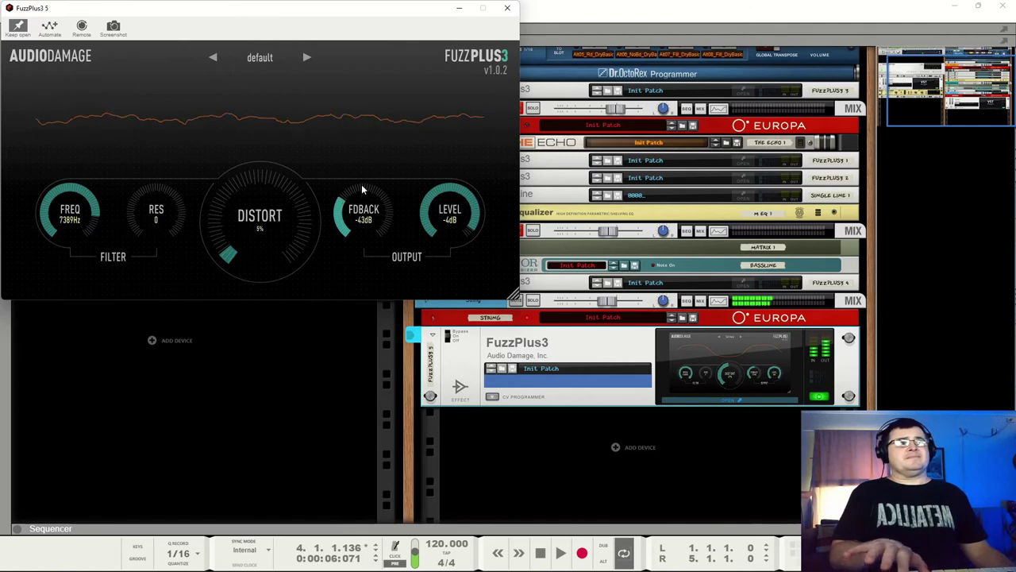
{"action": "left_click_drag", "start_coordinate": [451, 201], "coordinate": [453, 220]}
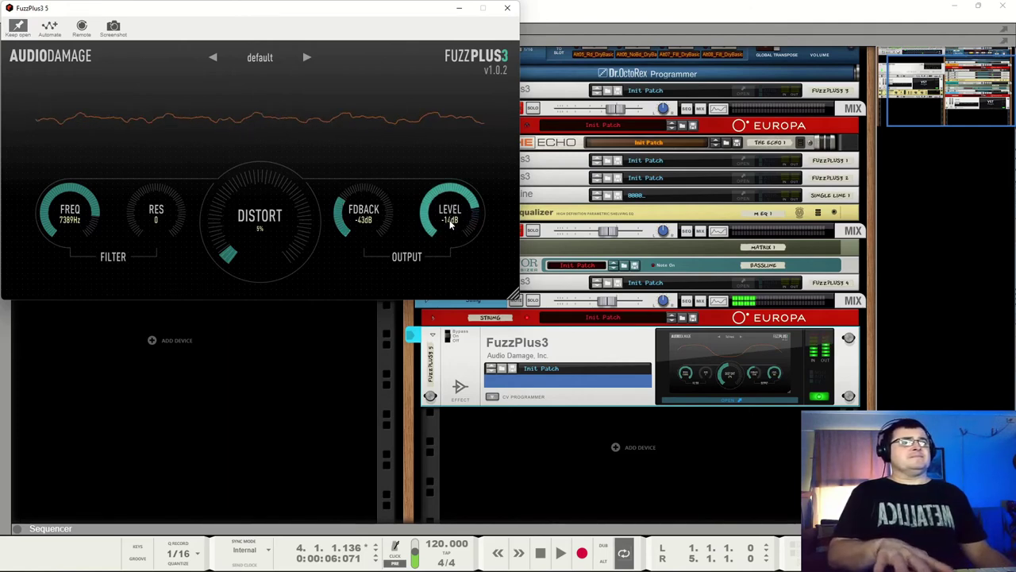
{"action": "left_click_drag", "start_coordinate": [152, 216], "coordinate": [150, 190]}
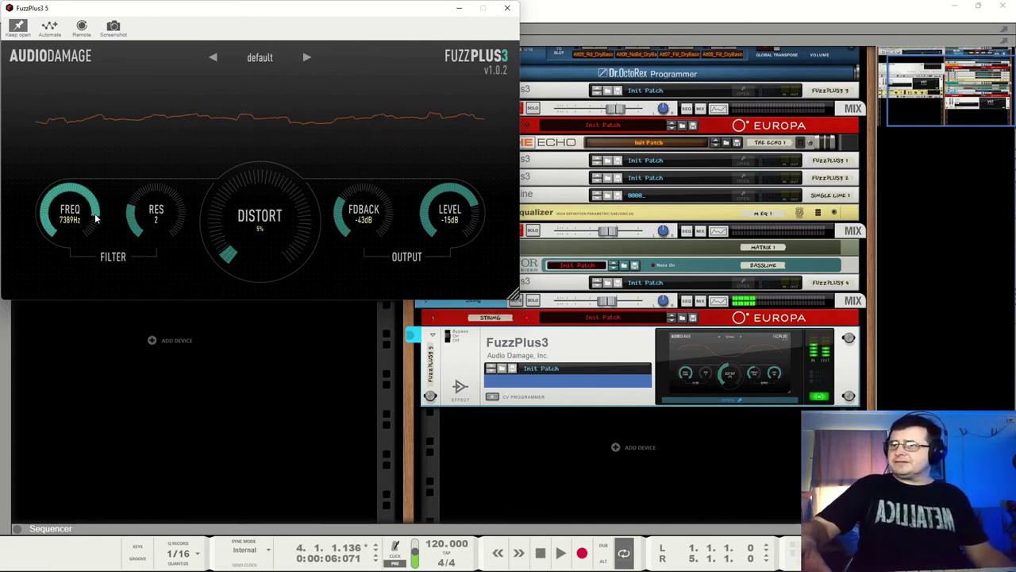
- Settle the fuzz at 13524 Hz filter, resonance 1, 10% distortion, -45 dB feedback, lower output
{"action": "mouse_move", "coordinate": [95, 219]}
{"action": "left_mouse_down"}
{"action": "mouse_move", "coordinate": [141, 210]}
{"action": "mouse_move", "coordinate": [95, 234]}
{"action": "left_mouse_up"}
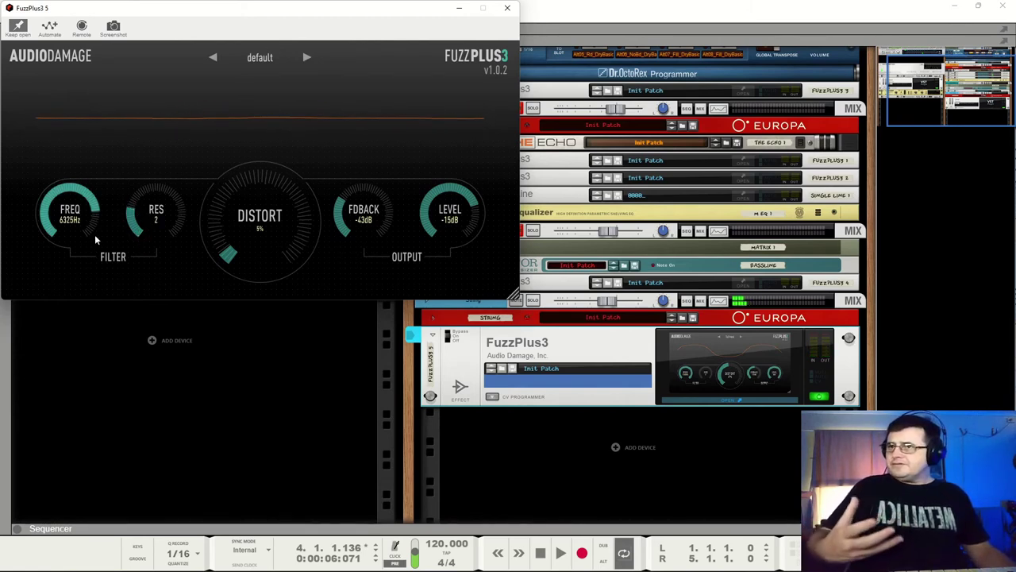
{"action": "left_click_drag", "start_coordinate": [154, 212], "coordinate": [150, 273]}
{"action": "left_click_drag", "start_coordinate": [88, 226], "coordinate": [100, 162]}
{"action": "left_click_drag", "start_coordinate": [92, 215], "coordinate": [96, 252]}
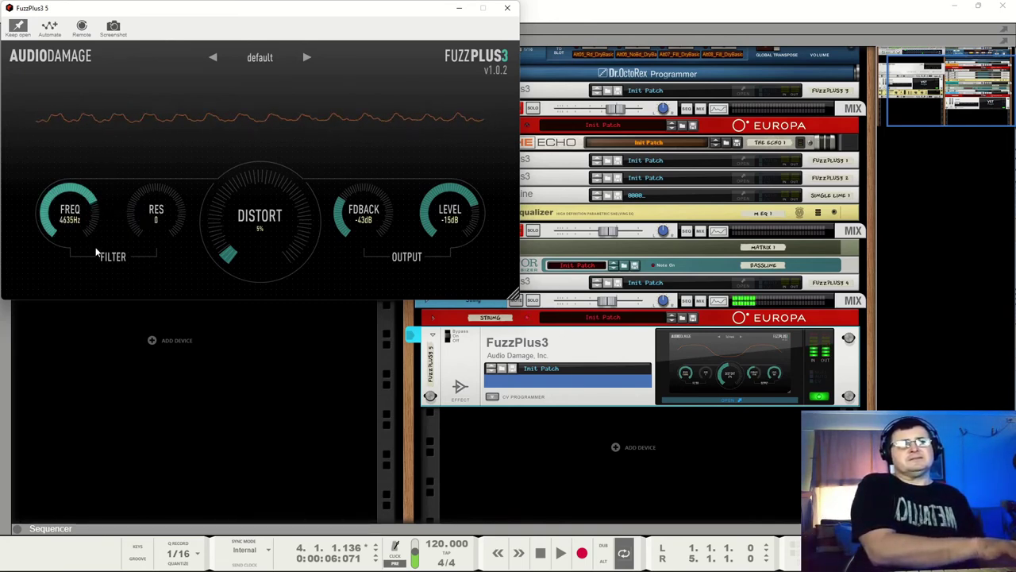
{"action": "left_click_drag", "start_coordinate": [97, 235], "coordinate": [147, 192]}
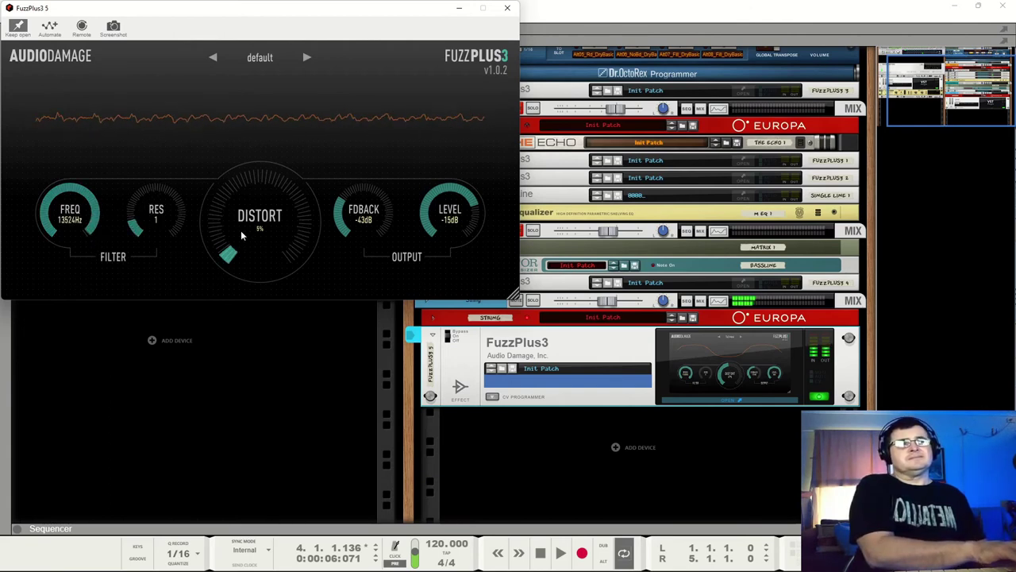
{"action": "left_click_drag", "start_coordinate": [242, 238], "coordinate": [244, 230]}
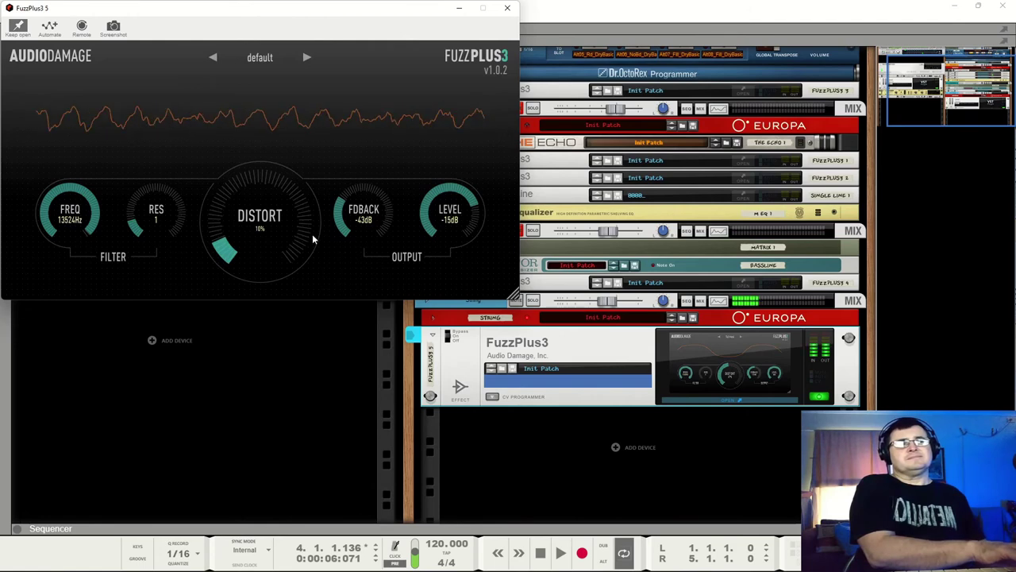
{"action": "left_click_drag", "start_coordinate": [334, 235], "coordinate": [358, 221]}
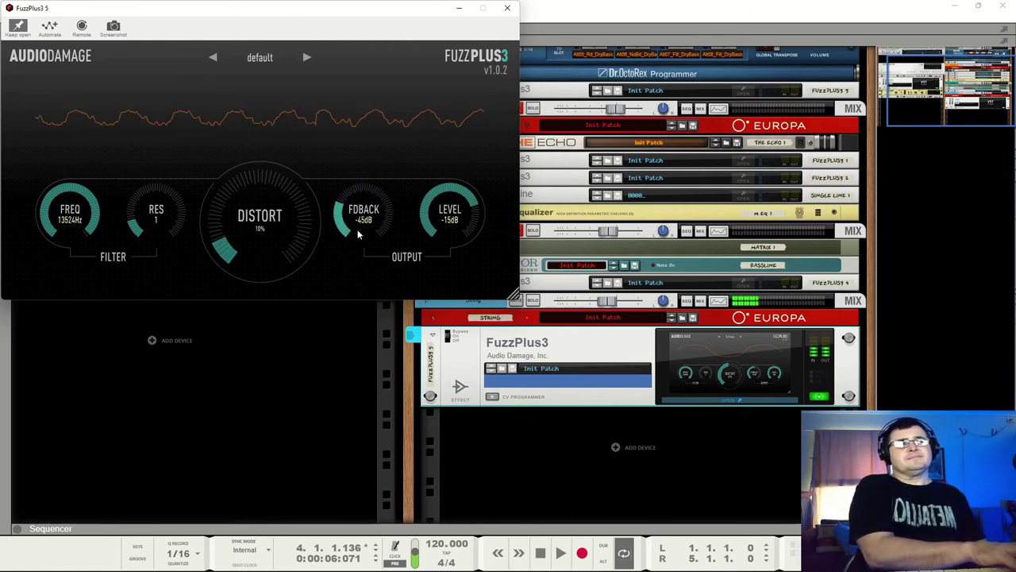
{"action": "left_click_drag", "start_coordinate": [466, 208], "coordinate": [467, 225]}
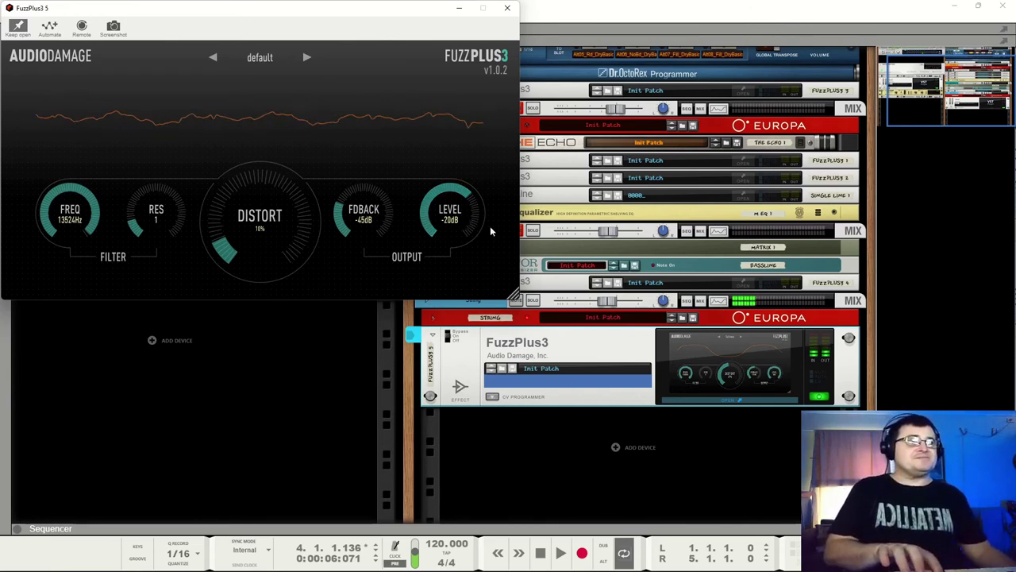
- Toggle the strings' FuzzPlus3 off and back on to compare dry and fuzzed sound
{"action": "left_click", "coordinate": [447, 335]}
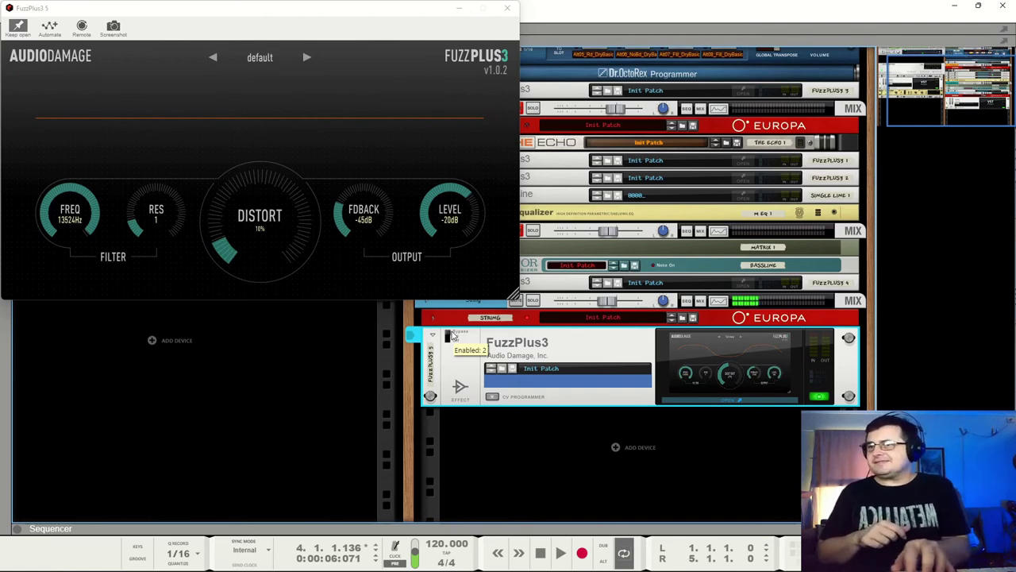
{"action": "left_click", "coordinate": [450, 338]}
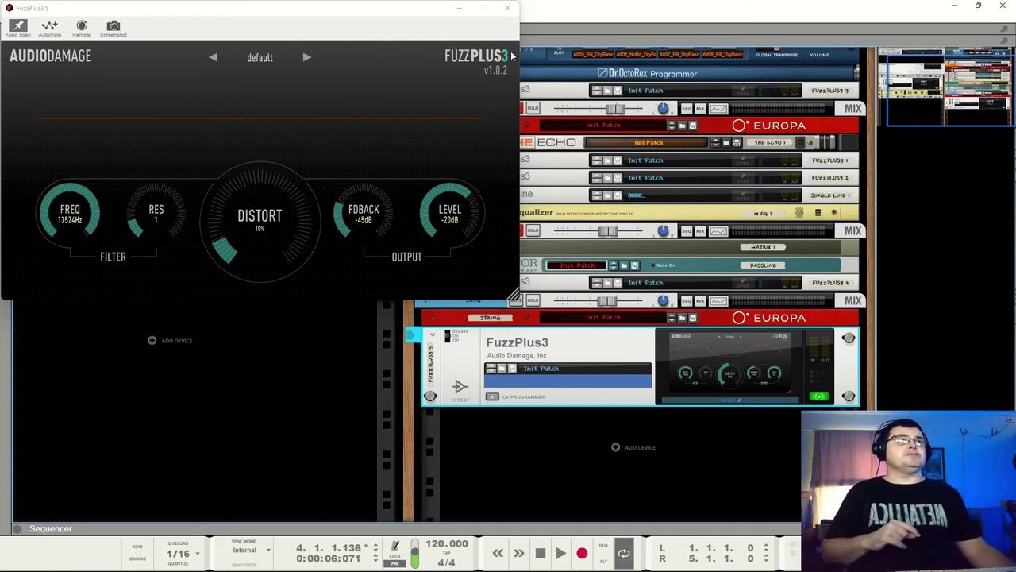
- Close the FuzzPlus3 window and unmute the Bassline and Drums channels
{"action": "left_click", "coordinate": [508, 10]}
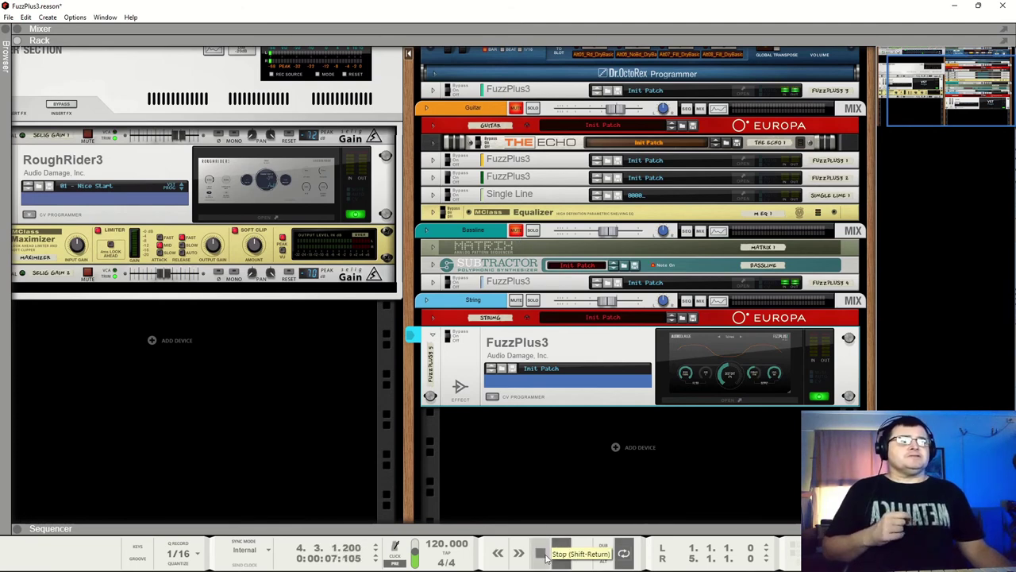
{"action": "left_click", "coordinate": [516, 231]}
{"action": "scroll", "coordinate": [534, 344], "scroll_direction": "up", "scroll_amount": 2}
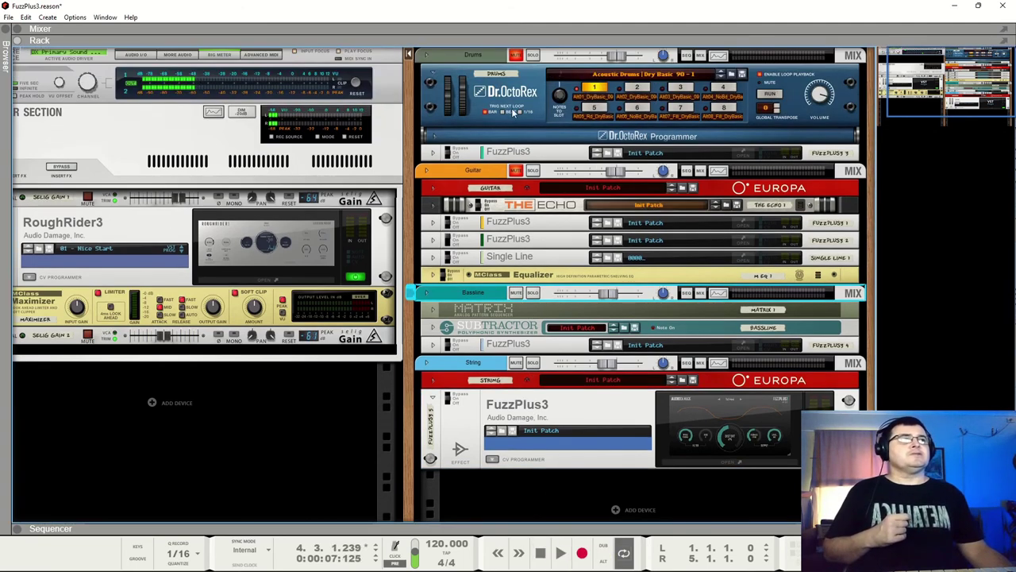
{"action": "left_click", "coordinate": [512, 96]}
- Play the song from the start while checking the bass and drums FuzzPlus3 devices, then stop
{"action": "left_click", "coordinate": [540, 552]}
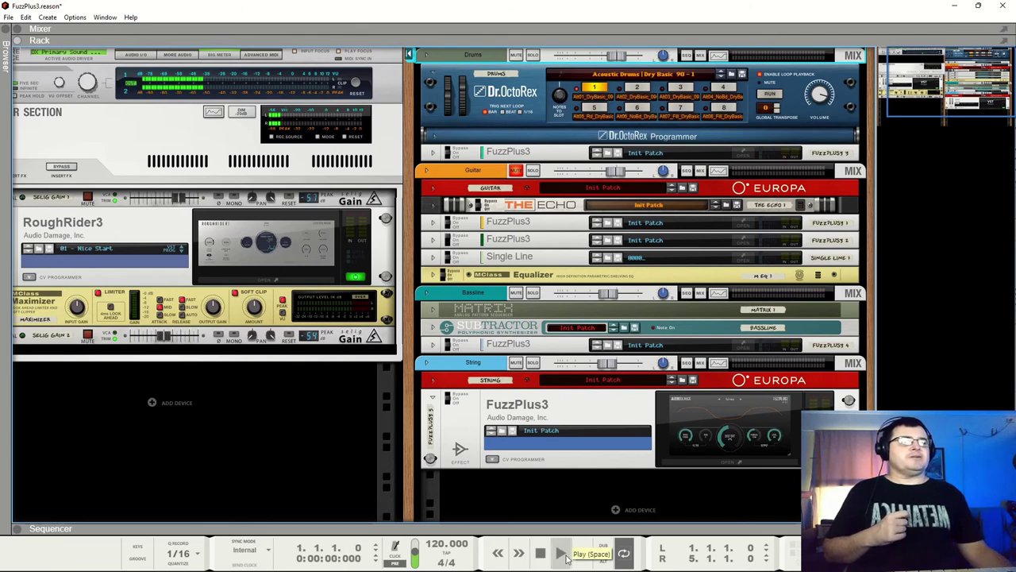
{"action": "left_click", "coordinate": [561, 554]}
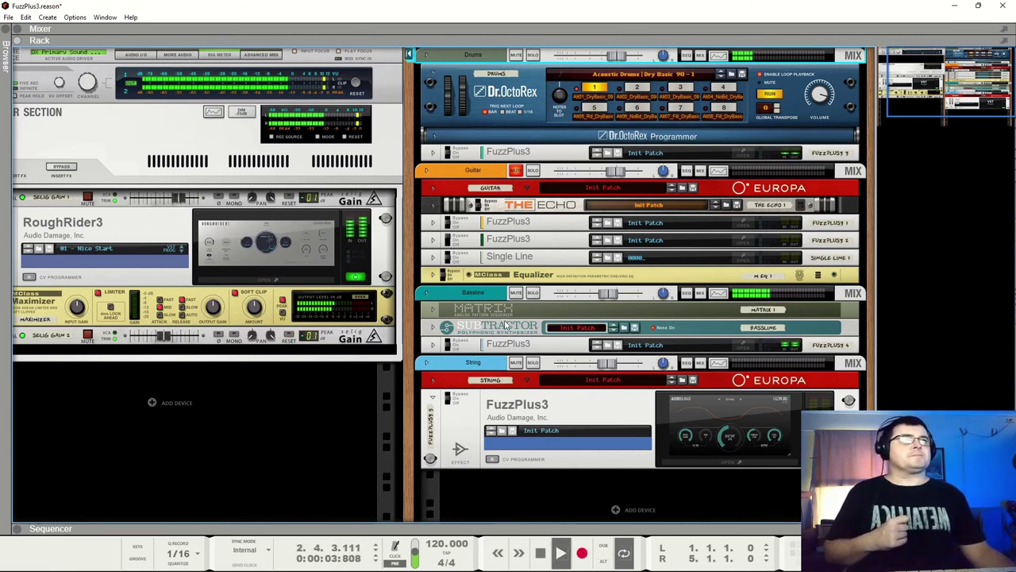
{"action": "left_click", "coordinate": [451, 344]}
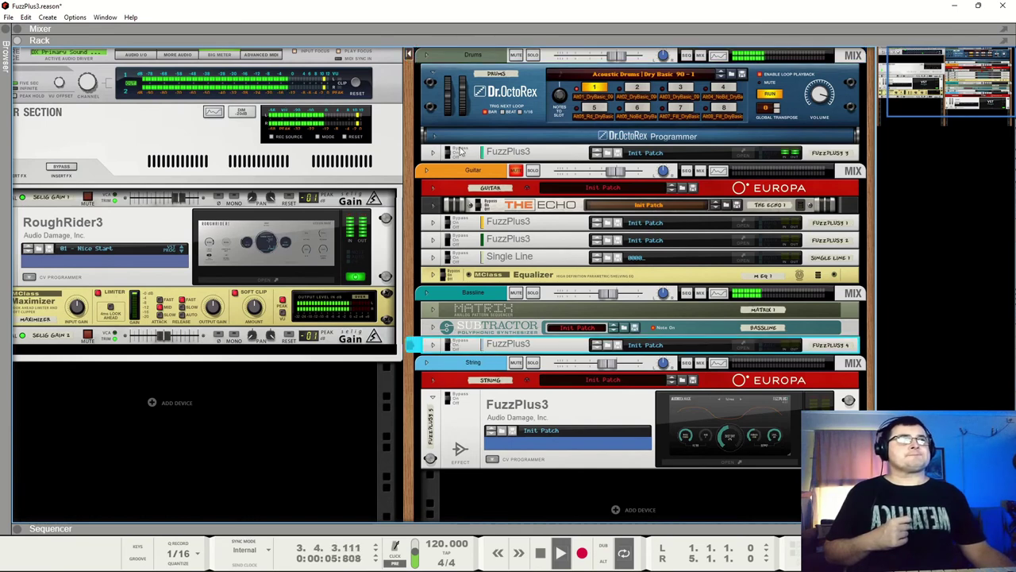
{"action": "left_click", "coordinate": [452, 154]}
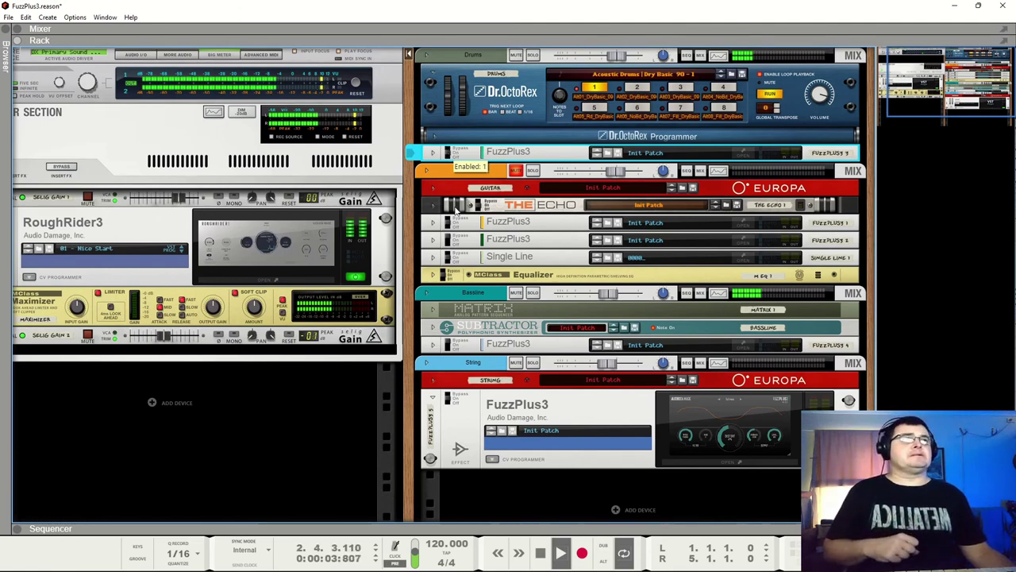
{"action": "left_click", "coordinate": [448, 347]}
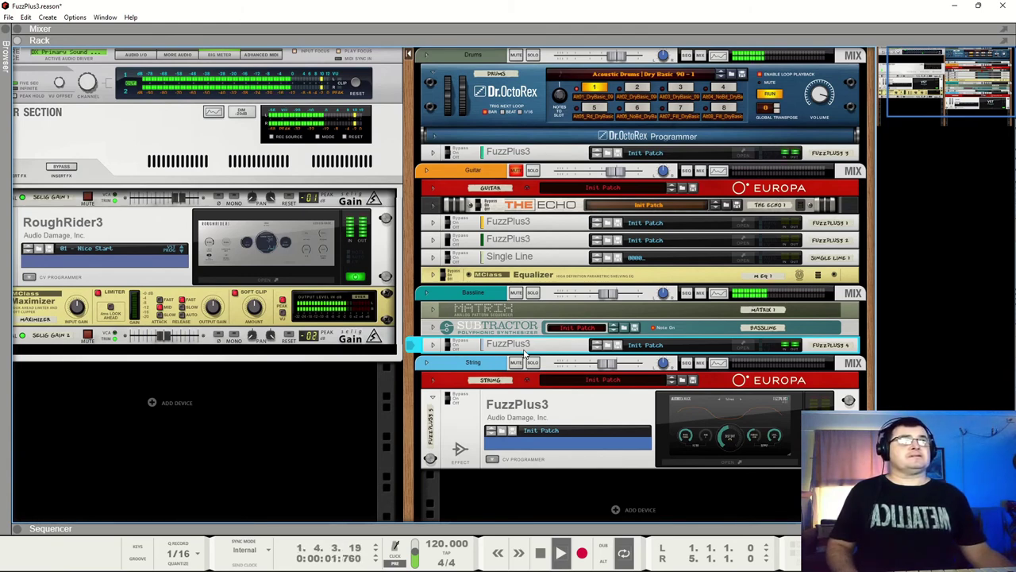
{"action": "key", "text": "space"}
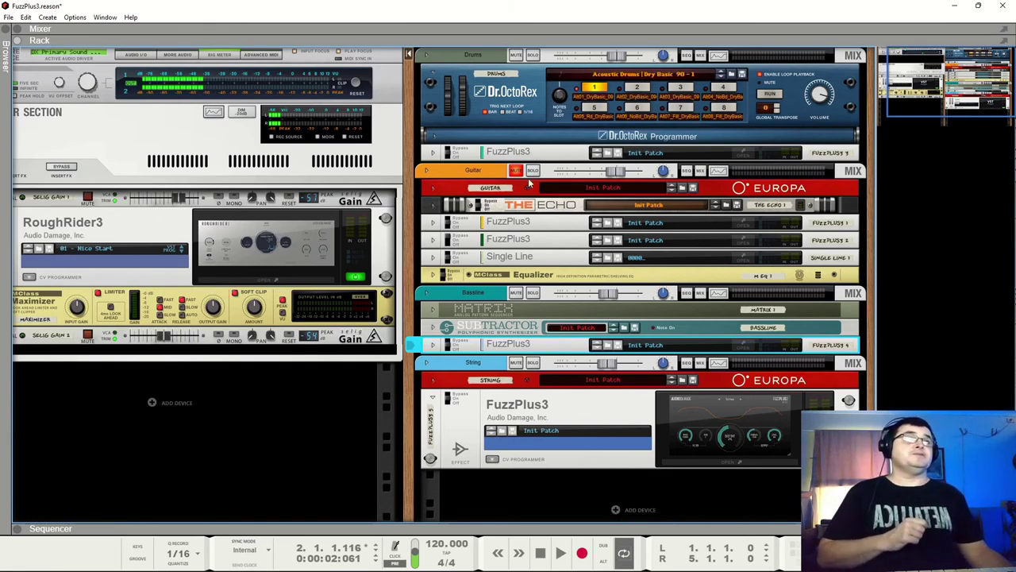
- Fold the strings' FuzzPlus3 and add a Channel Dynamics device to the drum track
{"action": "left_click", "coordinate": [434, 394]}
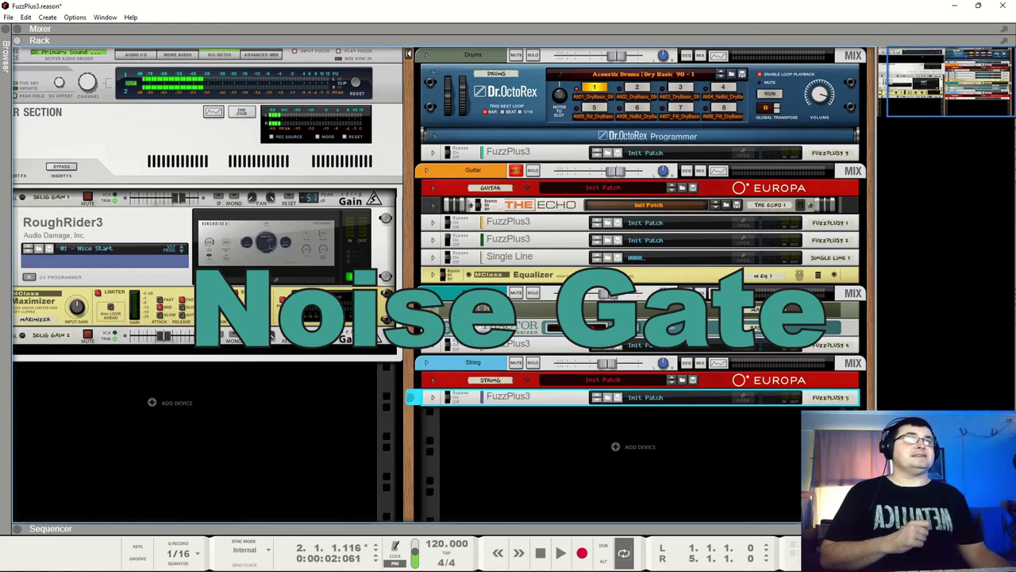
{"action": "right_click", "coordinate": [516, 149]}
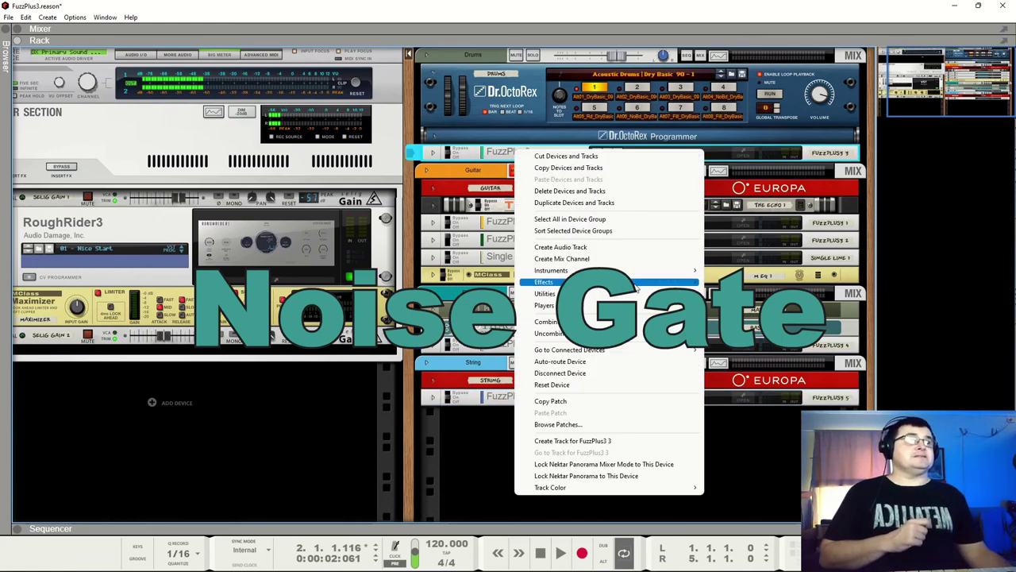
{"action": "mouse_move", "coordinate": [683, 283]}
{"action": "mouse_move", "coordinate": [762, 160]}
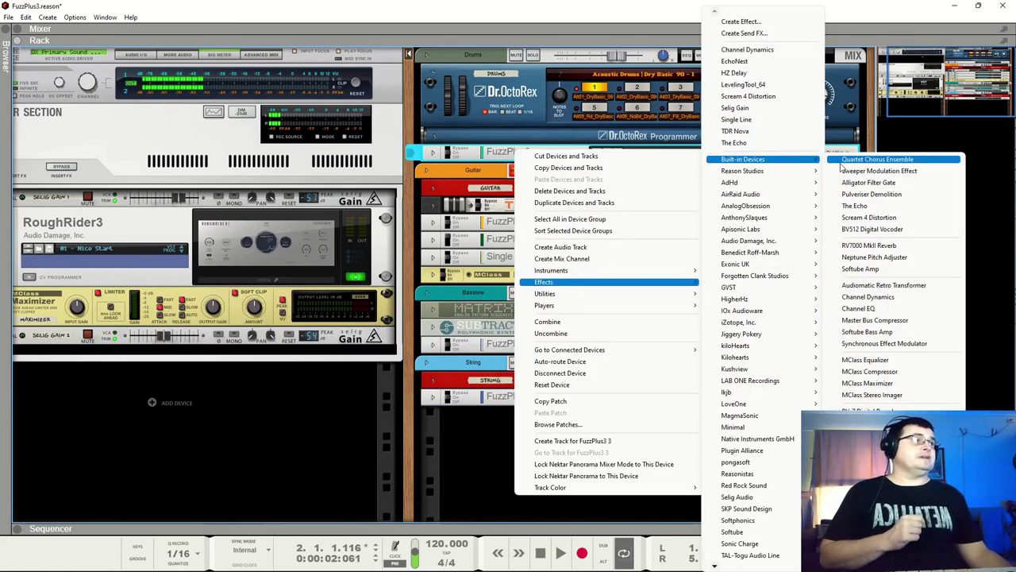
{"action": "left_click", "coordinate": [868, 297]}
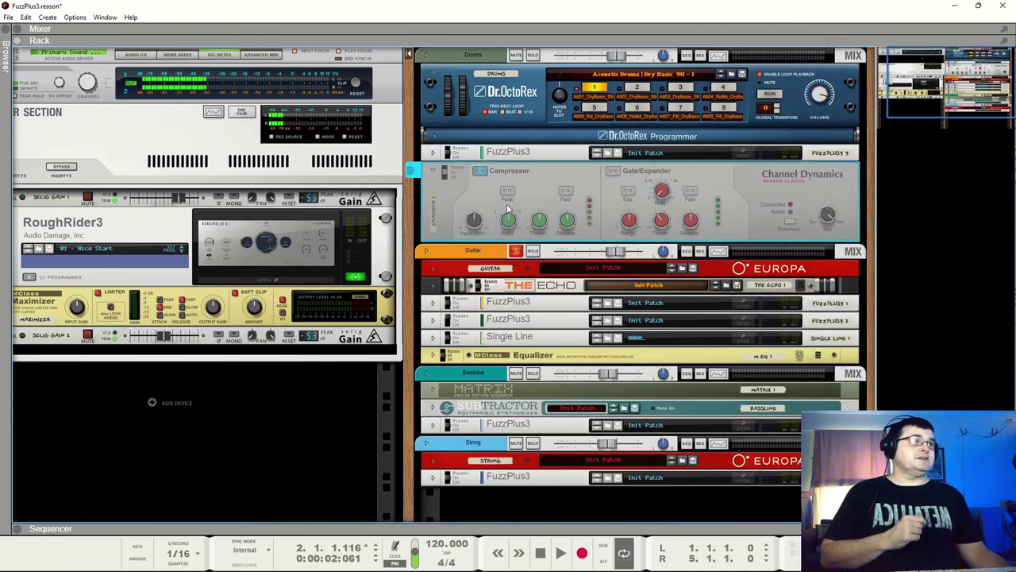
- Re-mute the Bassline and enable the drums' Channel Dynamics gate at a -41.7 dB threshold
{"action": "left_click", "coordinate": [525, 377]}
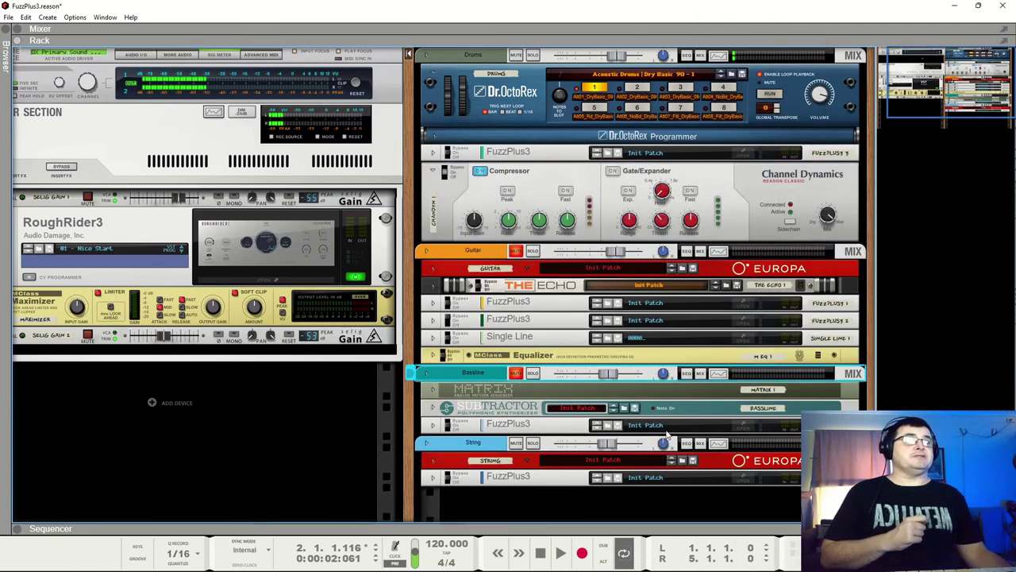
{"action": "left_click", "coordinate": [449, 175]}
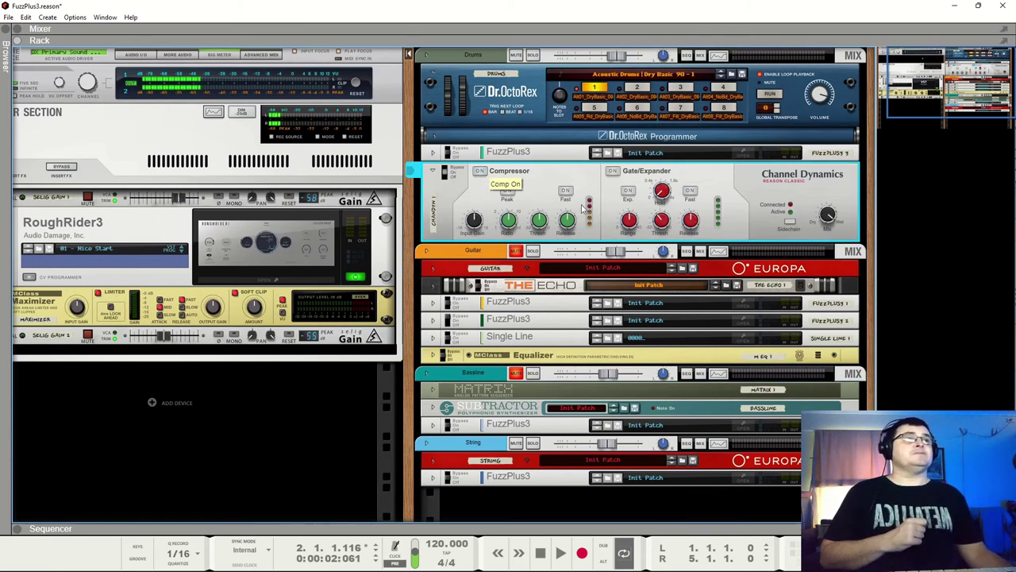
{"action": "left_click", "coordinate": [612, 171]}
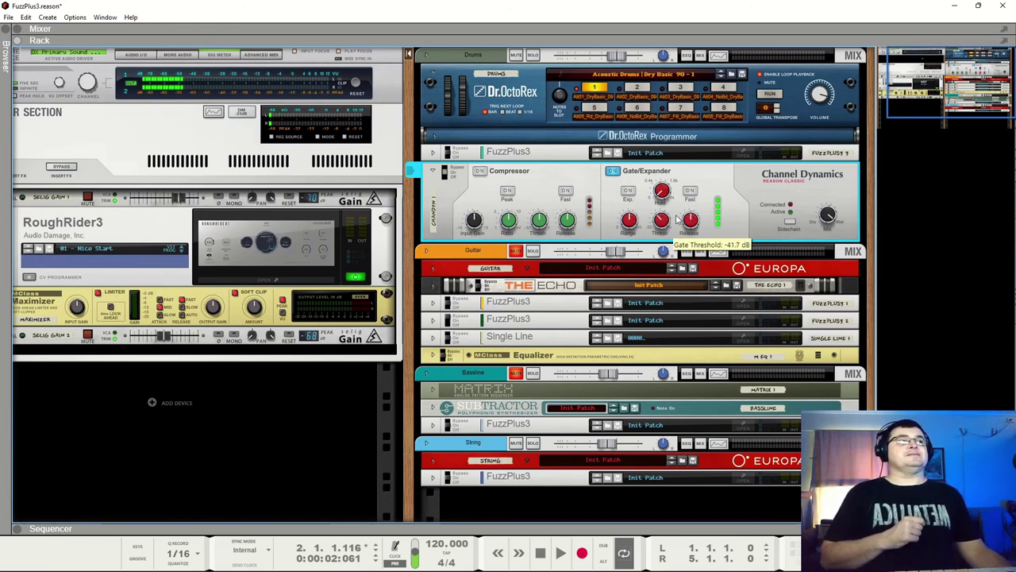
- Sweep the drum gate threshold between roughly -26 dB and -52 dB
{"action": "left_click_drag", "start_coordinate": [677, 216], "coordinate": [675, 163]}
{"action": "left_click_drag", "start_coordinate": [658, 222], "coordinate": [661, 270]}
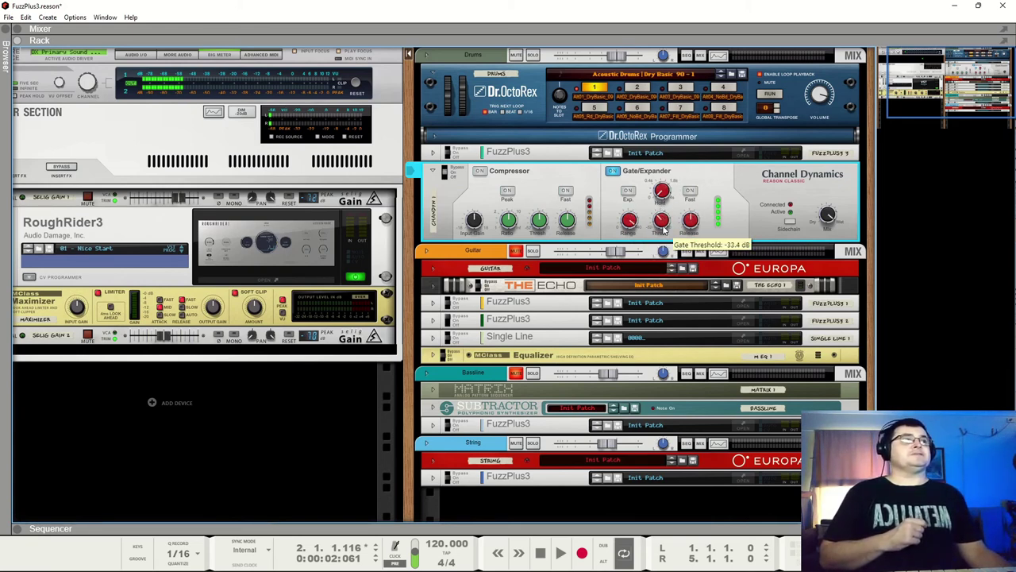
{"action": "left_click", "coordinate": [517, 446]}
{"action": "left_click_drag", "start_coordinate": [666, 224], "coordinate": [669, 273]}
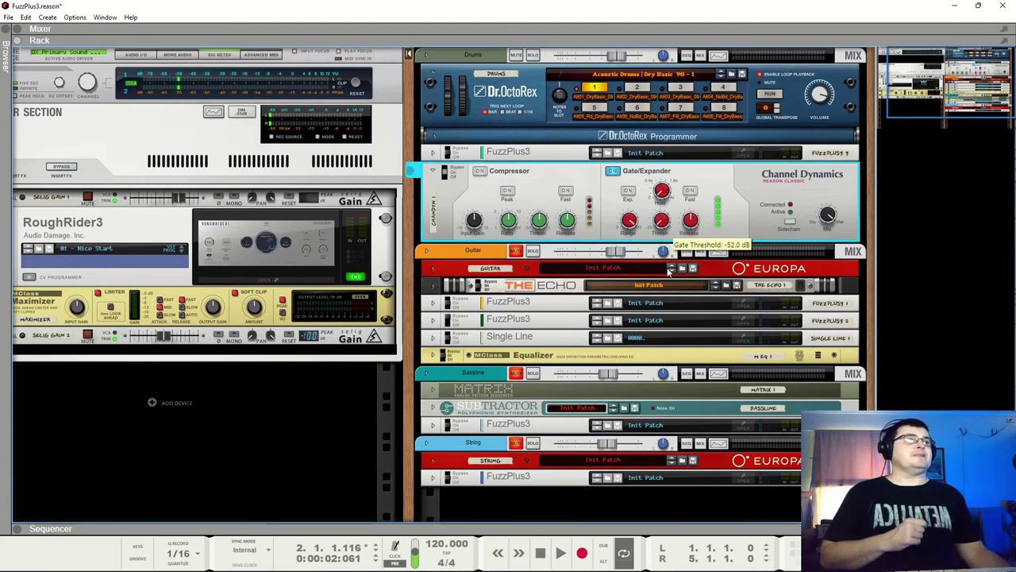
{"action": "left_click_drag", "start_coordinate": [669, 224], "coordinate": [664, 232]}
- Raise the gate threshold to about -19 dB, set range to -33.75 dB, and start playback
{"action": "left_click_drag", "start_coordinate": [668, 270], "coordinate": [668, 235]}
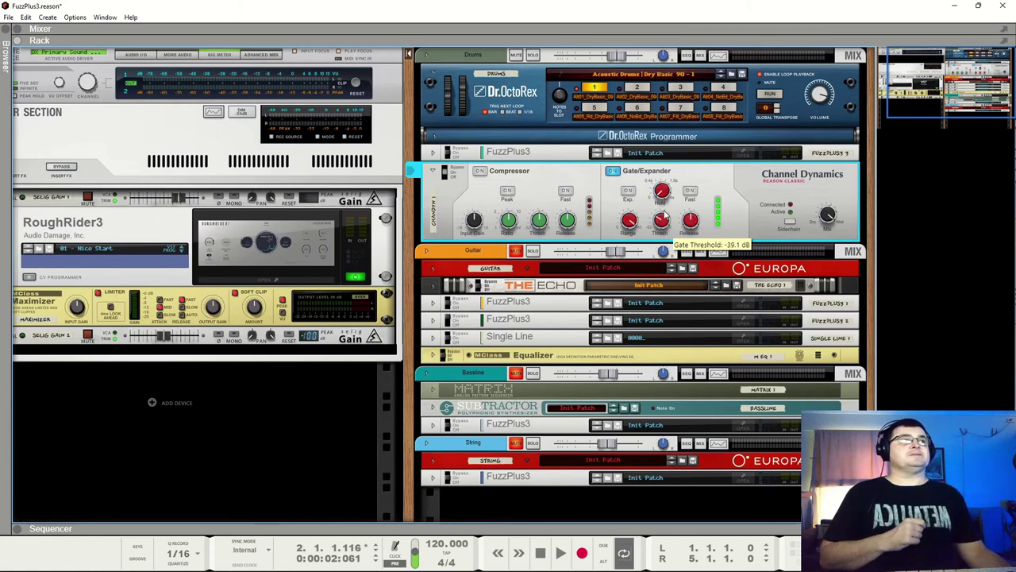
{"action": "left_click_drag", "start_coordinate": [667, 226], "coordinate": [665, 224]}
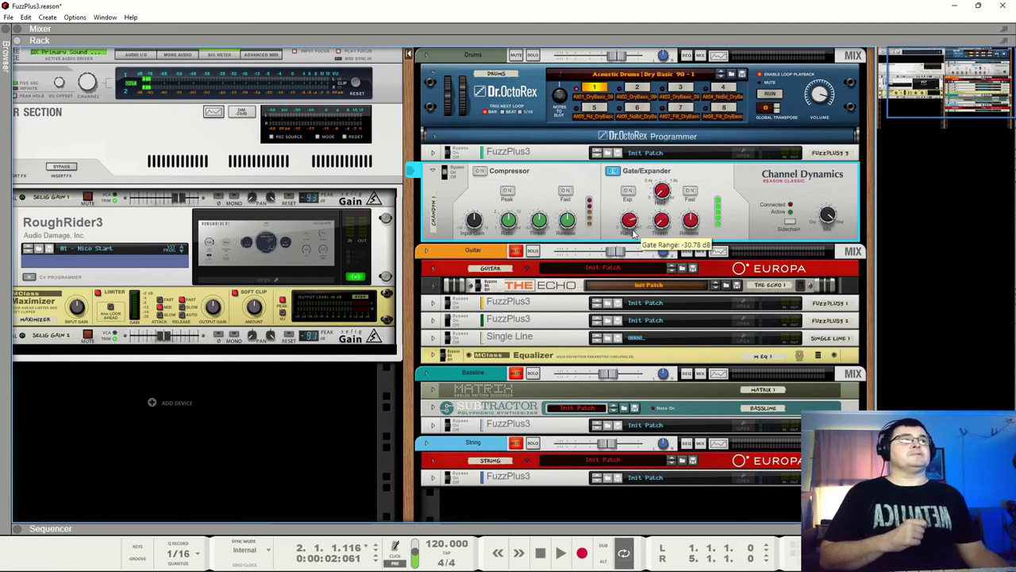
{"action": "left_click_drag", "start_coordinate": [633, 226], "coordinate": [632, 226]}
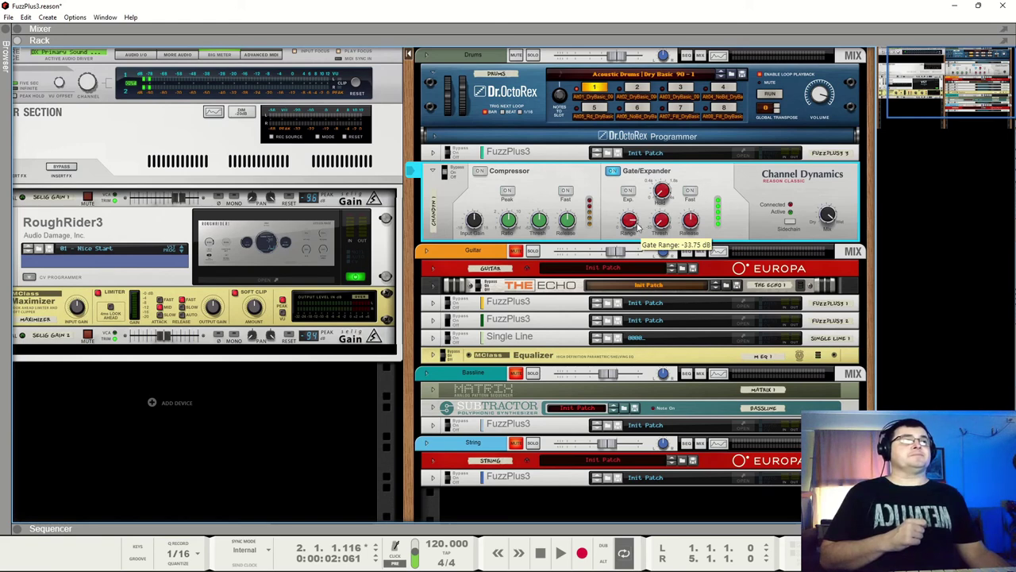
{"action": "left_click", "coordinate": [560, 554]}
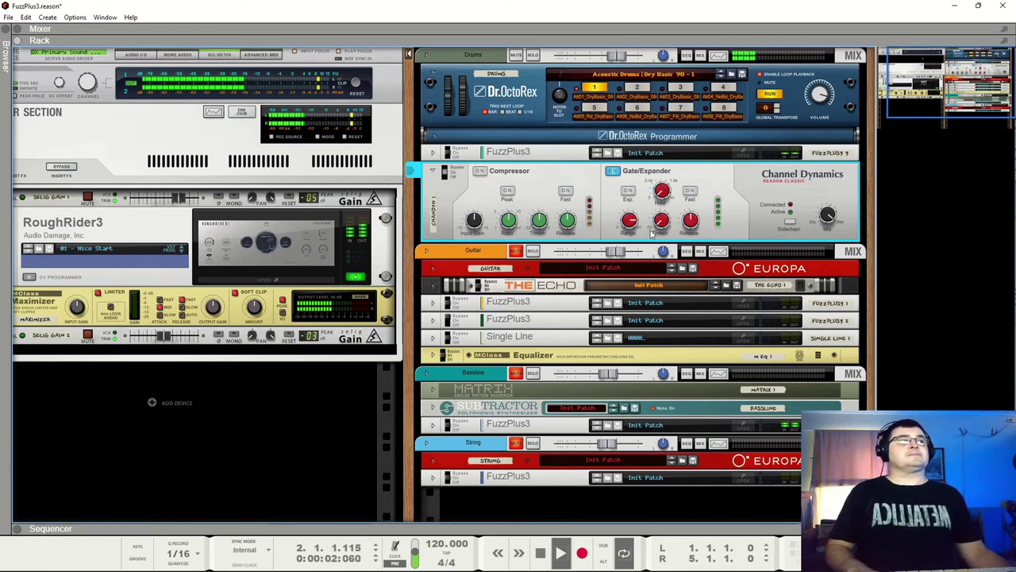
{"action": "key", "text": "space"}
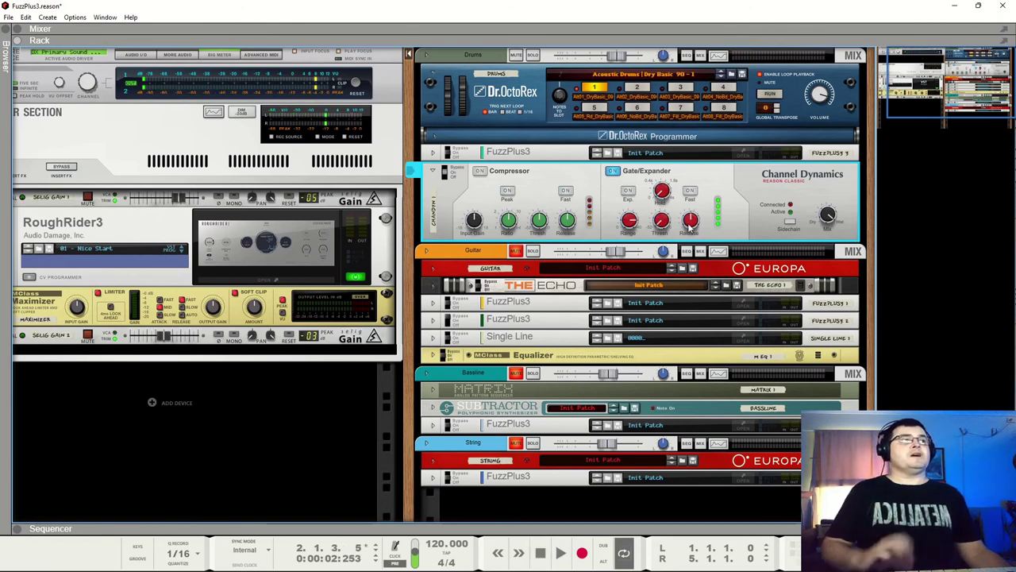
{"action": "key", "text": "space"}
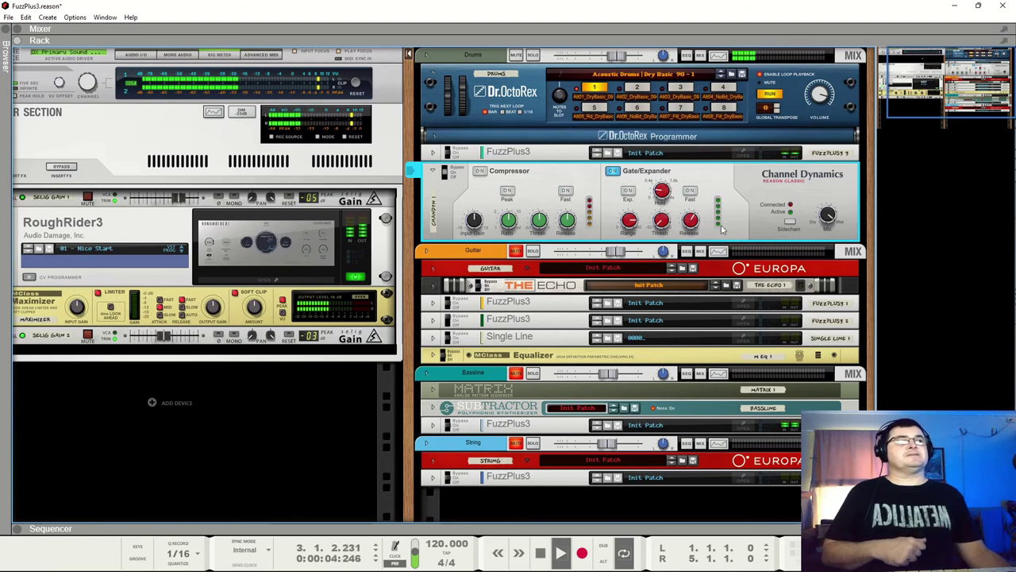
{"action": "key", "text": "space"}
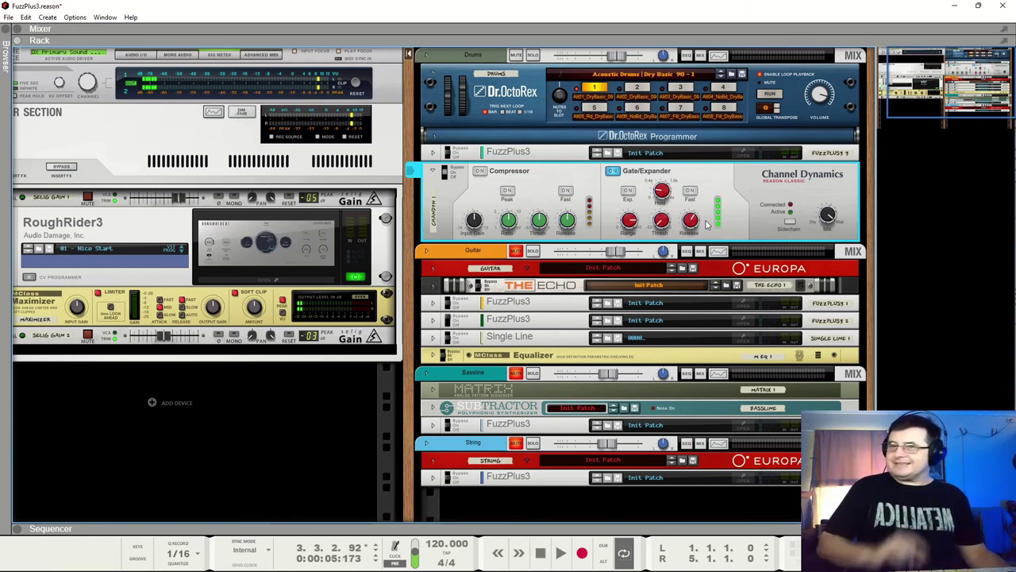
{"action": "key", "text": "space"}
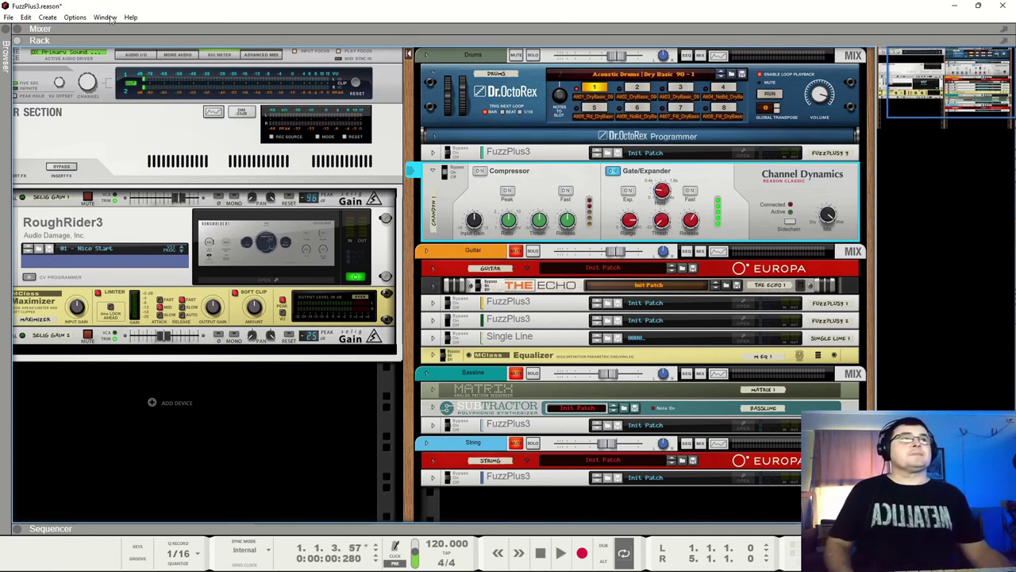
{"action": "key", "text": "space"}
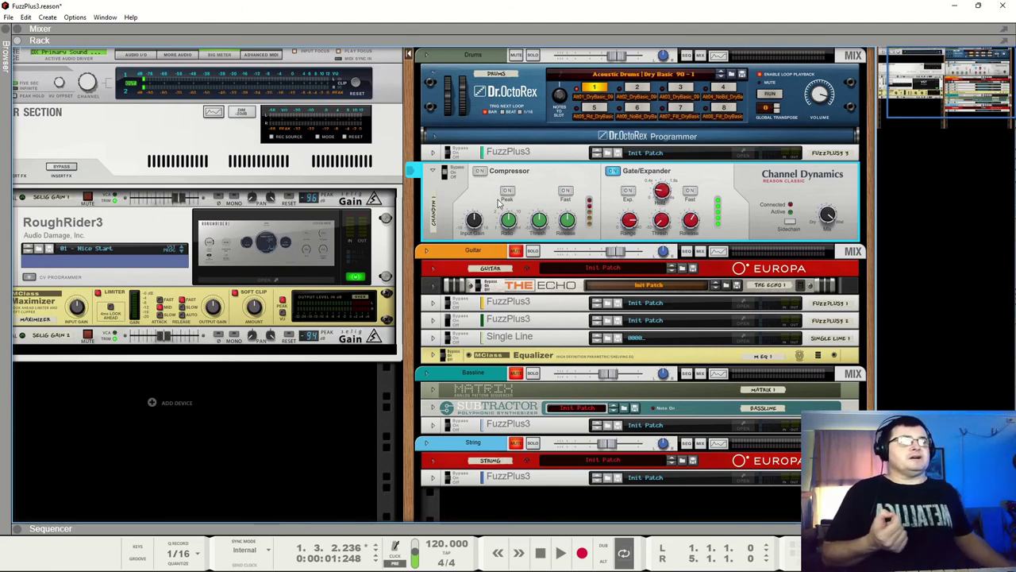
- Put the drum gate in expander mode with about -16.5 dB threshold and fast attack
{"action": "left_click", "coordinate": [628, 191]}
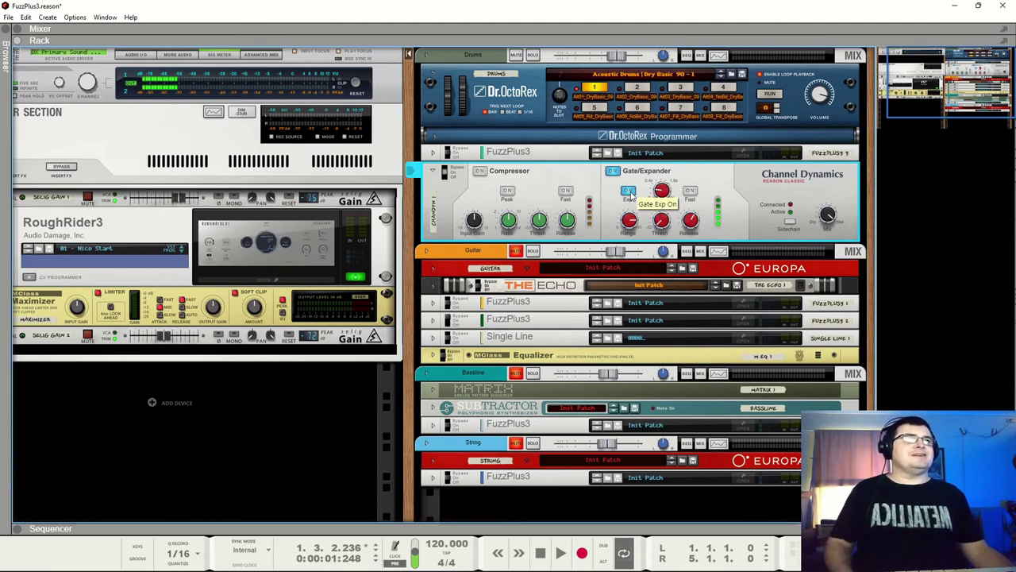
{"action": "left_click_drag", "start_coordinate": [663, 190], "coordinate": [664, 238]}
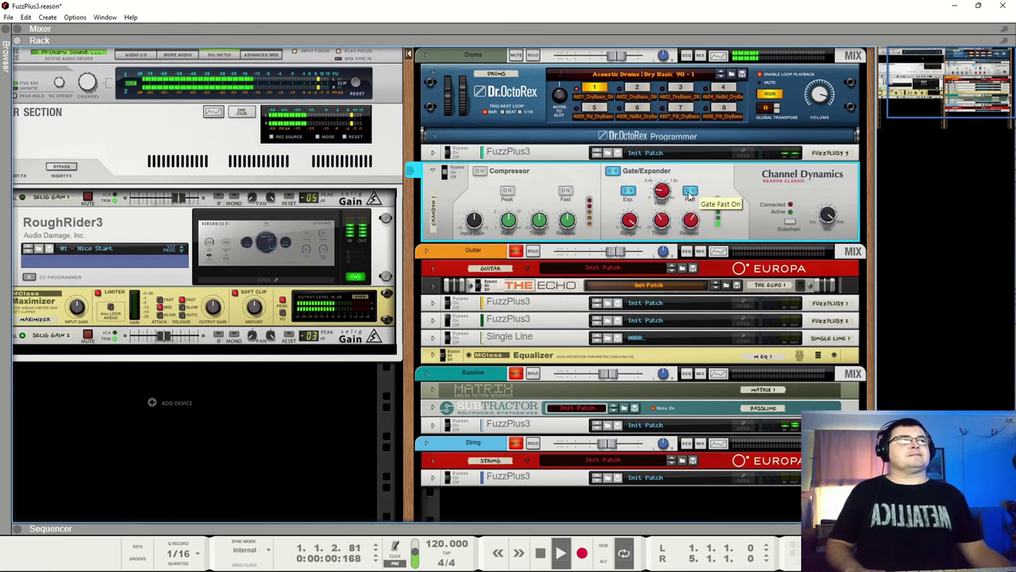
{"action": "left_click", "coordinate": [690, 190]}
{"action": "left_click", "coordinate": [632, 190]}
- Audition the expanded drums by starting and stopping playback
{"action": "key", "text": "space"}
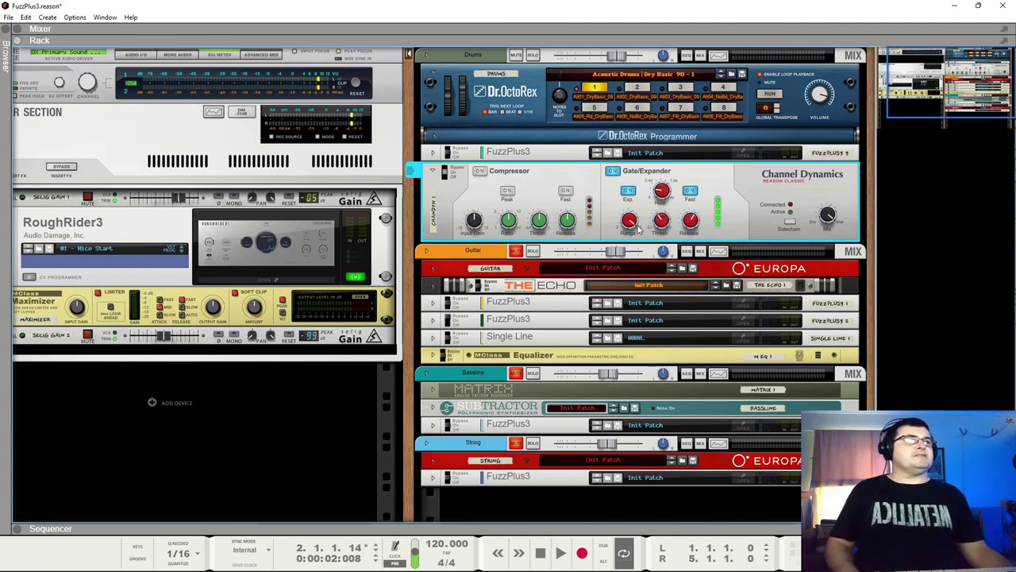
{"action": "key", "text": "space"}
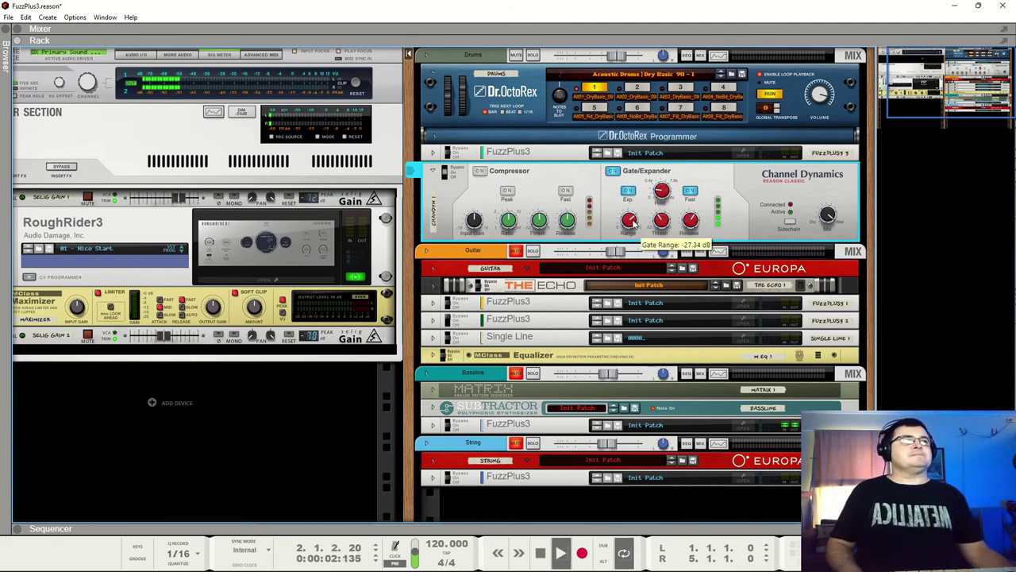
{"action": "mouse_move", "coordinate": [631, 229]}
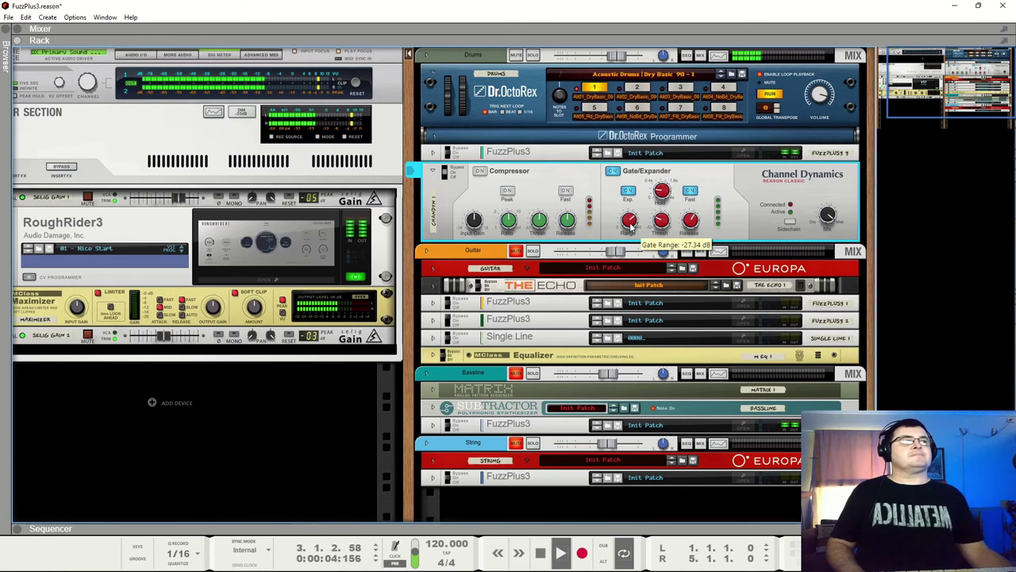
{"action": "key", "text": "space"}
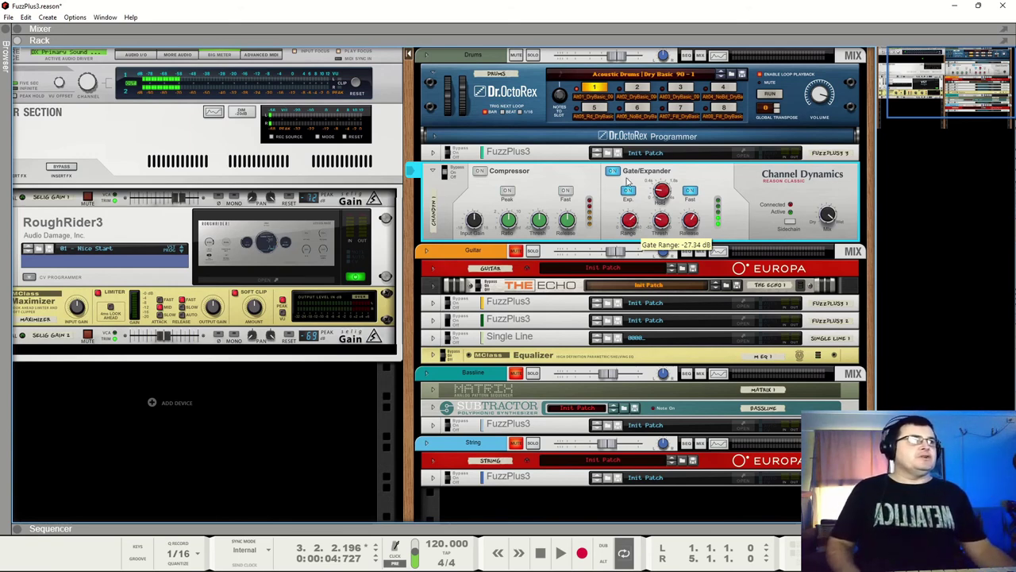
- Turn expander mode off, lower the gate range to about -32.5 dB, and audition it
{"action": "key", "text": "space"}
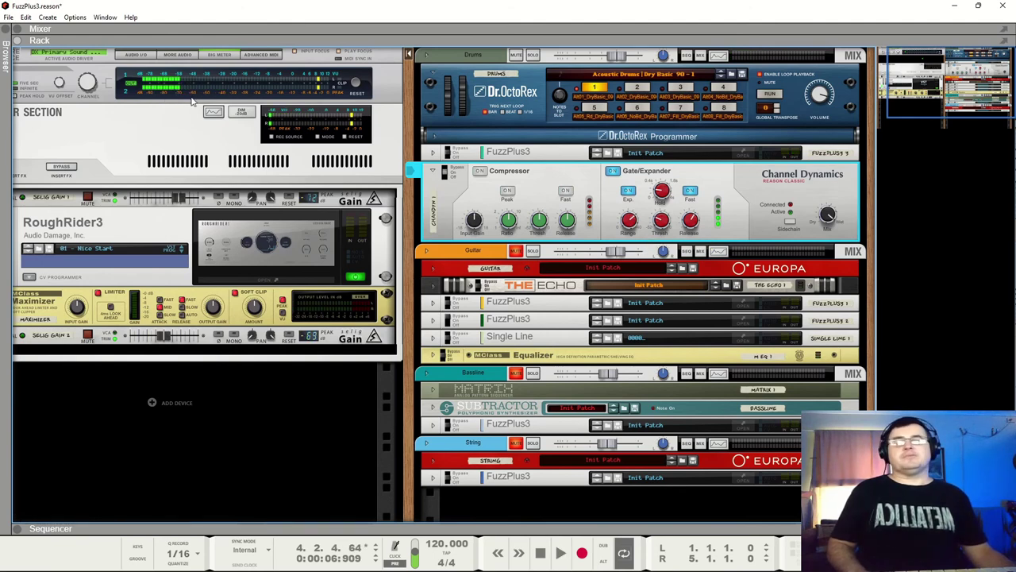
{"action": "key", "text": "space"}
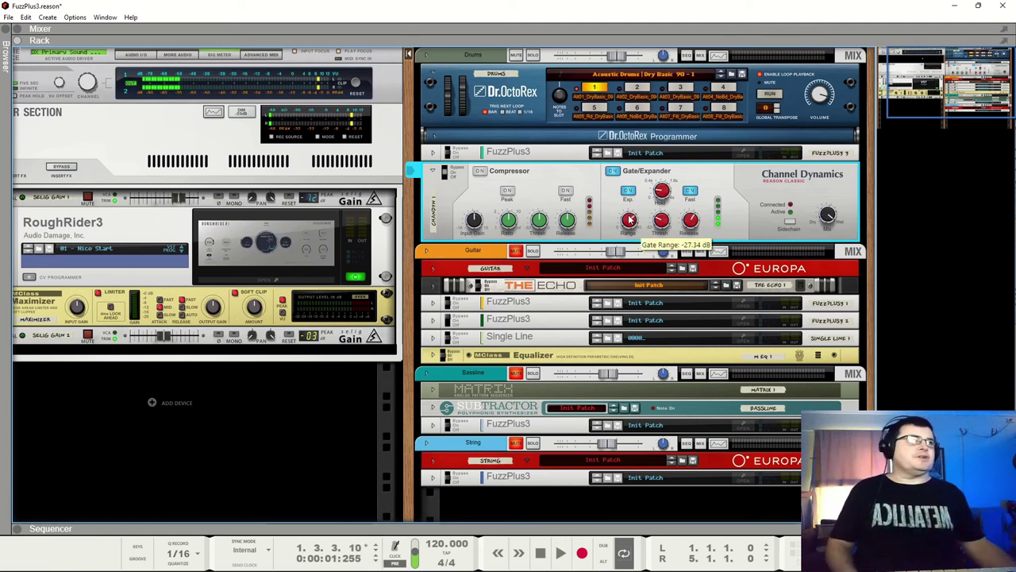
{"action": "left_click", "coordinate": [628, 191]}
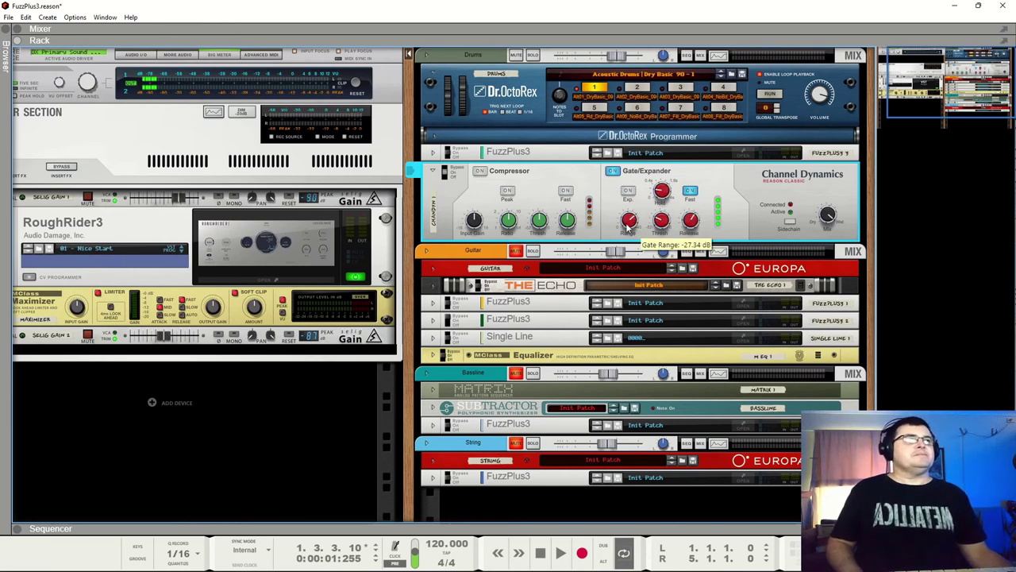
{"action": "mouse_move", "coordinate": [627, 227]}
{"action": "left_mouse_down"}
{"action": "mouse_move", "coordinate": [664, 231]}
{"action": "mouse_move", "coordinate": [633, 225]}
{"action": "left_mouse_up"}
{"action": "key", "text": "space"}
{"action": "key", "text": "space"}
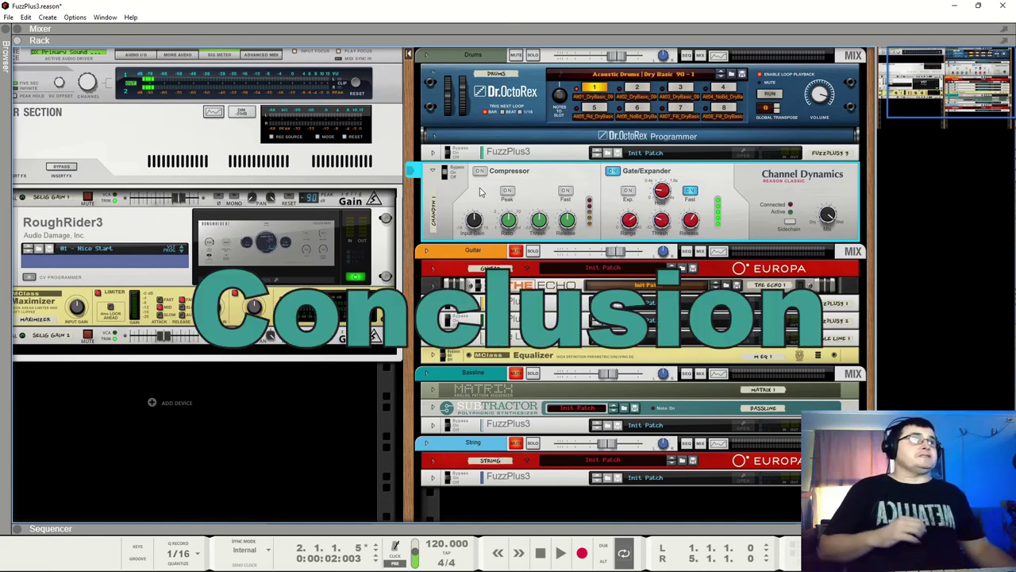
- Reopen the drums' FuzzPlus3 editor and pin it with Keep open
{"action": "left_click", "coordinate": [740, 151]}
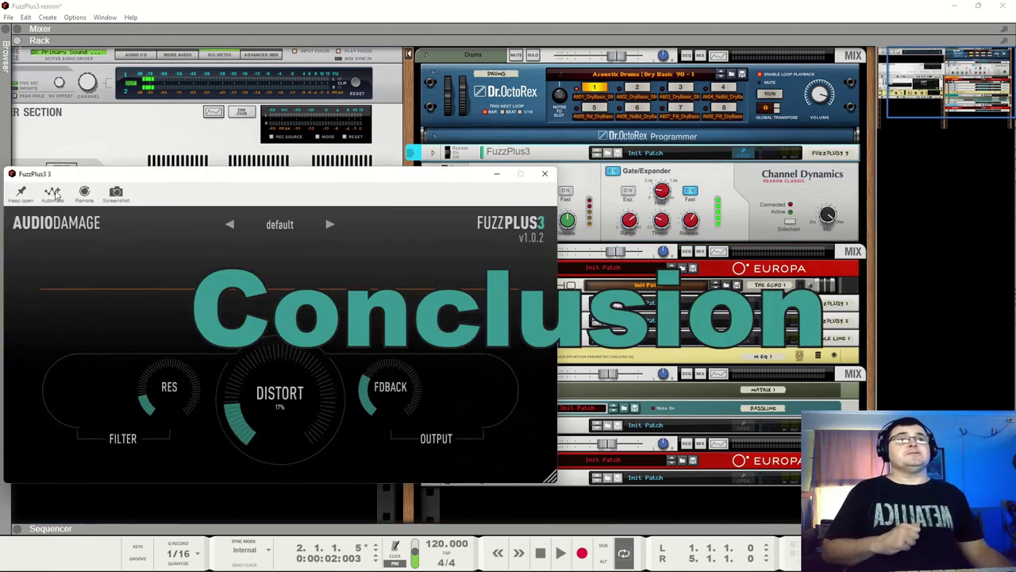
{"action": "left_click", "coordinate": [22, 191]}
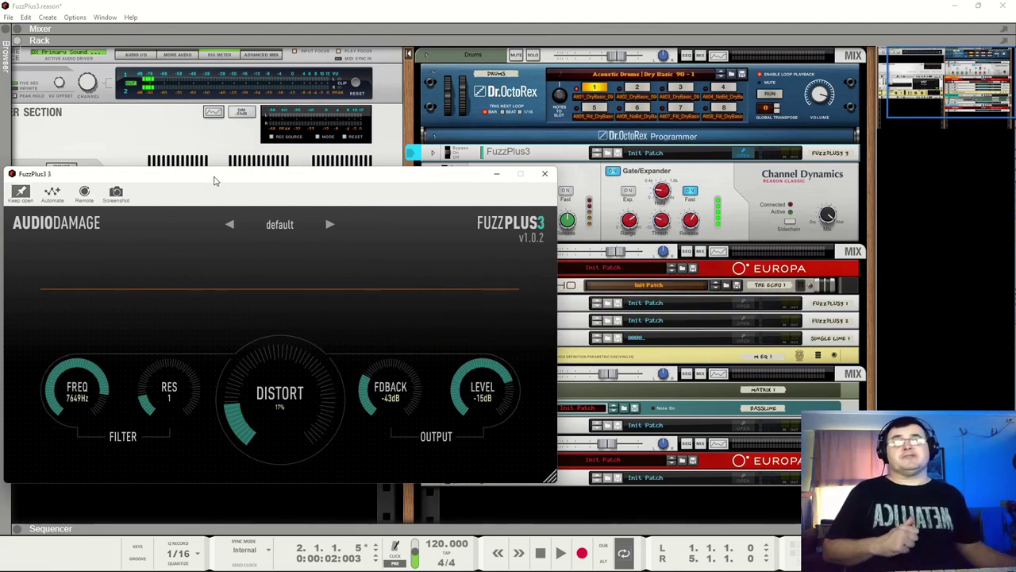